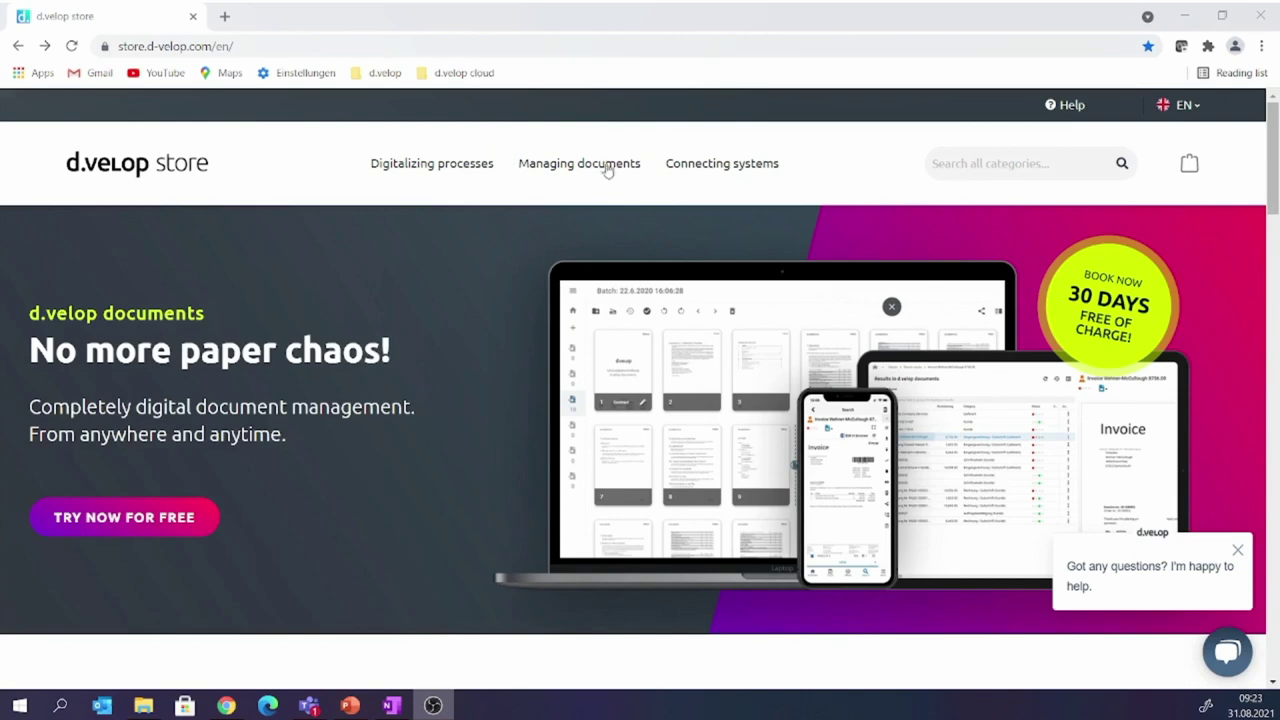
# - Open the d.velop documents product page from the Managing documents category
pyautogui.click(557, 168)
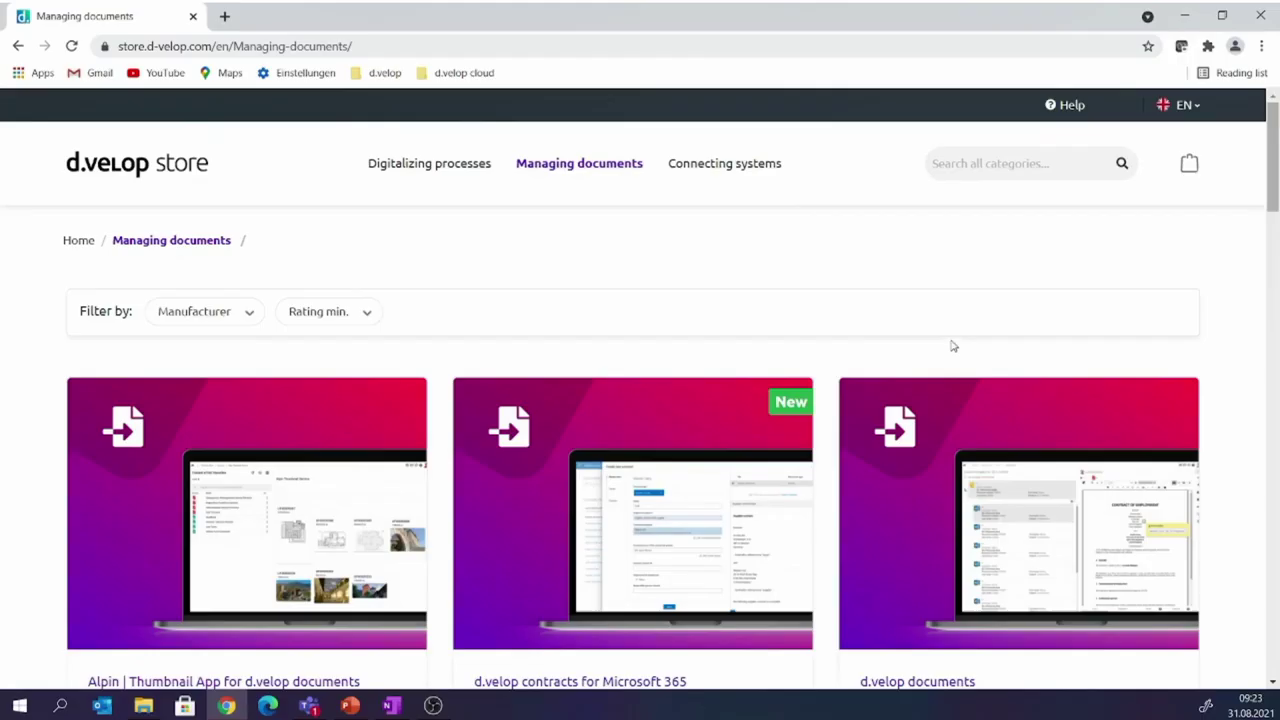
pyautogui.scroll(-3, 951, 343)
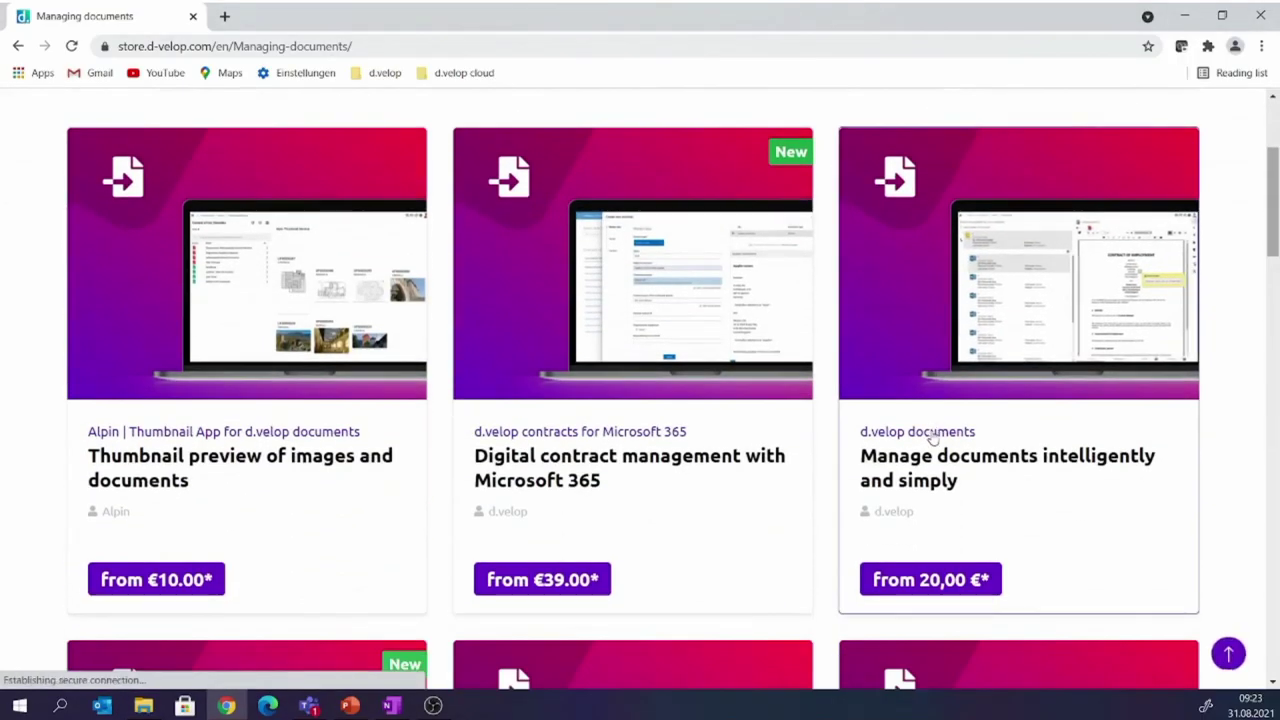
pyautogui.click(932, 437)
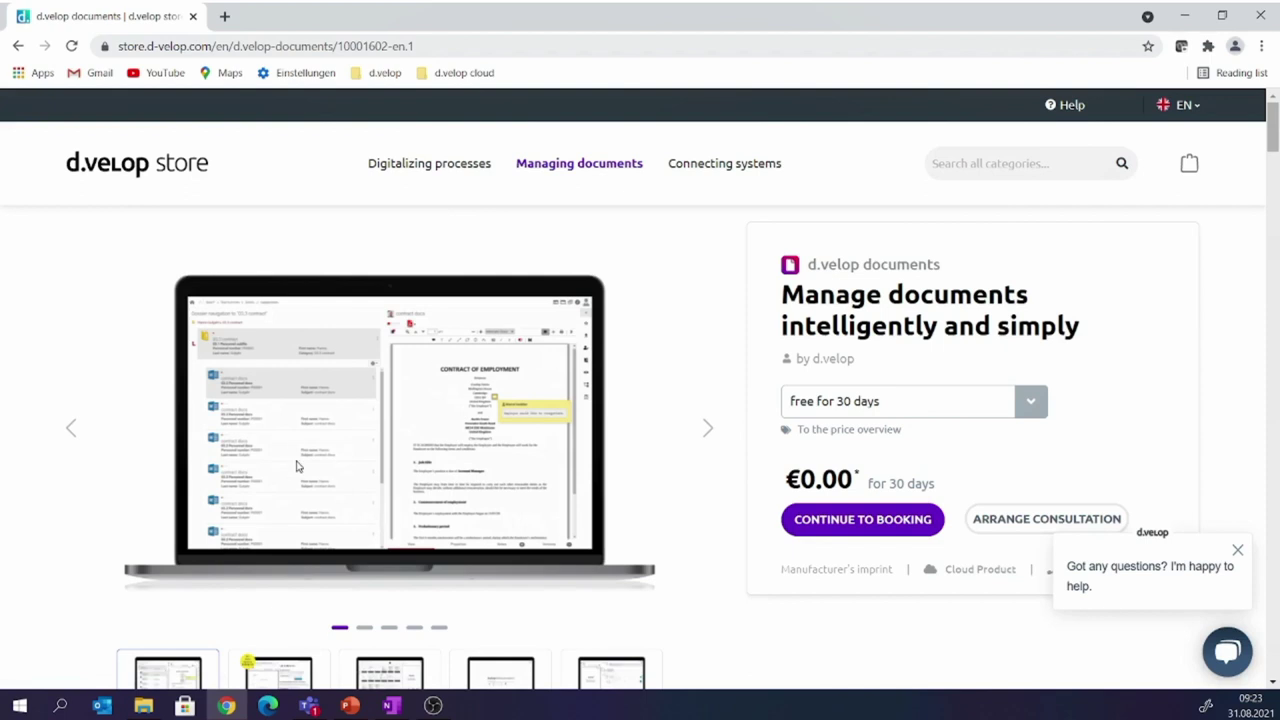
# - Examine the d.velop documents price overview, feature comparison table, available extensions and contract documents
pyautogui.scroll(-10, 296, 466)
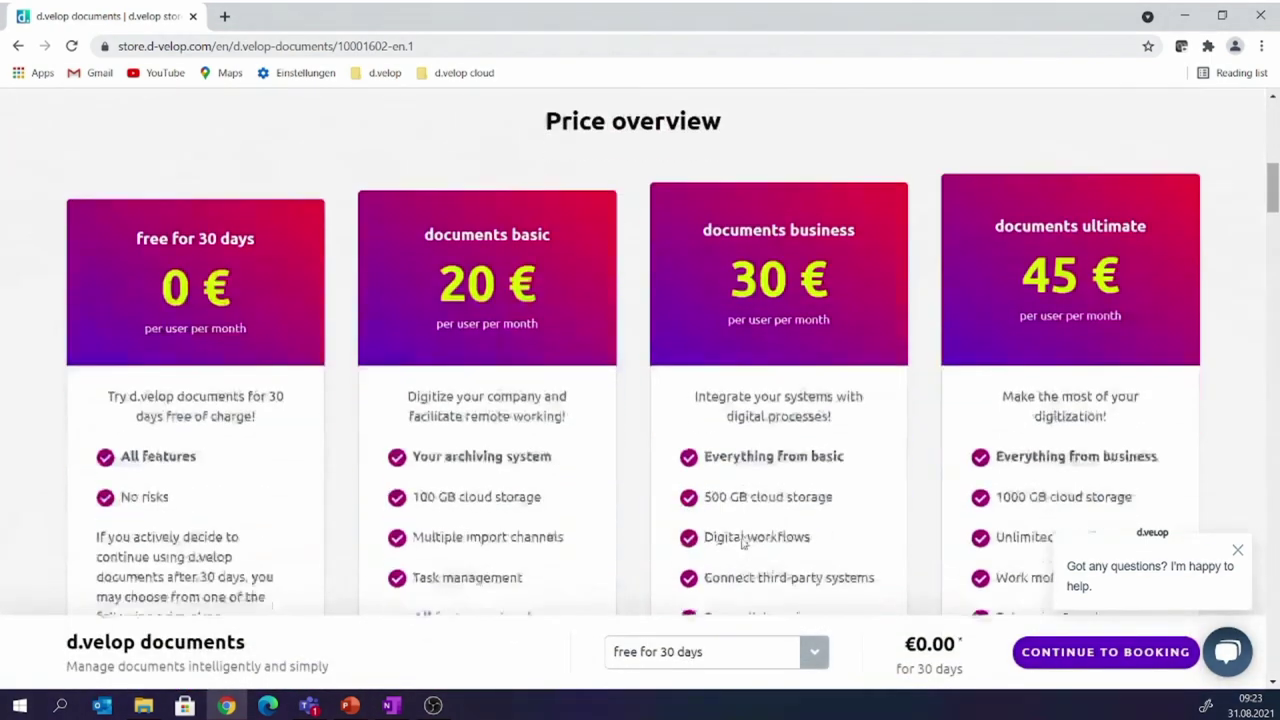
pyautogui.scroll(-4, 743, 543)
pyautogui.click(764, 323)
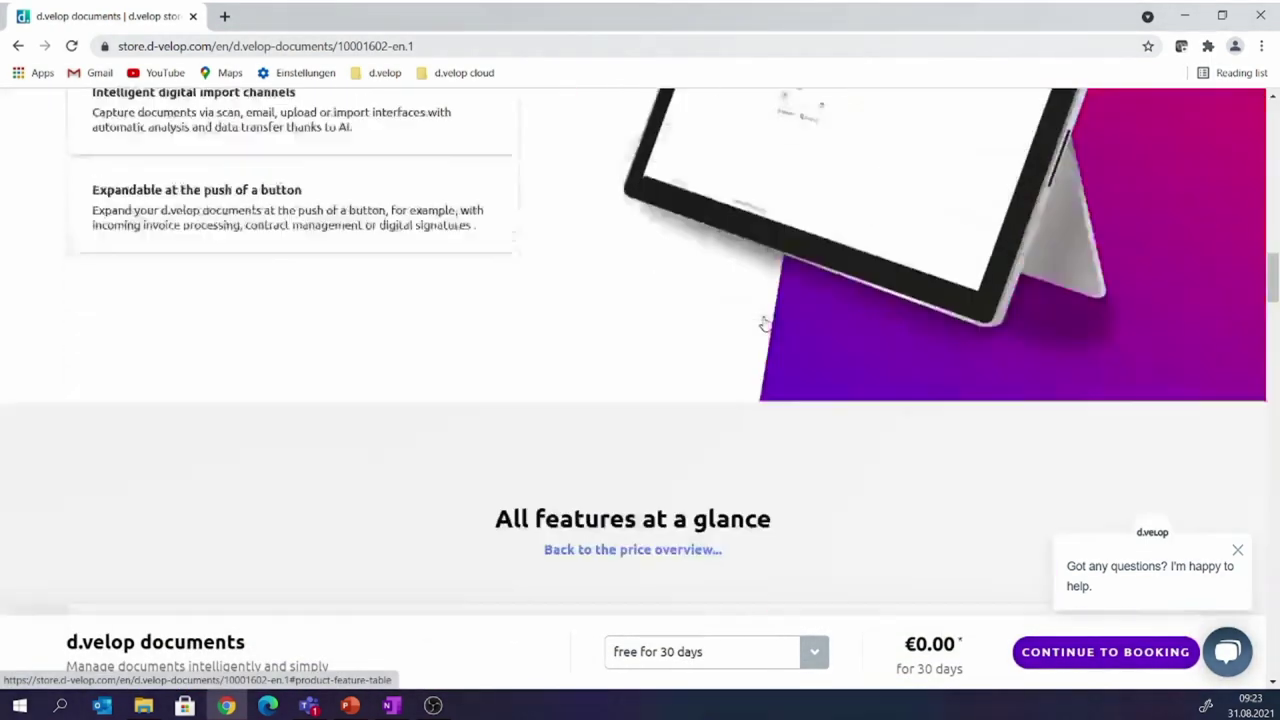
pyautogui.scroll(-9, 770, 350)
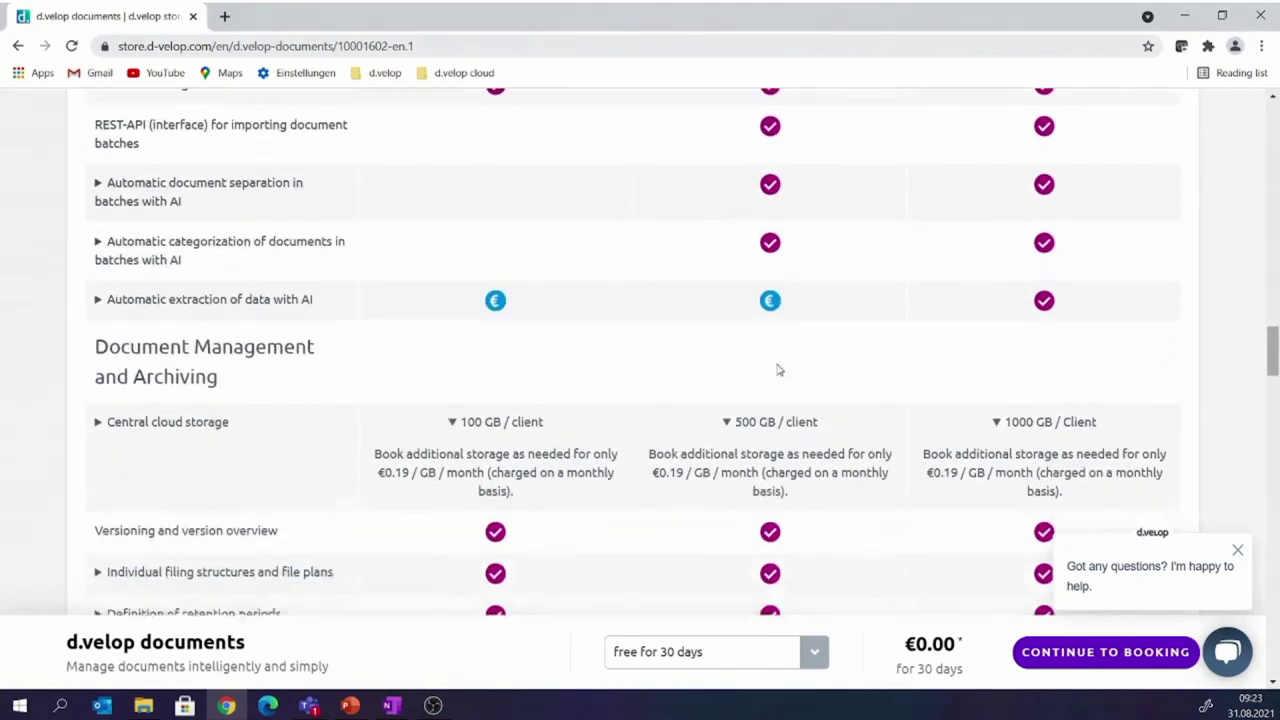
pyautogui.scroll(-10, 778, 370)
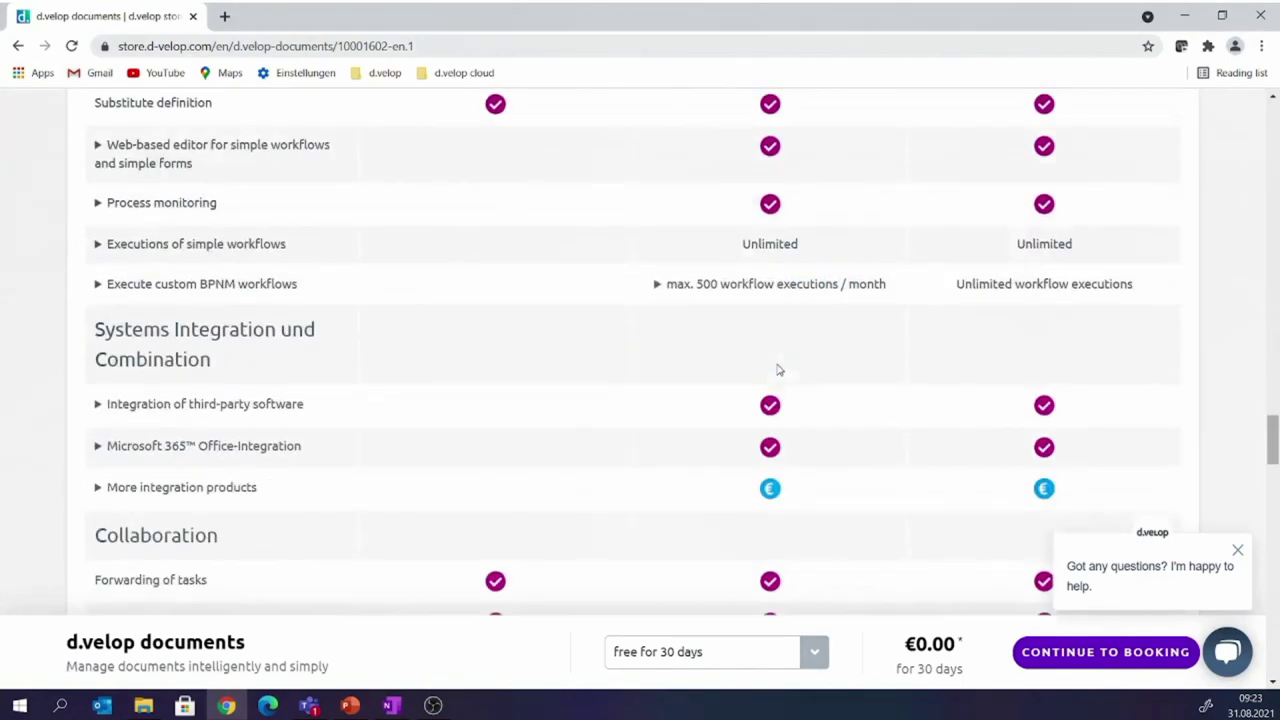
pyautogui.scroll(-10, 778, 370)
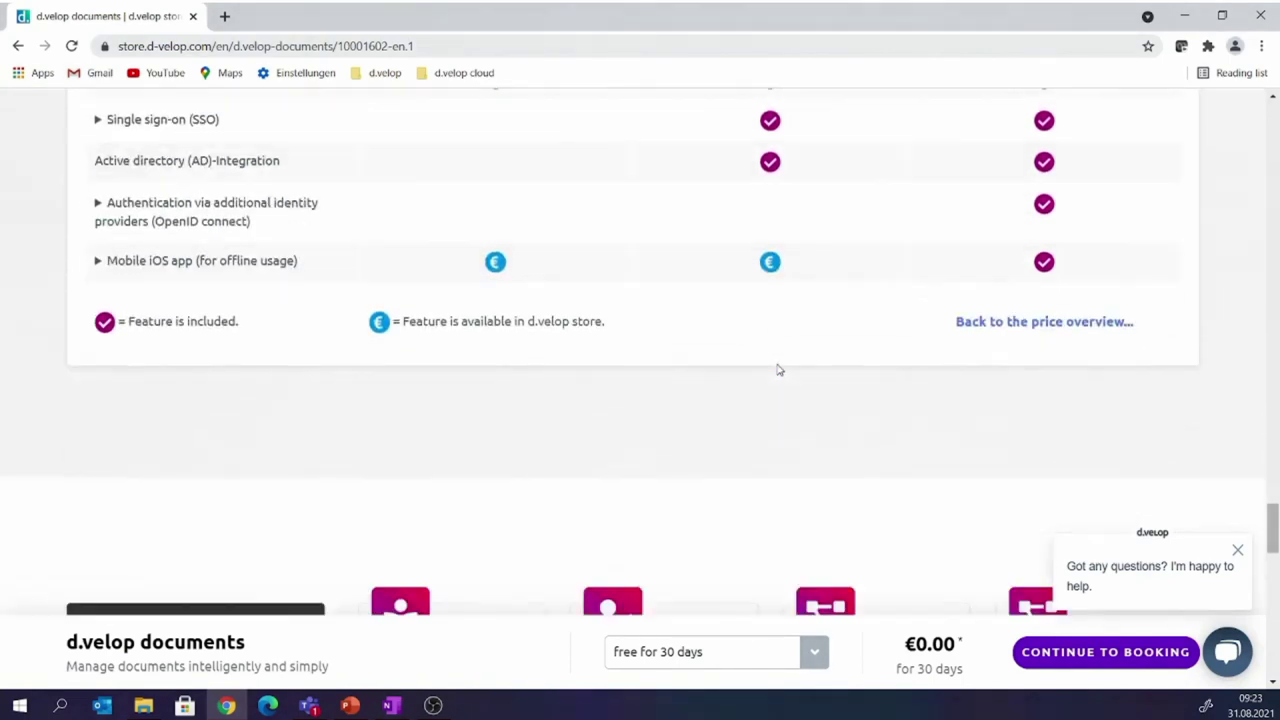
pyautogui.scroll(-4, 778, 370)
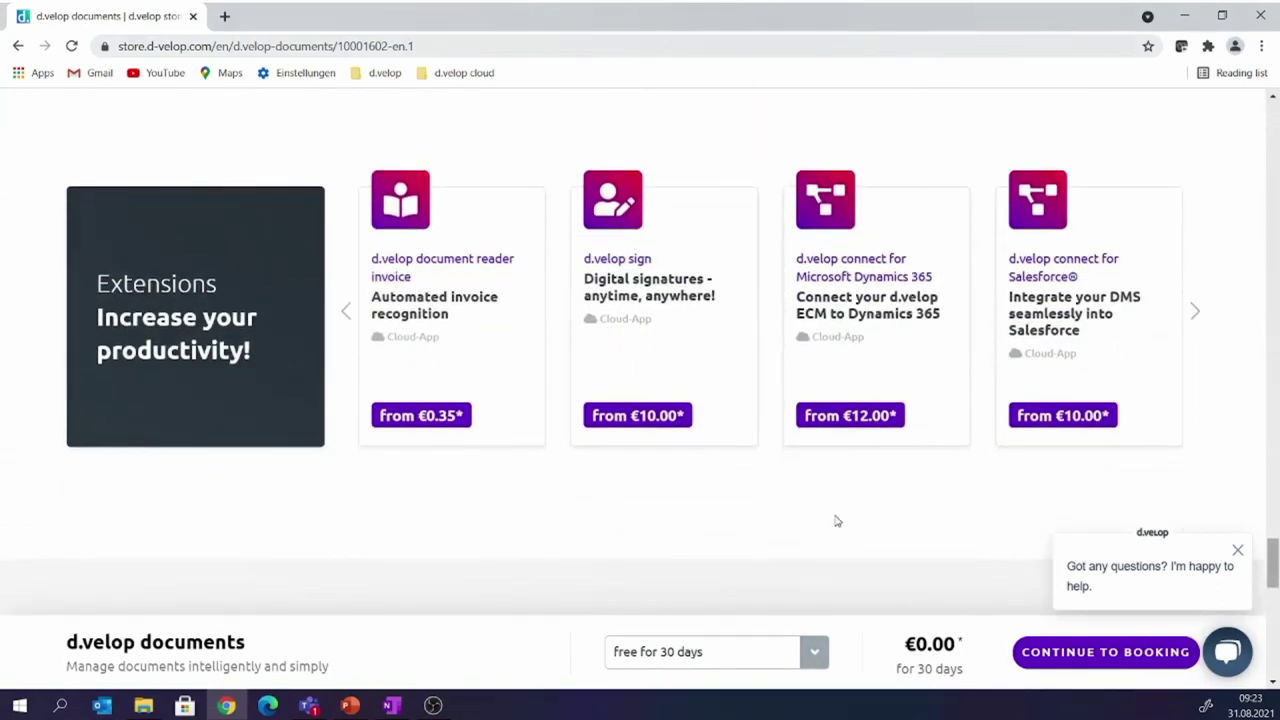
pyautogui.scroll(-4, 837, 521)
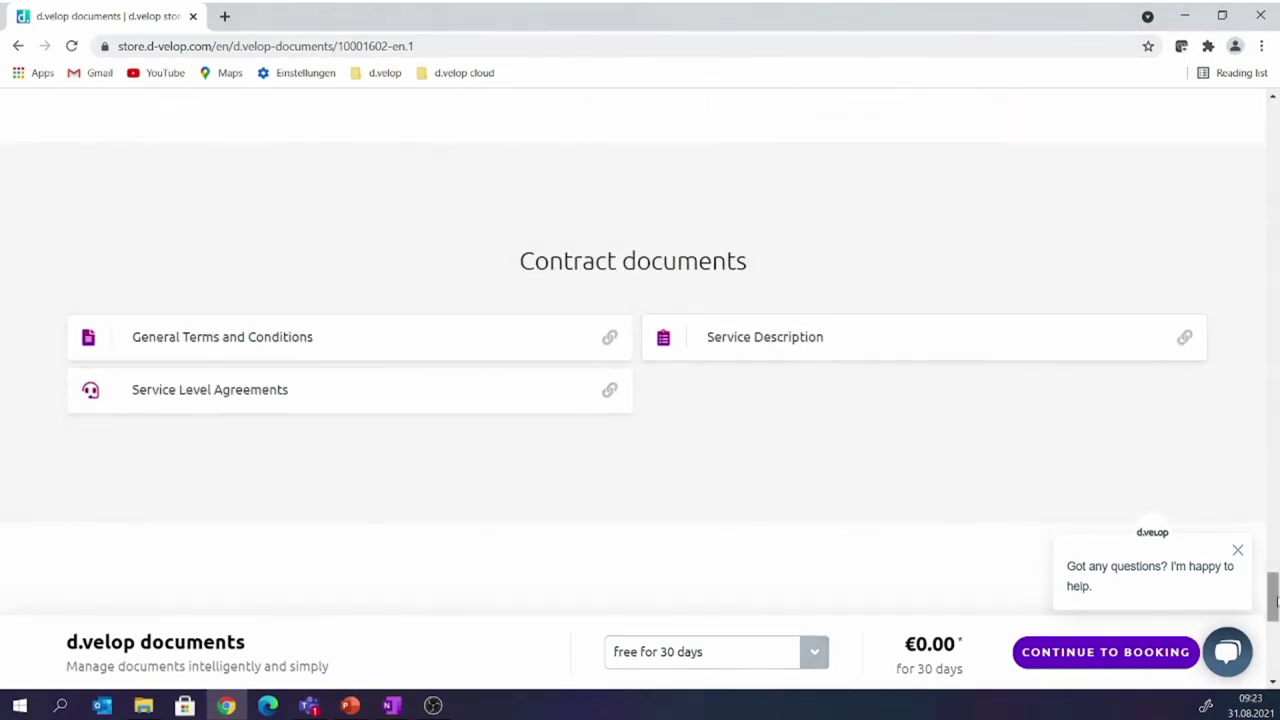
pyautogui.moveTo(1274, 598); pyautogui.dragTo(1272, 120)
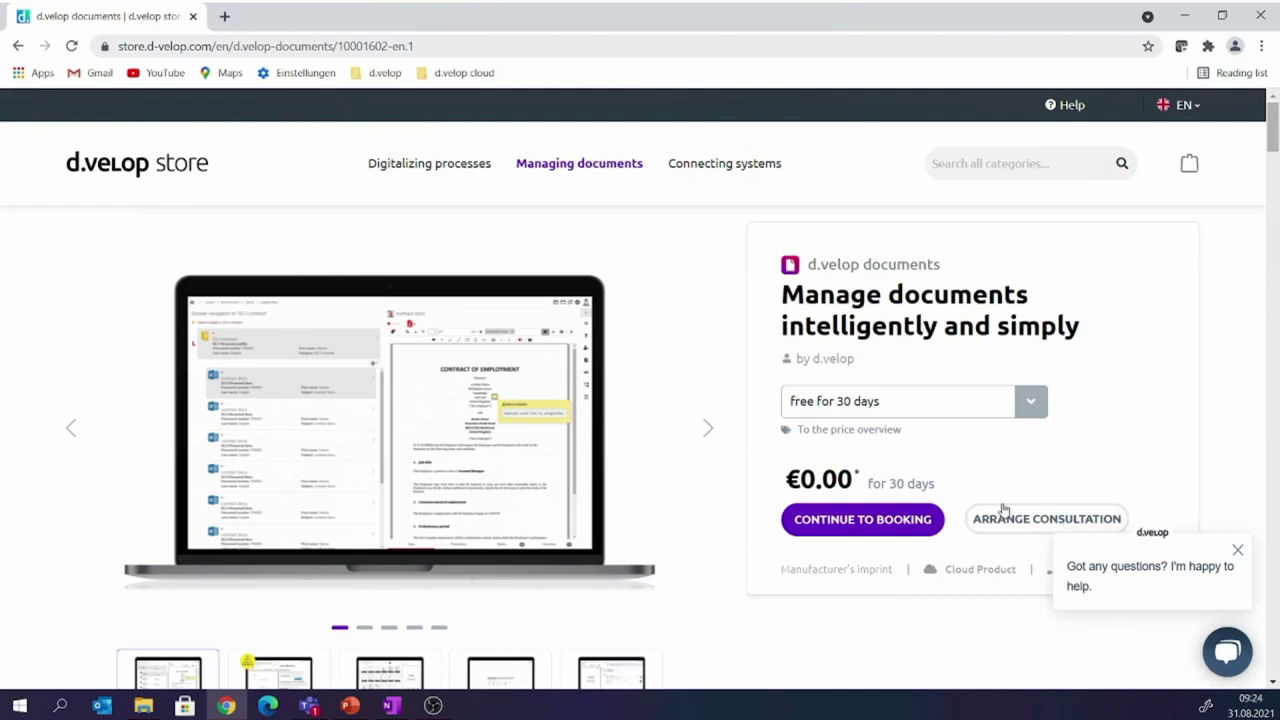
# - Proceed to booking d.velop documents with the free for 30 days option and log in to the d.velop cloud
pyautogui.click(835, 519)
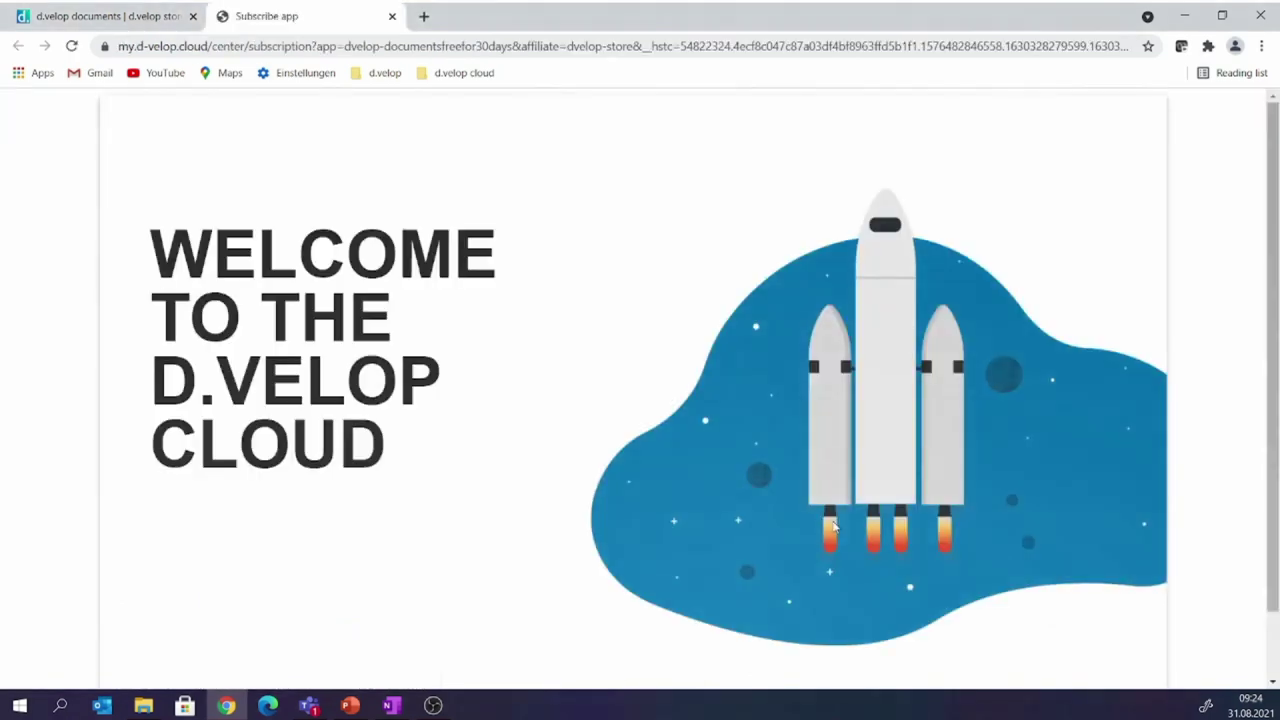
pyautogui.scroll(-1, 631, 564)
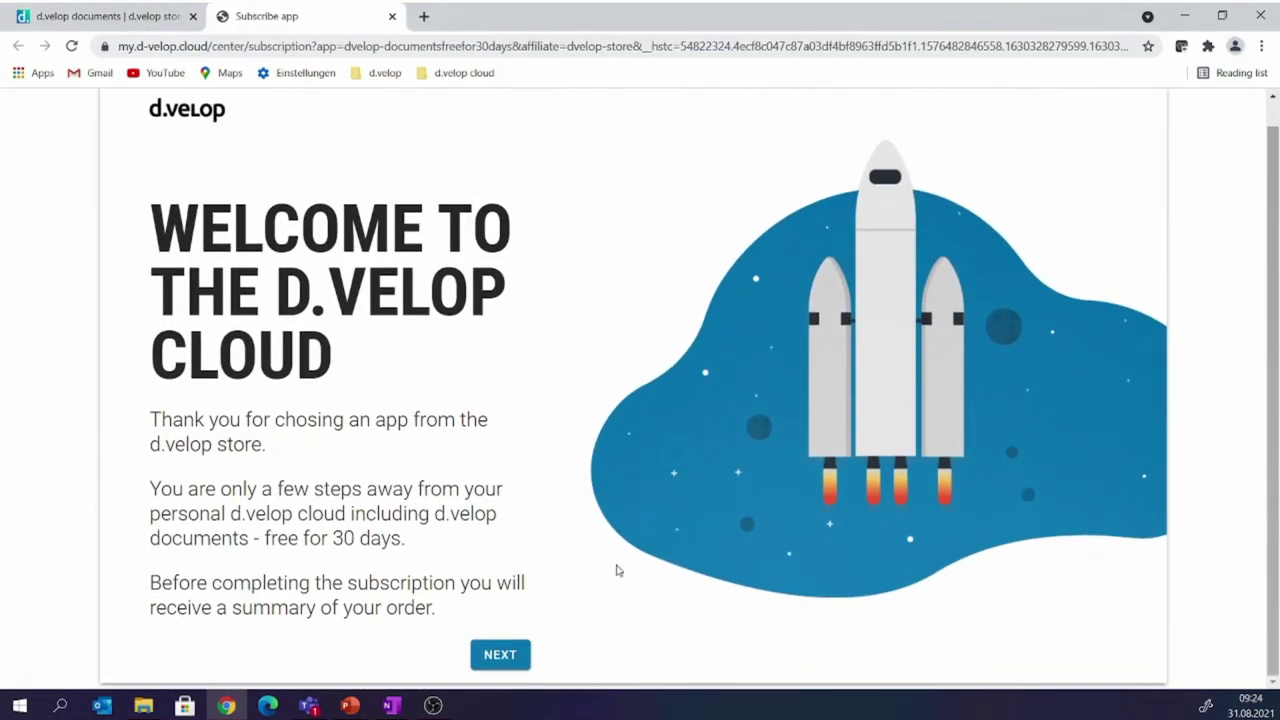
pyautogui.click(503, 656)
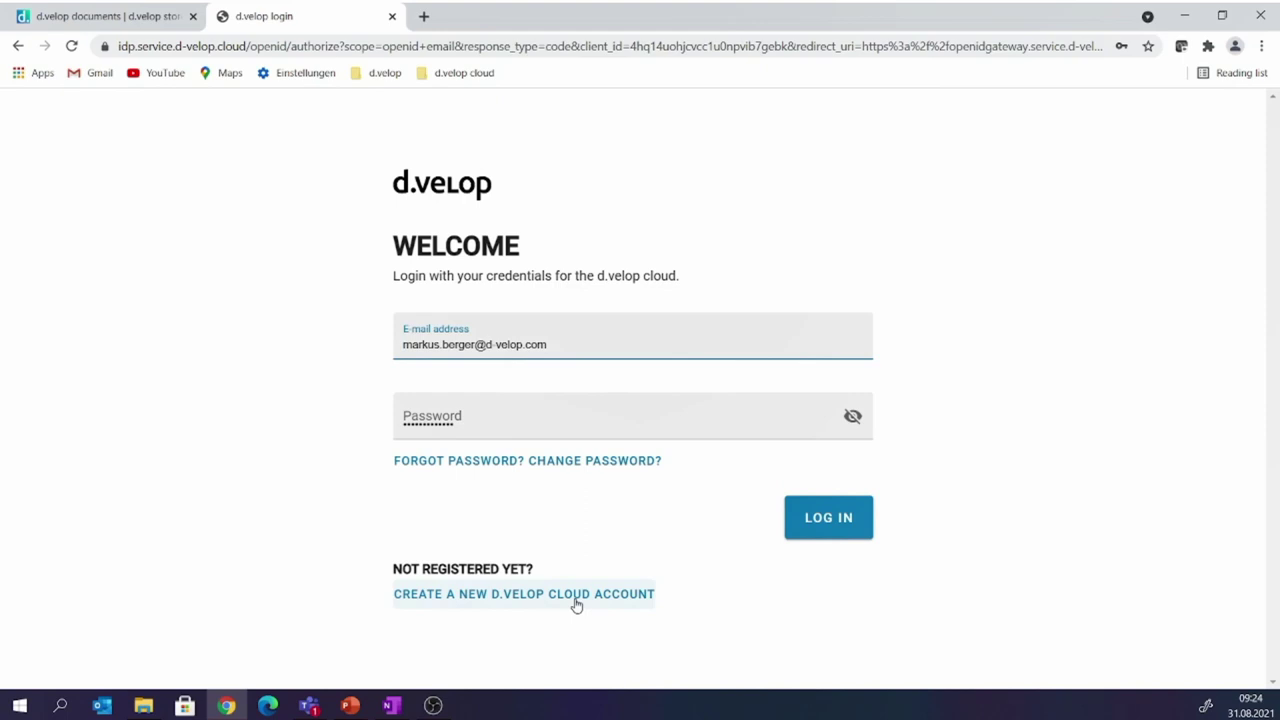
pyautogui.click(820, 529)
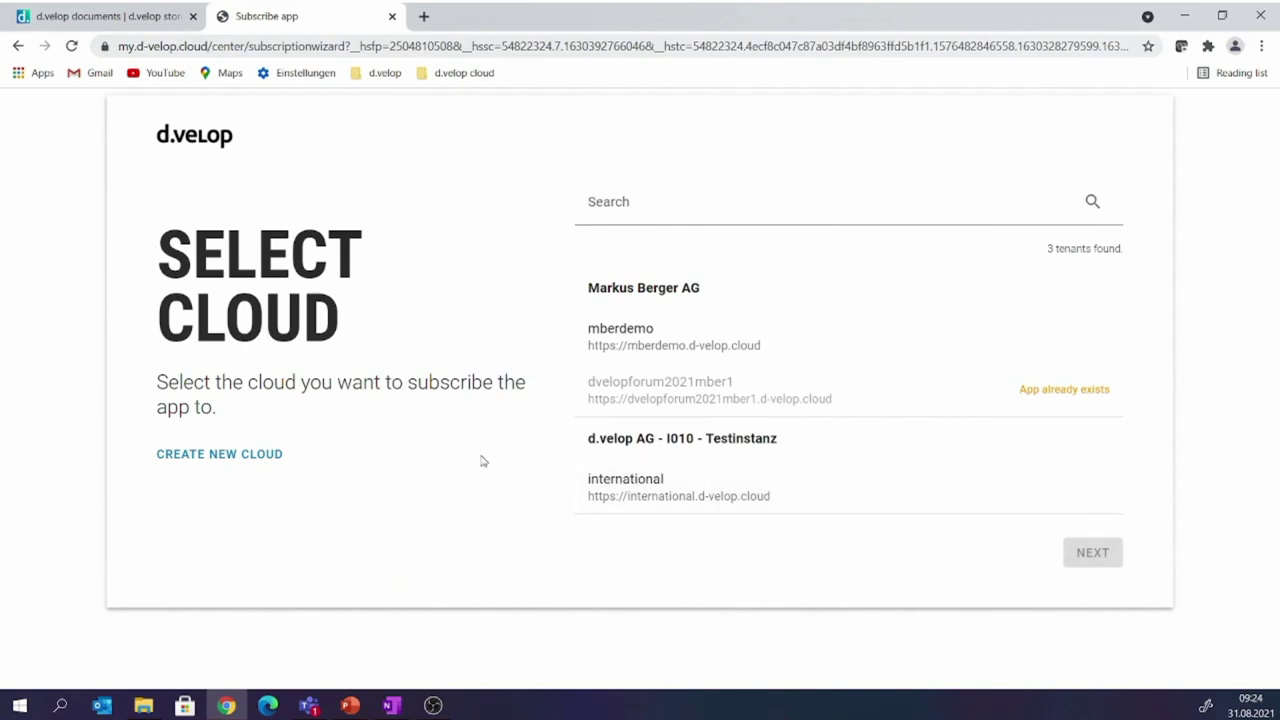
# - Choose to create a new cloud and fill in the contact's first name, last name and the organization d.velop AG
pyautogui.click(226, 458)
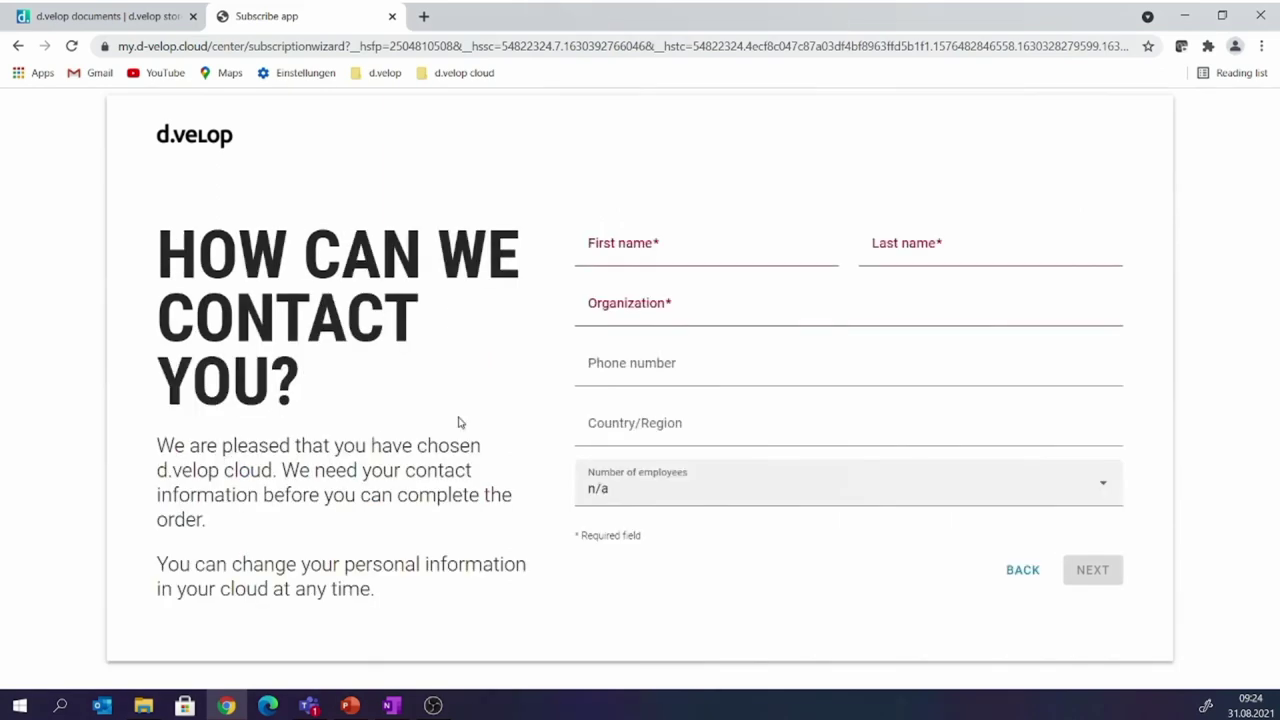
pyautogui.click(610, 251)
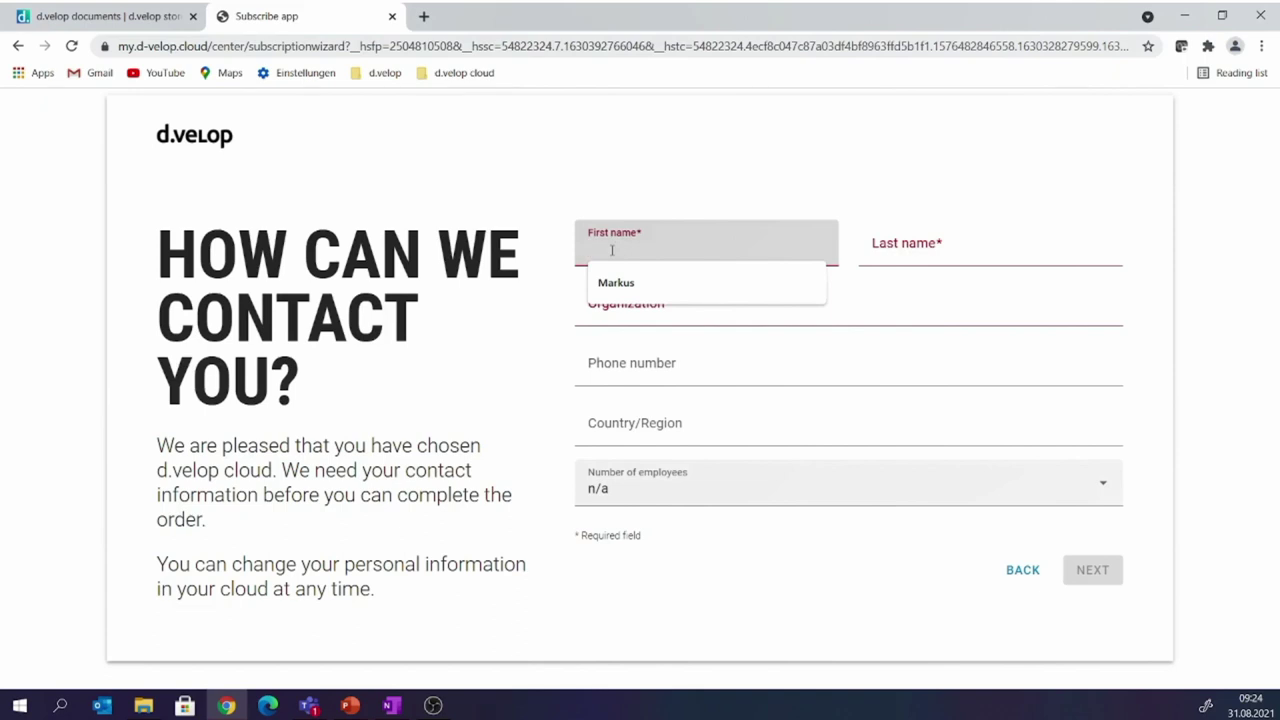
pyautogui.click(616, 283)
pyautogui.click(917, 243)
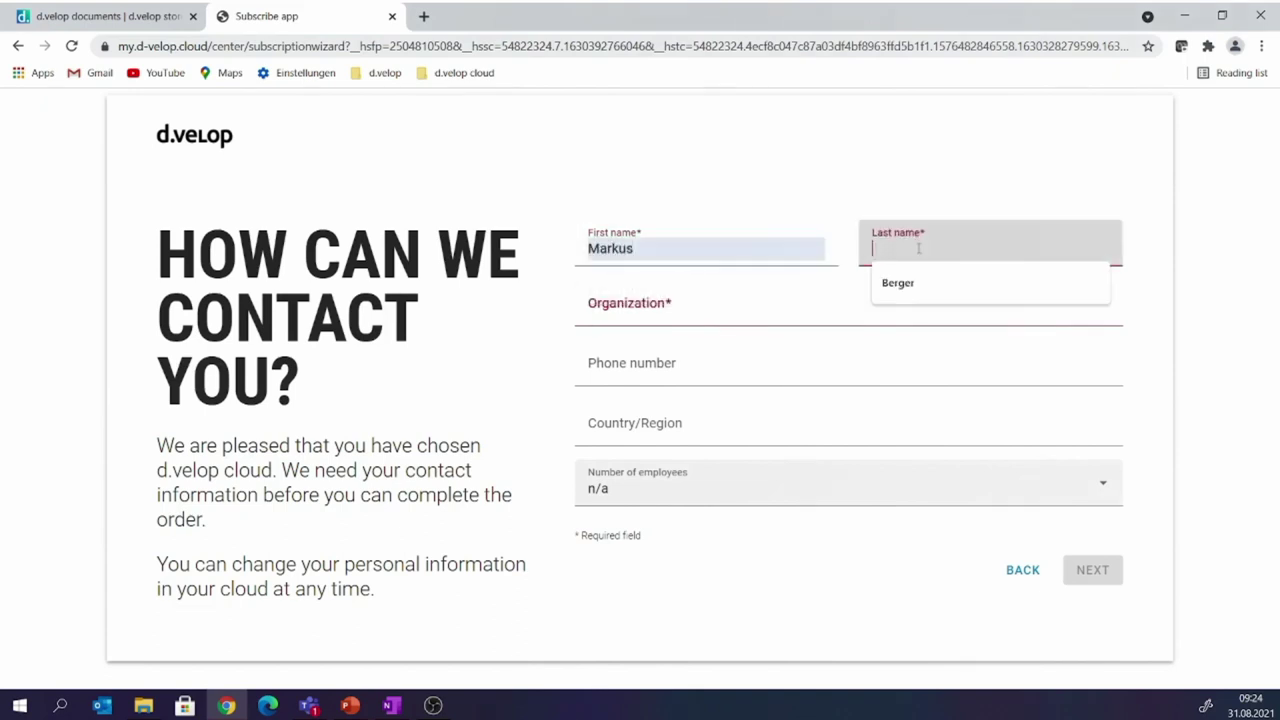
pyautogui.click(916, 284)
pyautogui.click(740, 309)
pyautogui.click(666, 347)
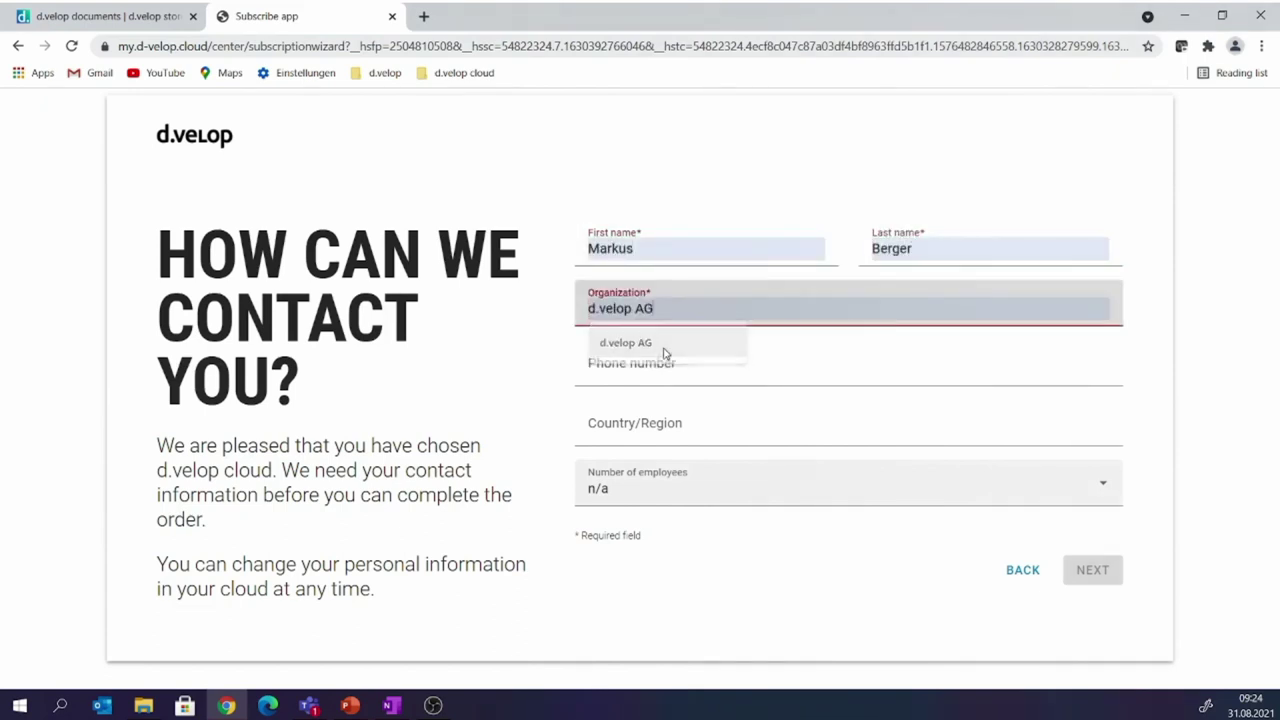
# - Set the country to Germany and the number of employees to 1-49, and submit the contact information
pyautogui.click(651, 428)
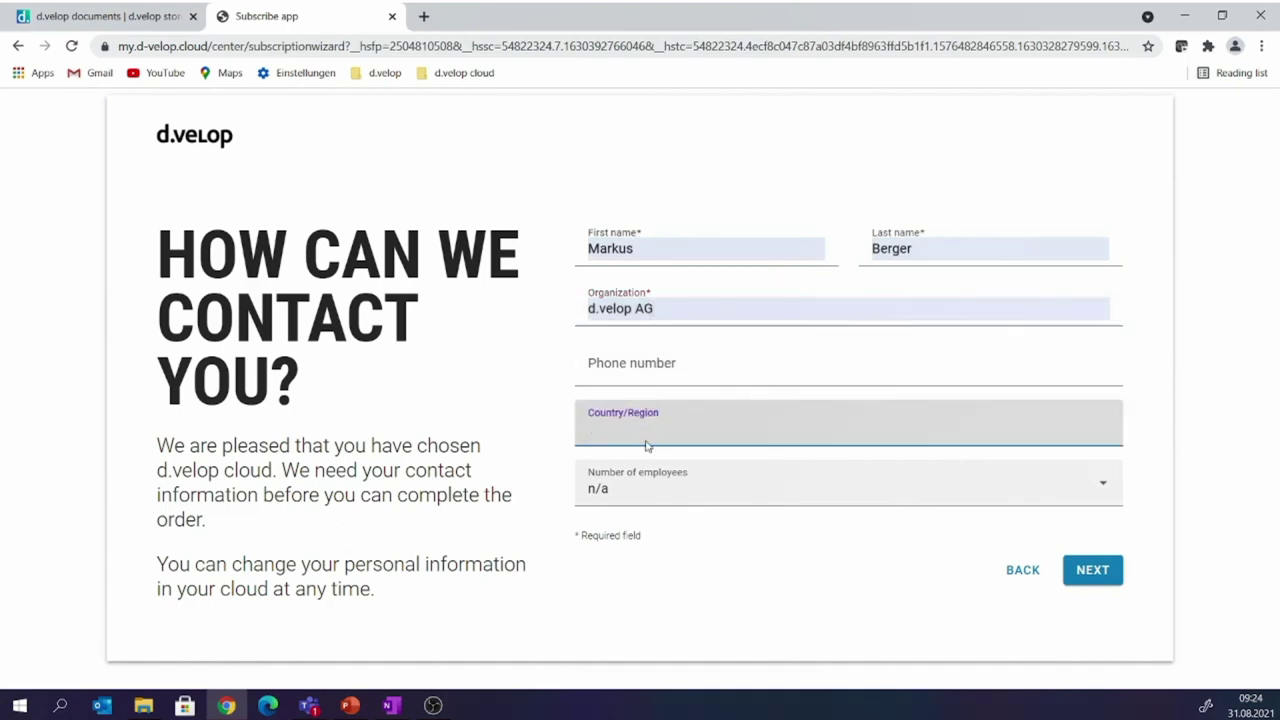
pyautogui.write('German')
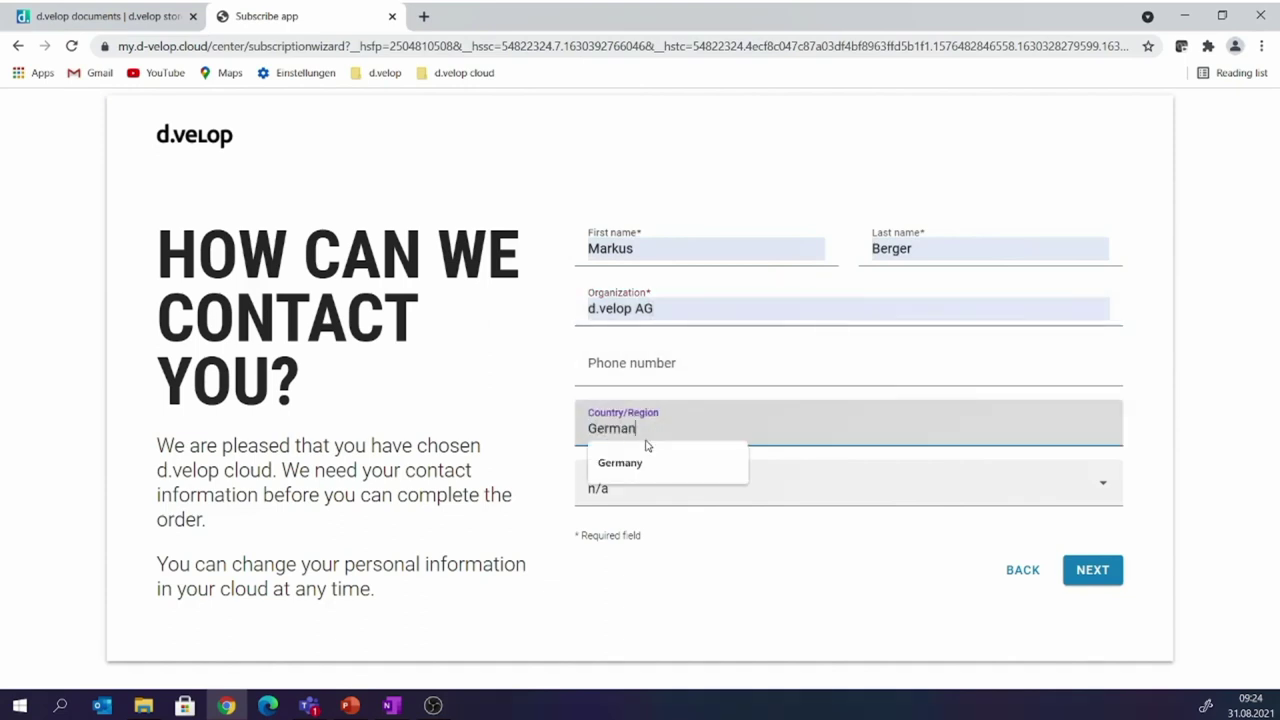
pyautogui.write('y')
pyautogui.press('Tab')
pyautogui.click(672, 488)
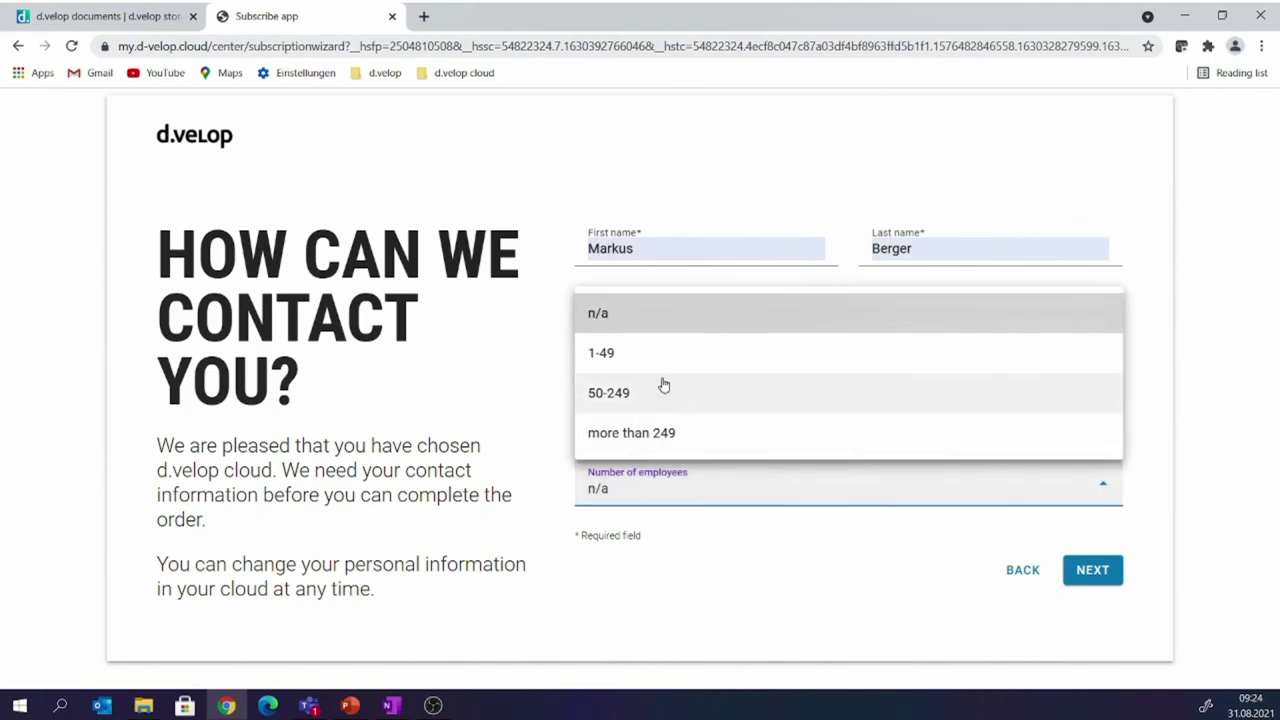
pyautogui.click(651, 357)
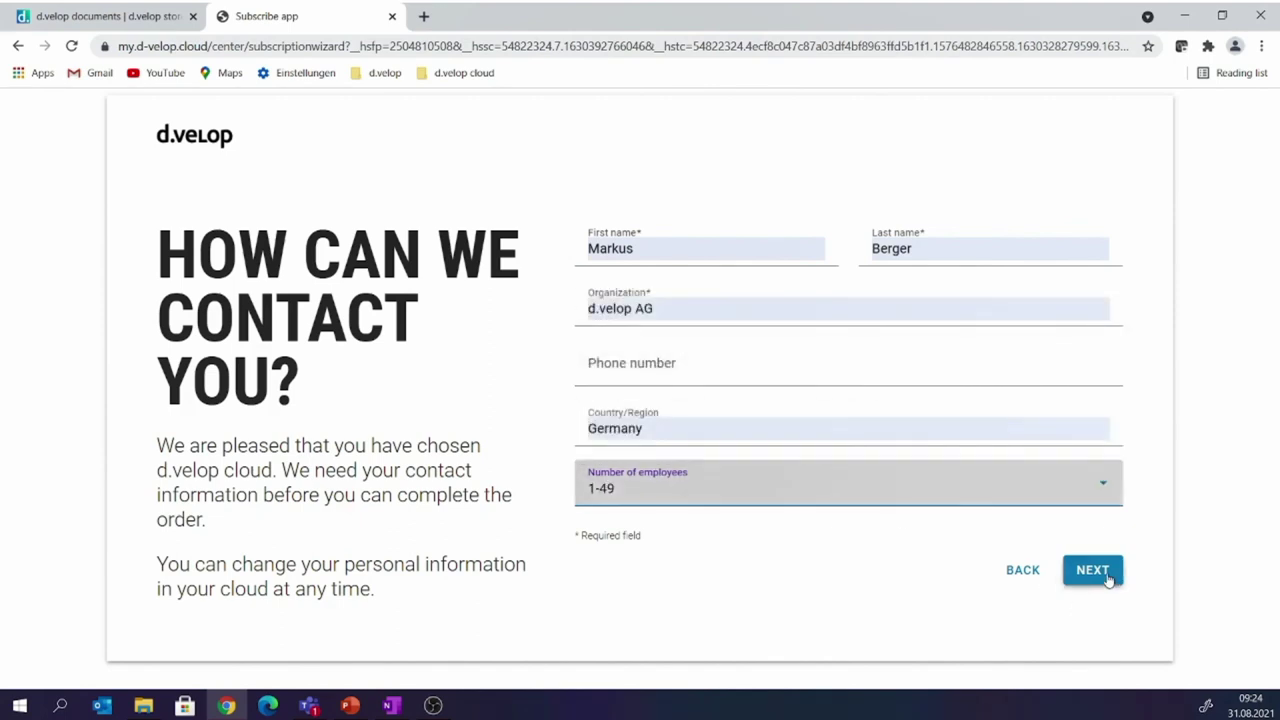
pyautogui.click(1092, 570)
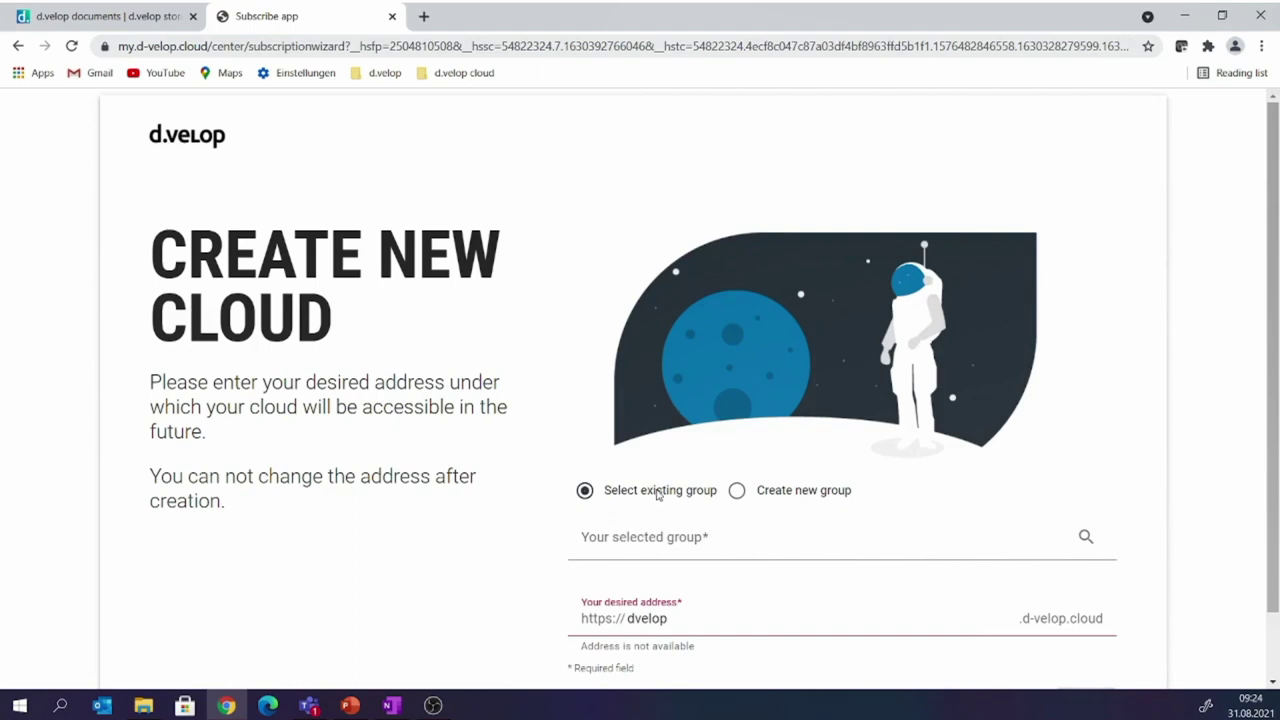
# - Assign the new cloud to the first listed existing group and set its address to dvelopforum2021-MBER2
pyautogui.click(637, 544)
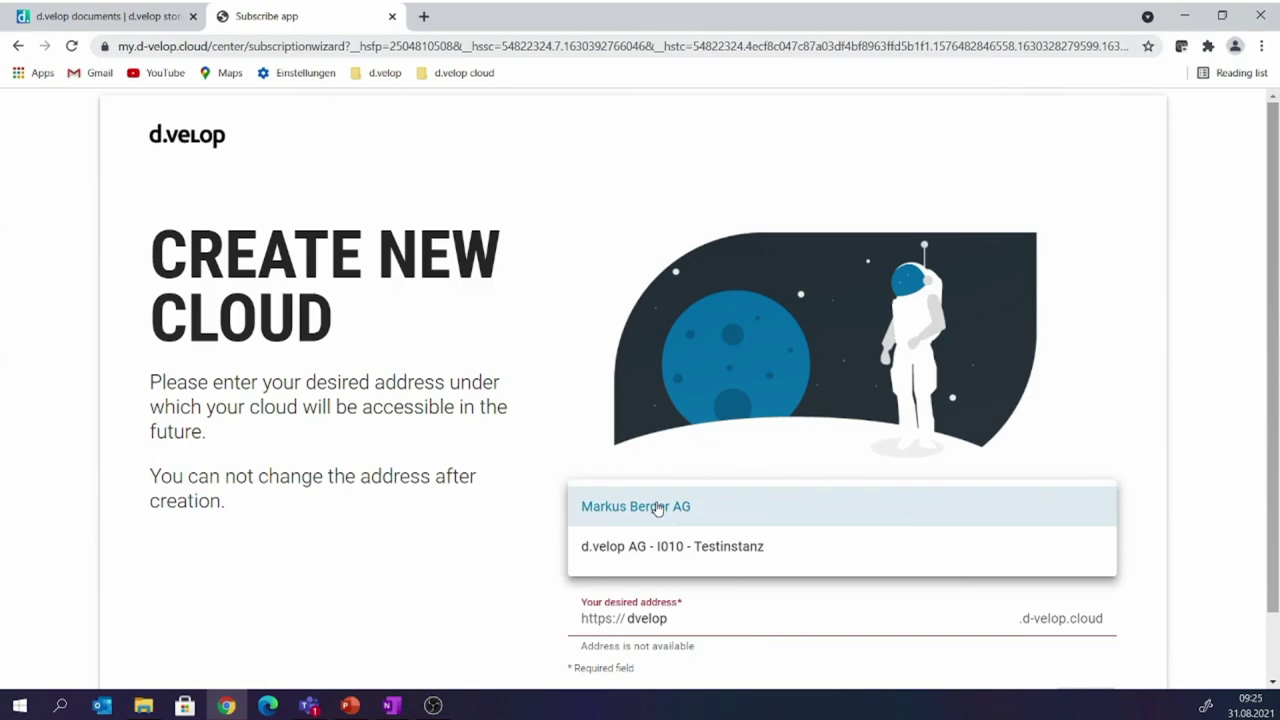
pyautogui.click(658, 508)
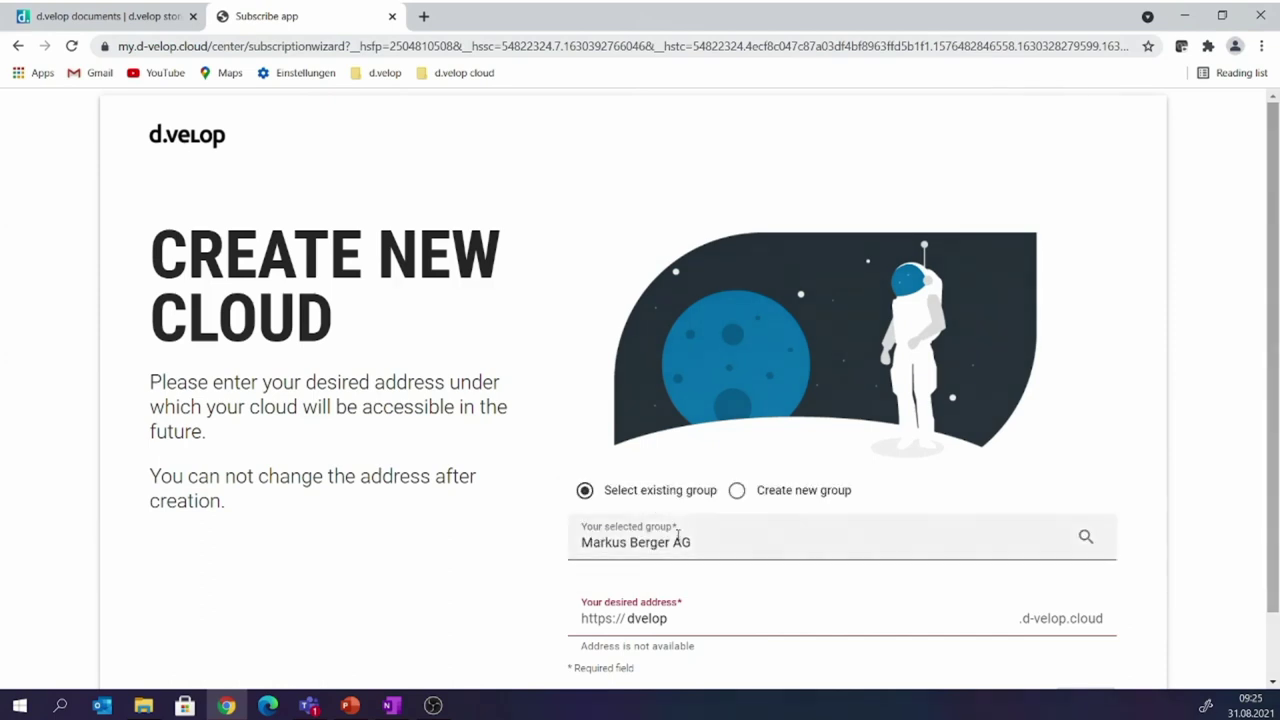
pyautogui.click(701, 619)
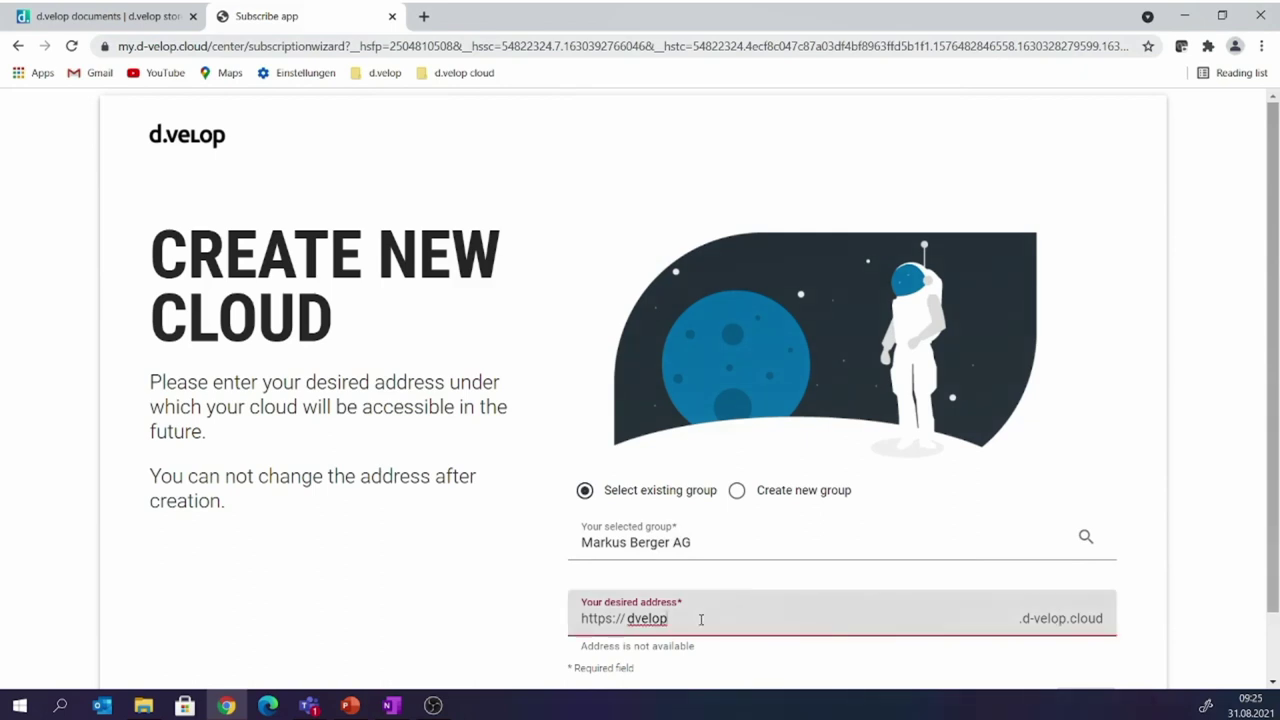
pyautogui.scroll(-1, 668, 600)
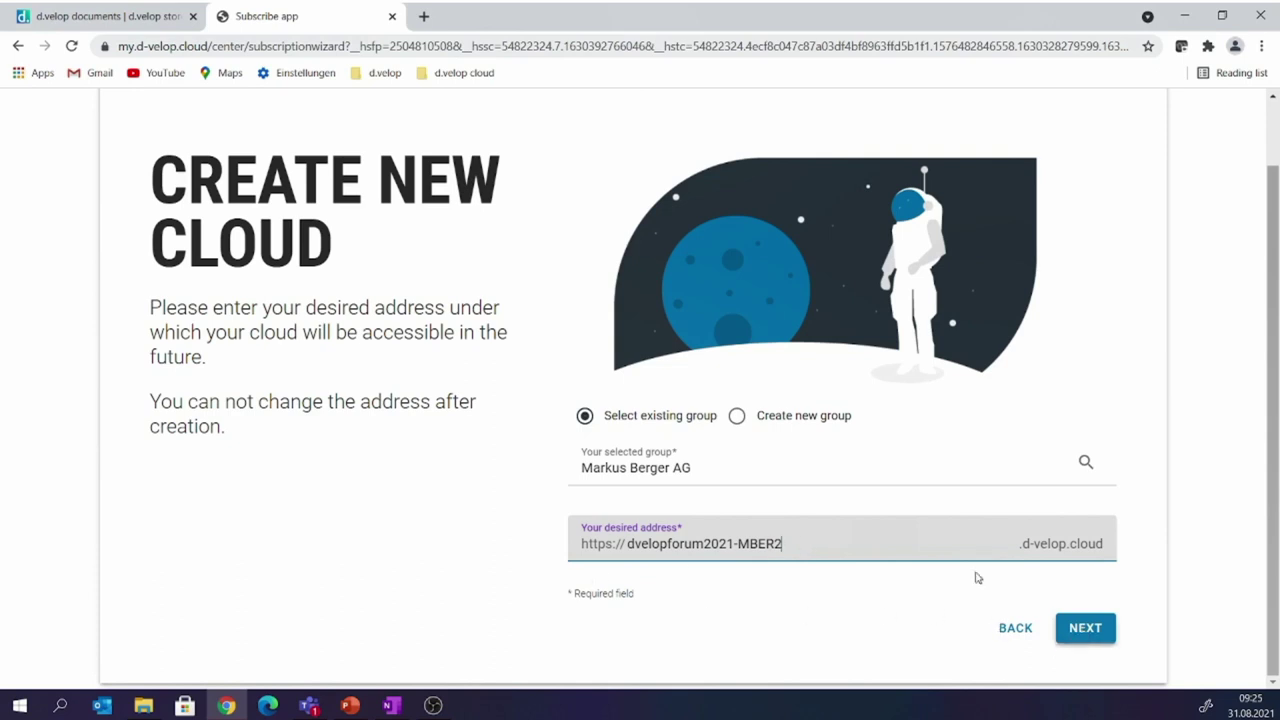
pyautogui.click(1083, 628)
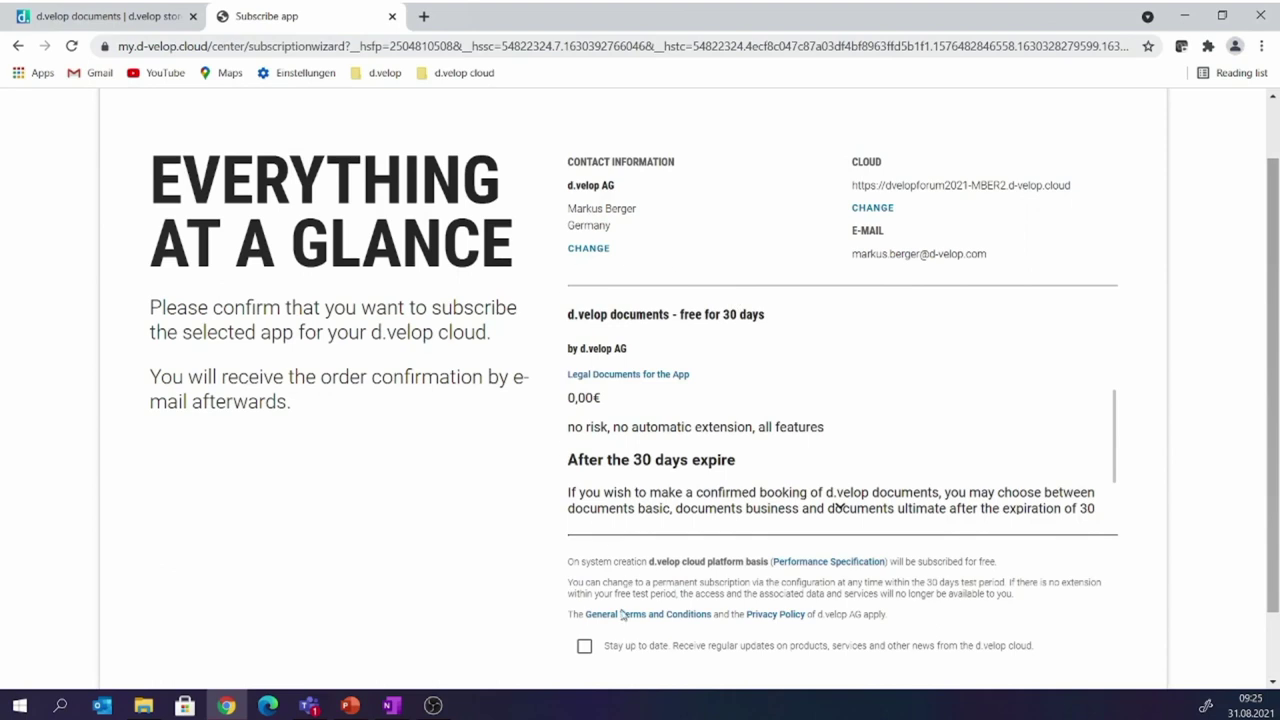
# - Opt in to regular d.velop cloud updates and subscribe to the free 30-day d.velop documents app
pyautogui.click(585, 648)
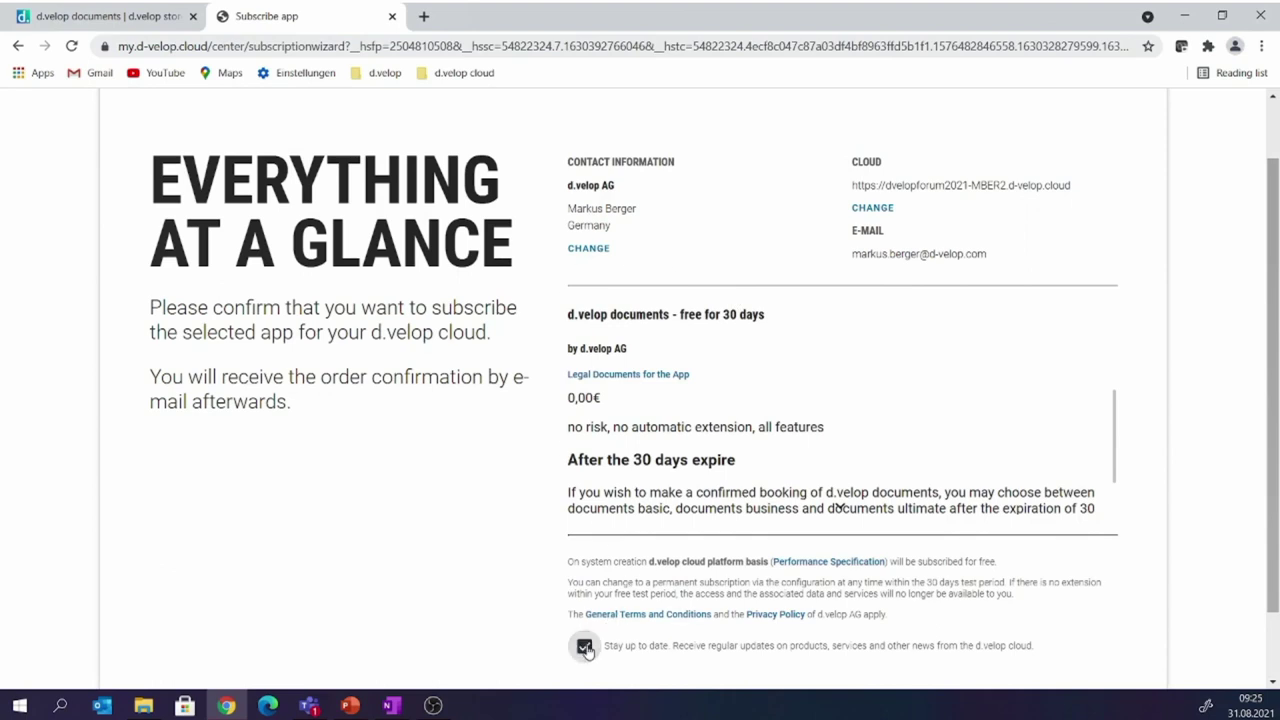
pyautogui.scroll(-2, 867, 631)
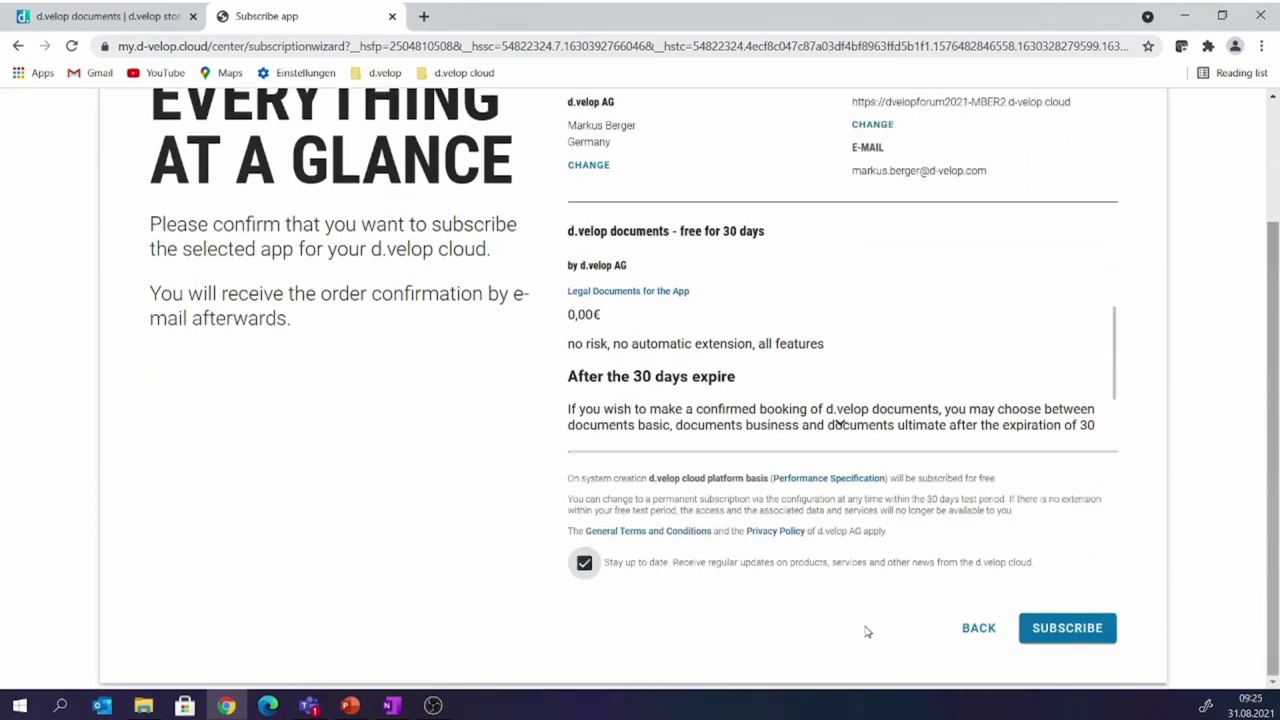
pyautogui.click(1051, 634)
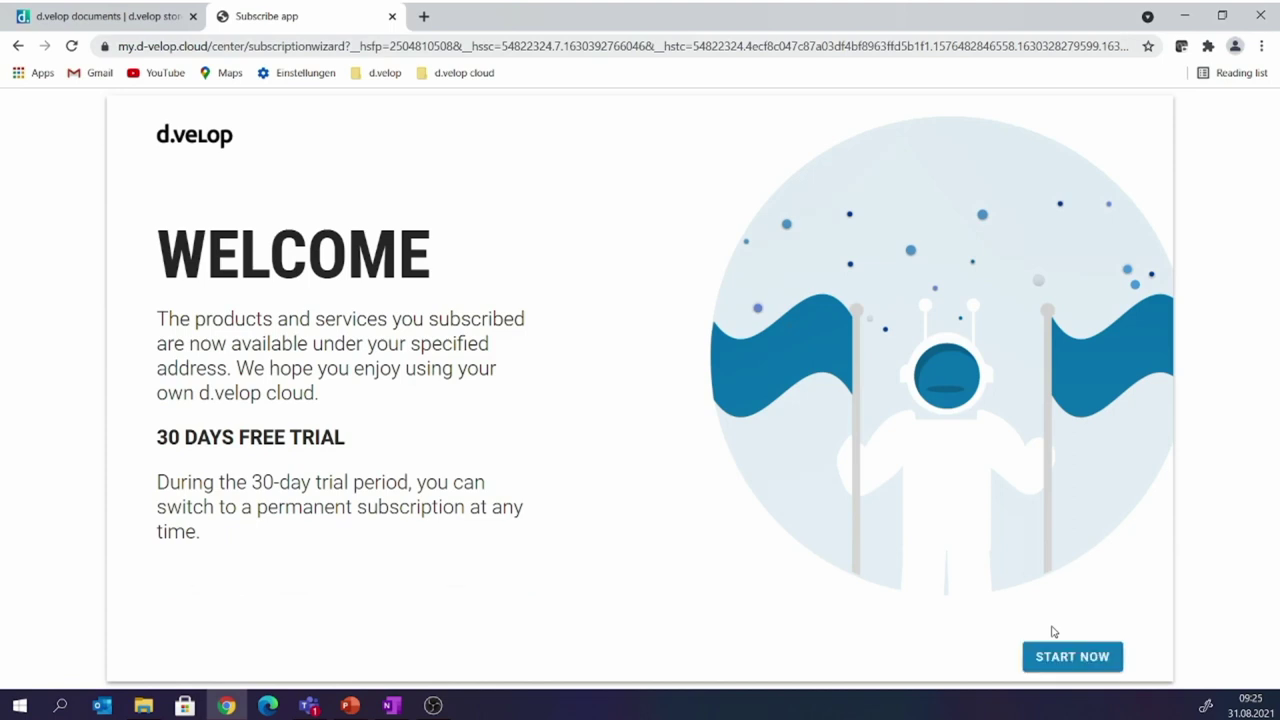
# - Start the newly created cloud, log in to it and dismiss the start page hint on the dashboard
pyautogui.click(1105, 652)
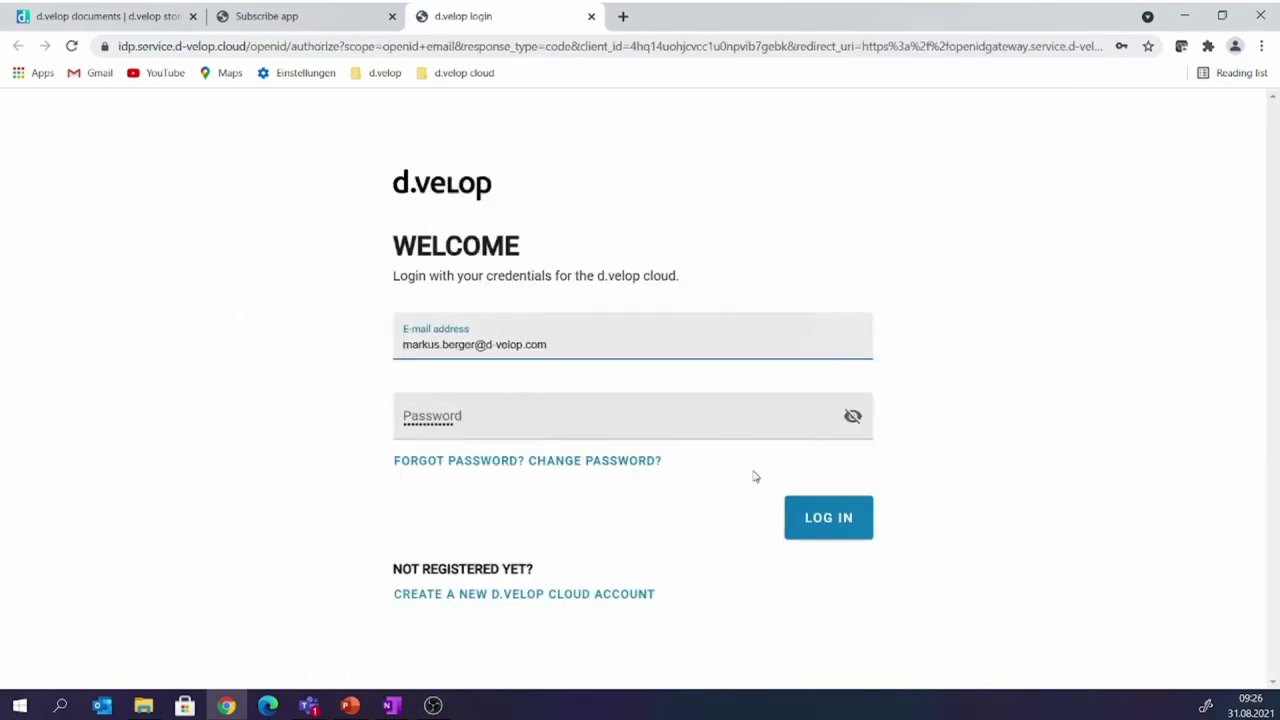
pyautogui.click(822, 520)
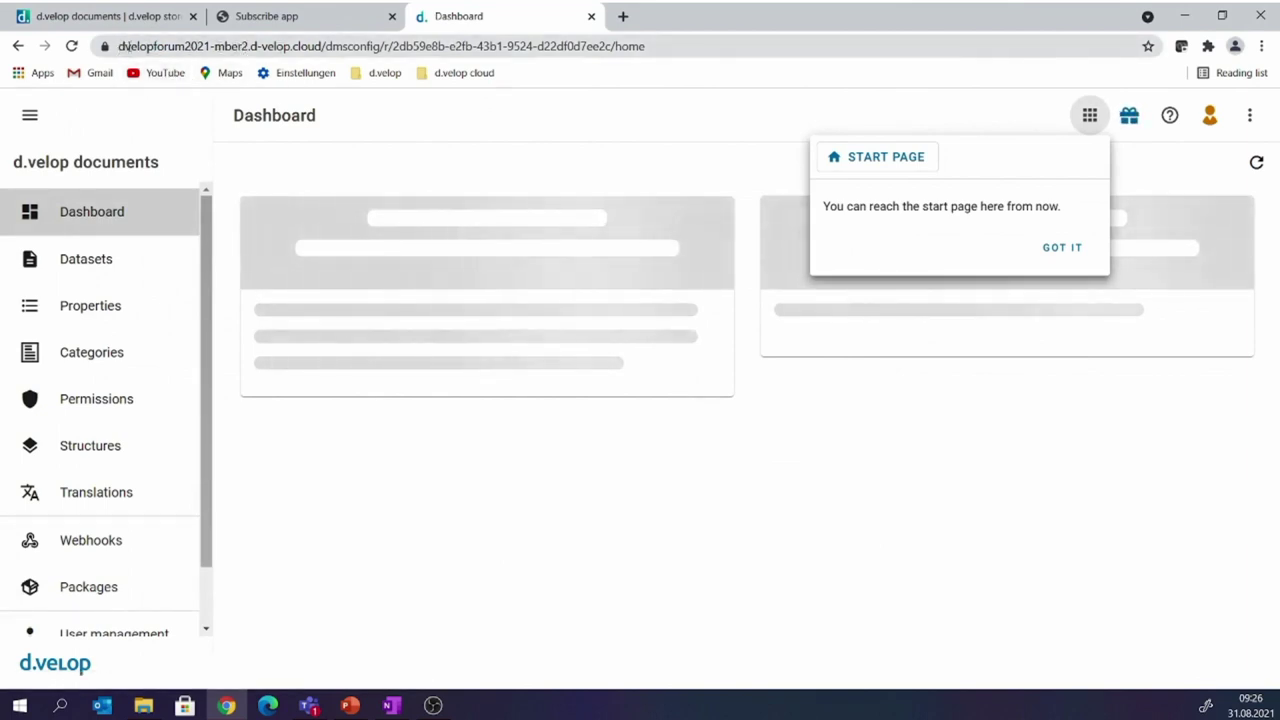
pyautogui.click(1060, 247)
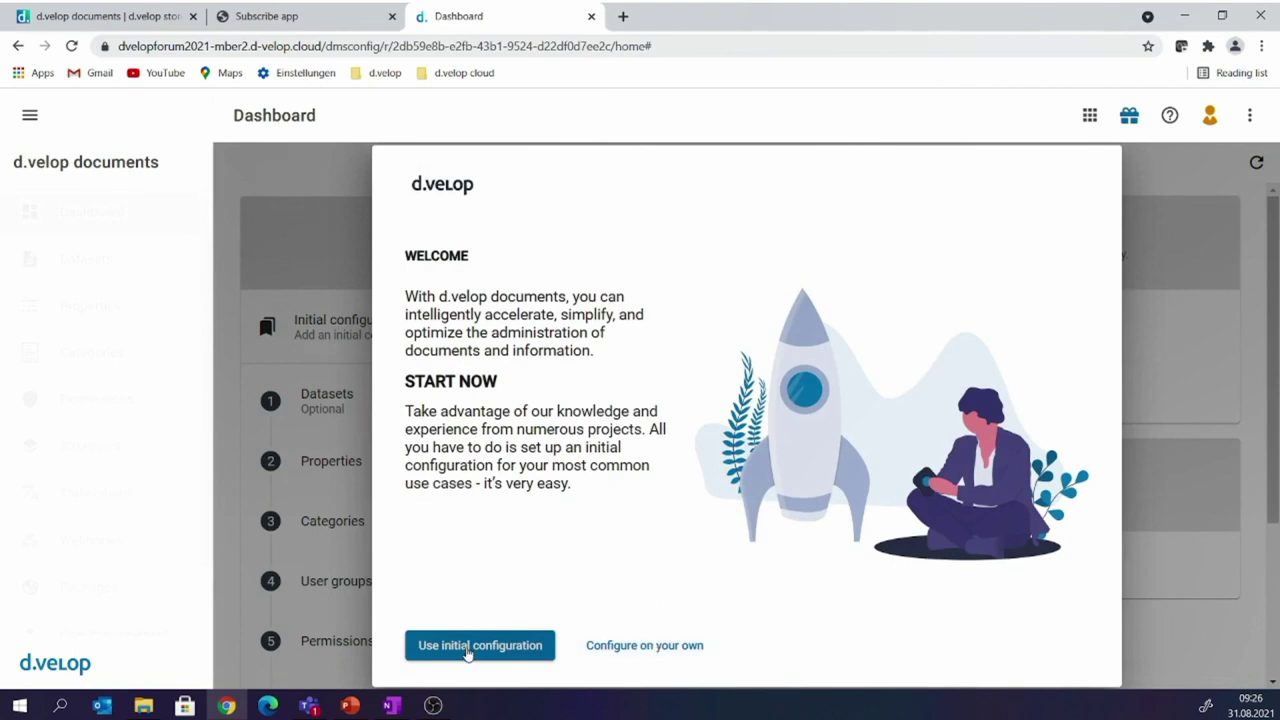
# - Set up d.velop documents with the ready-made initial configuration
pyautogui.click(467, 648)
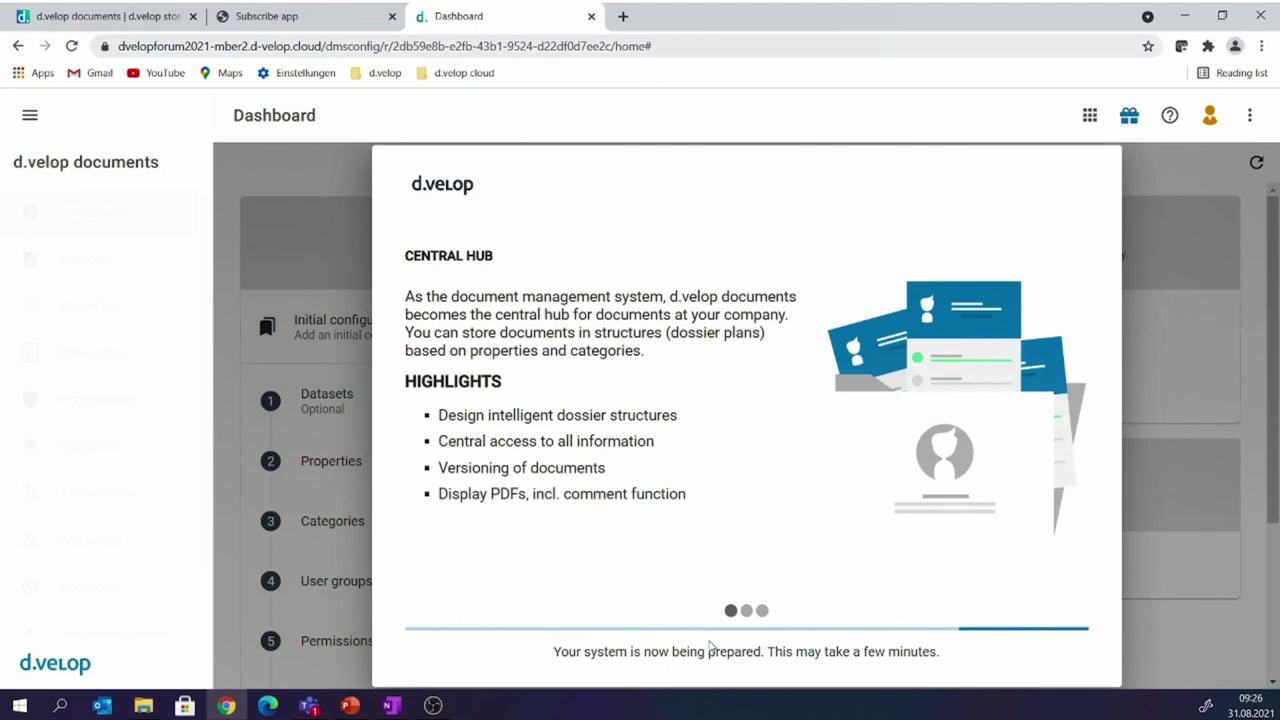
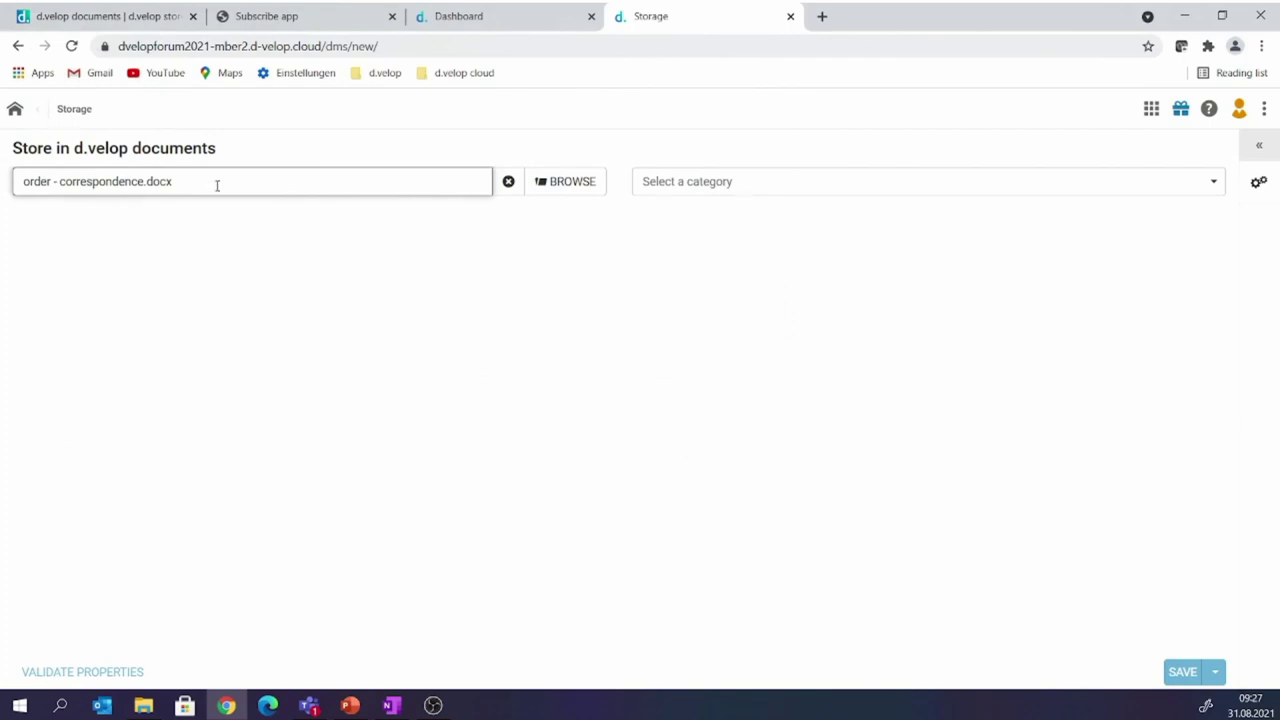
# - Assign the category Correspondence/e-mail to the document order - correspondence.docx
pyautogui.click(850, 183)
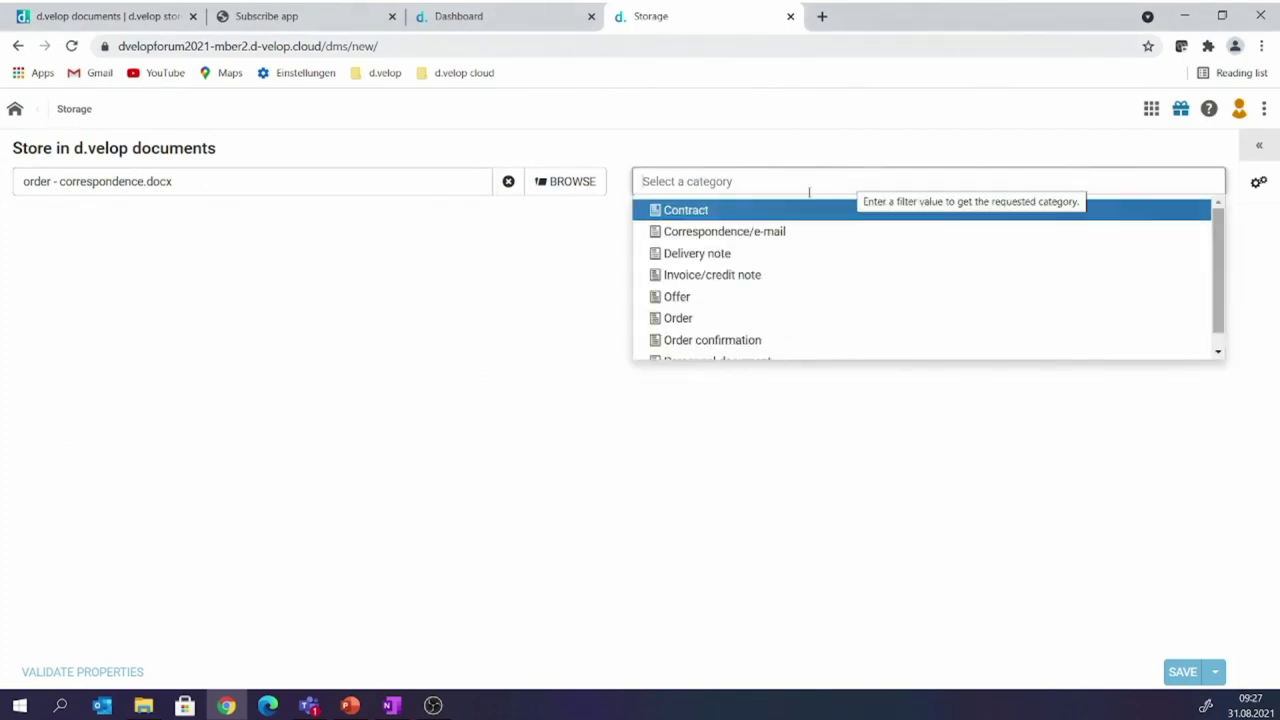
pyautogui.click(734, 232)
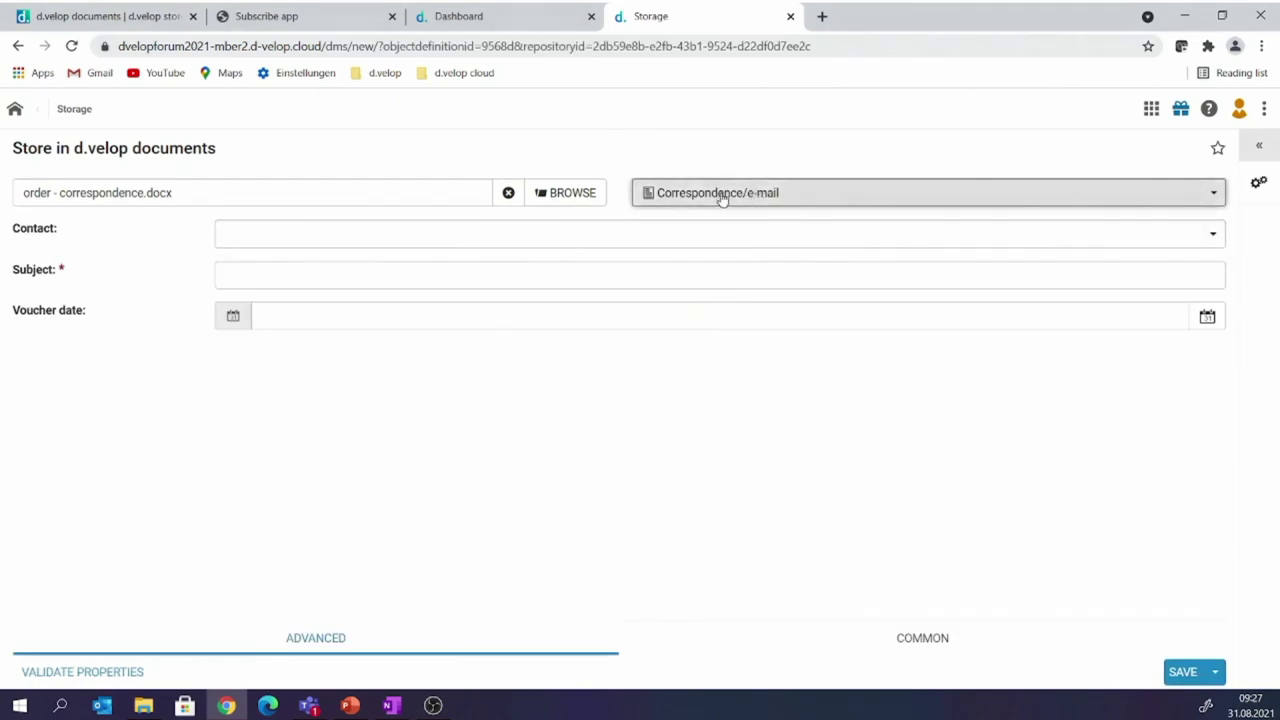
pyautogui.click(722, 199)
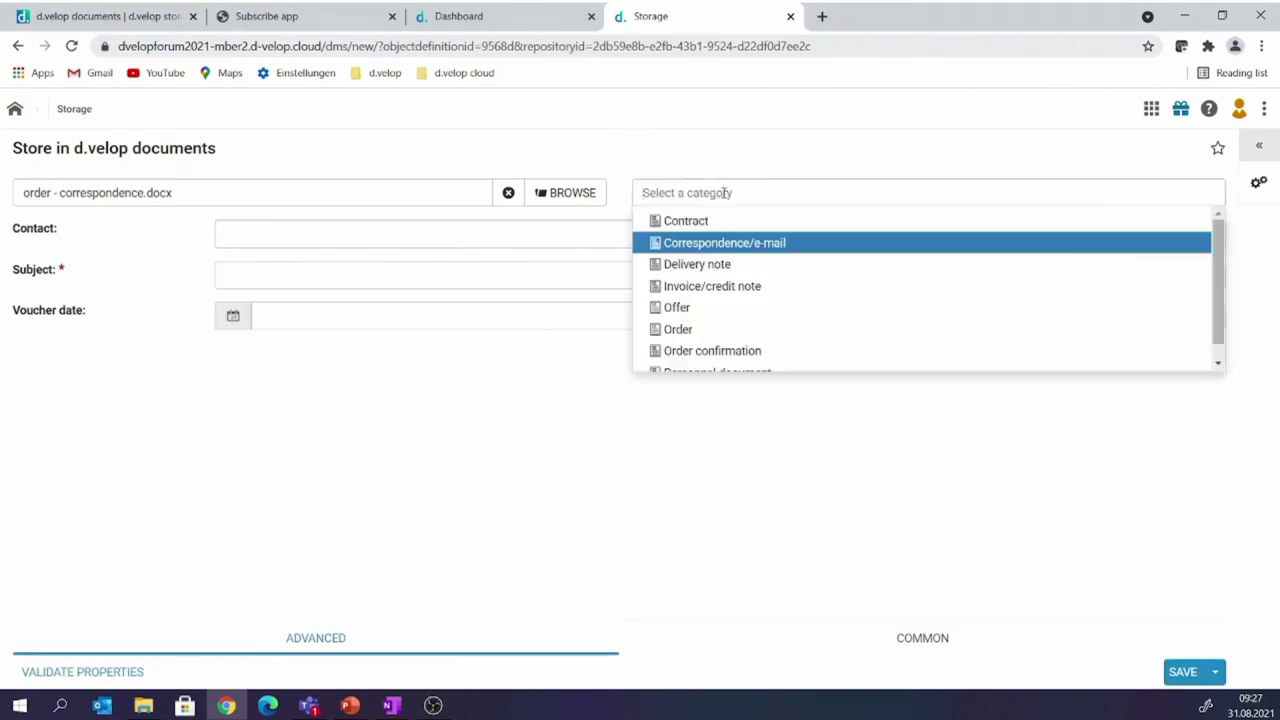
pyautogui.click(708, 249)
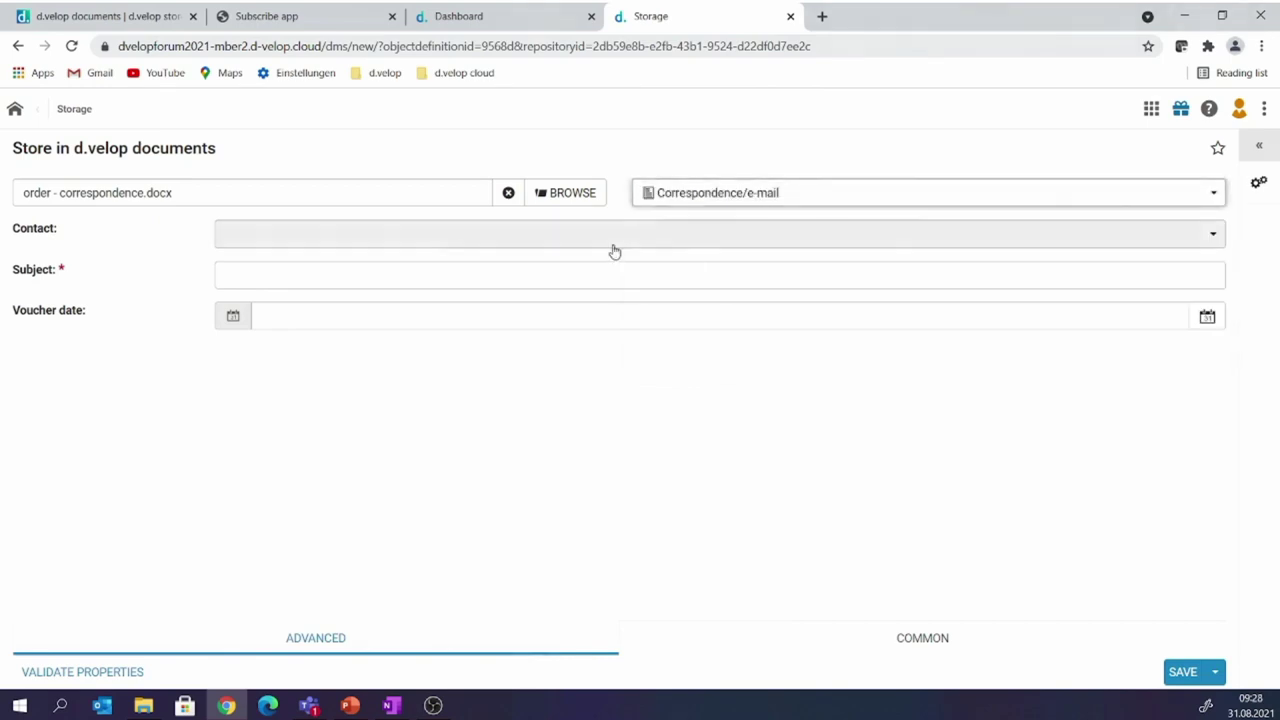
# - Fill in the document's properties with contact Berger GmbH, subject Test and voucher date Aug 31, 2021
pyautogui.click(317, 240)
pyautogui.write('Berger GmbH')
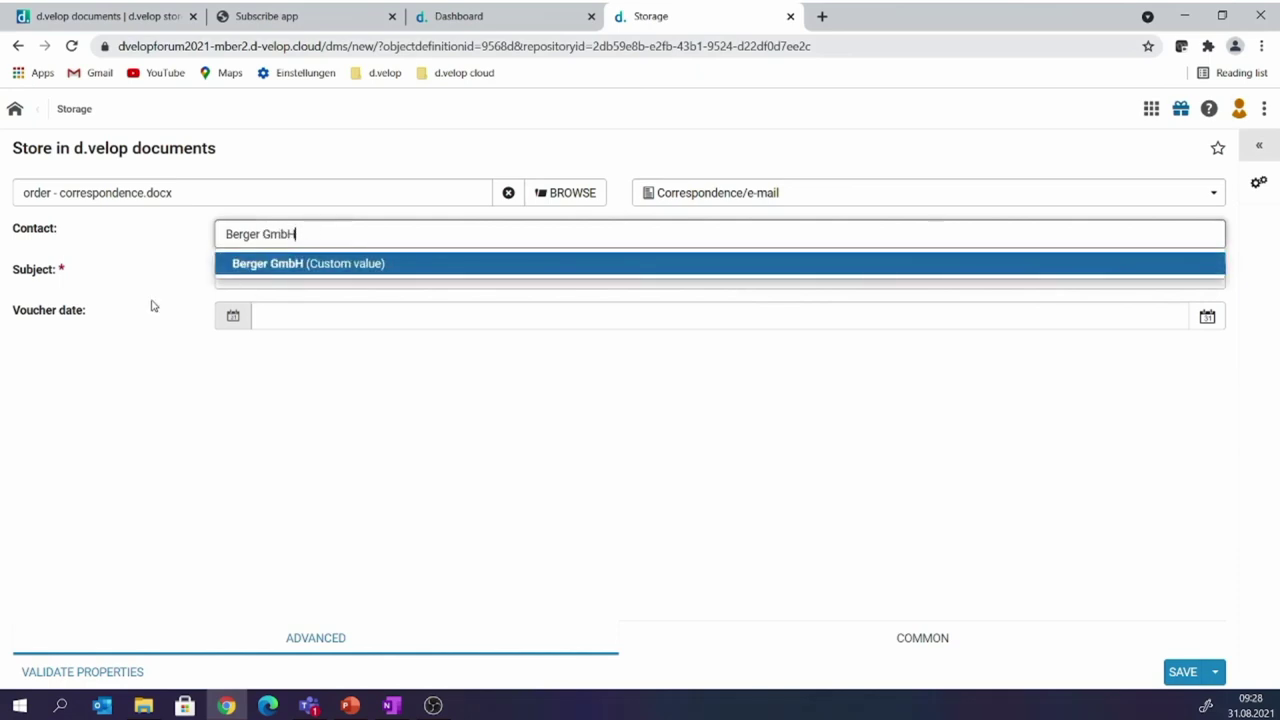
pyautogui.press('Tab')
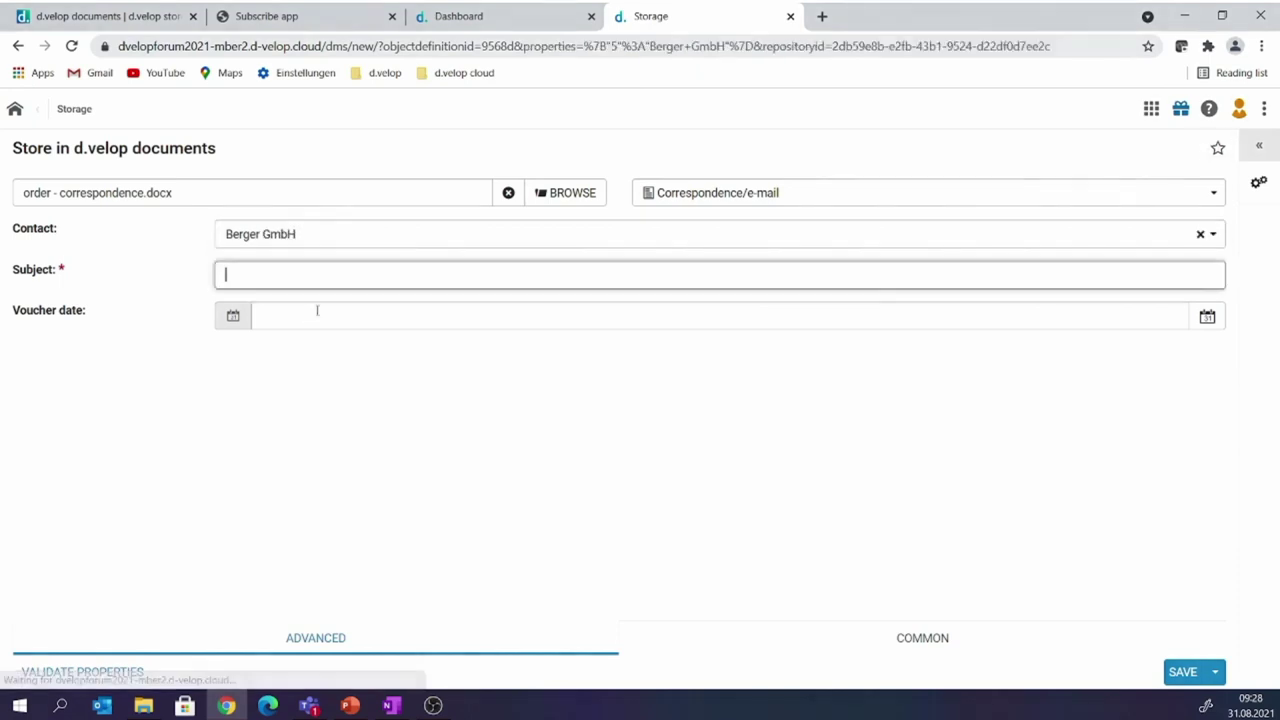
pyautogui.write('Test')
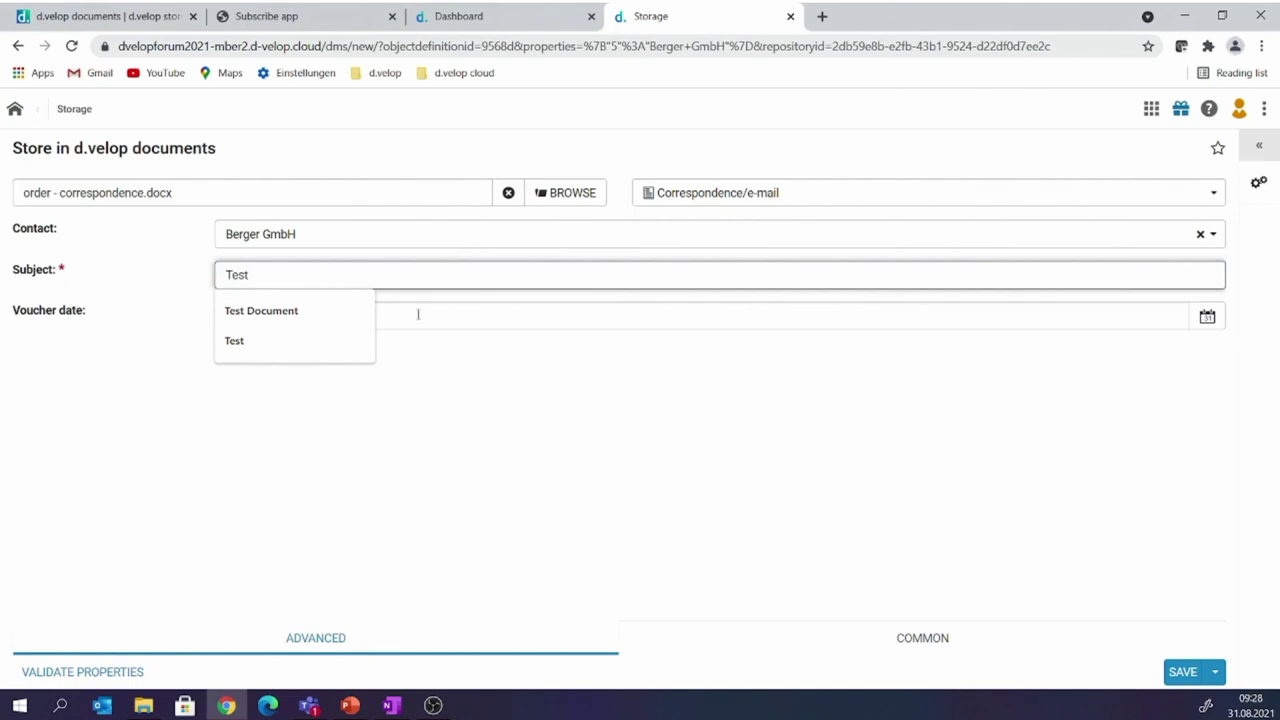
pyautogui.click(418, 317)
pyautogui.write('Aug 31, 2021')
pyautogui.press('Return')
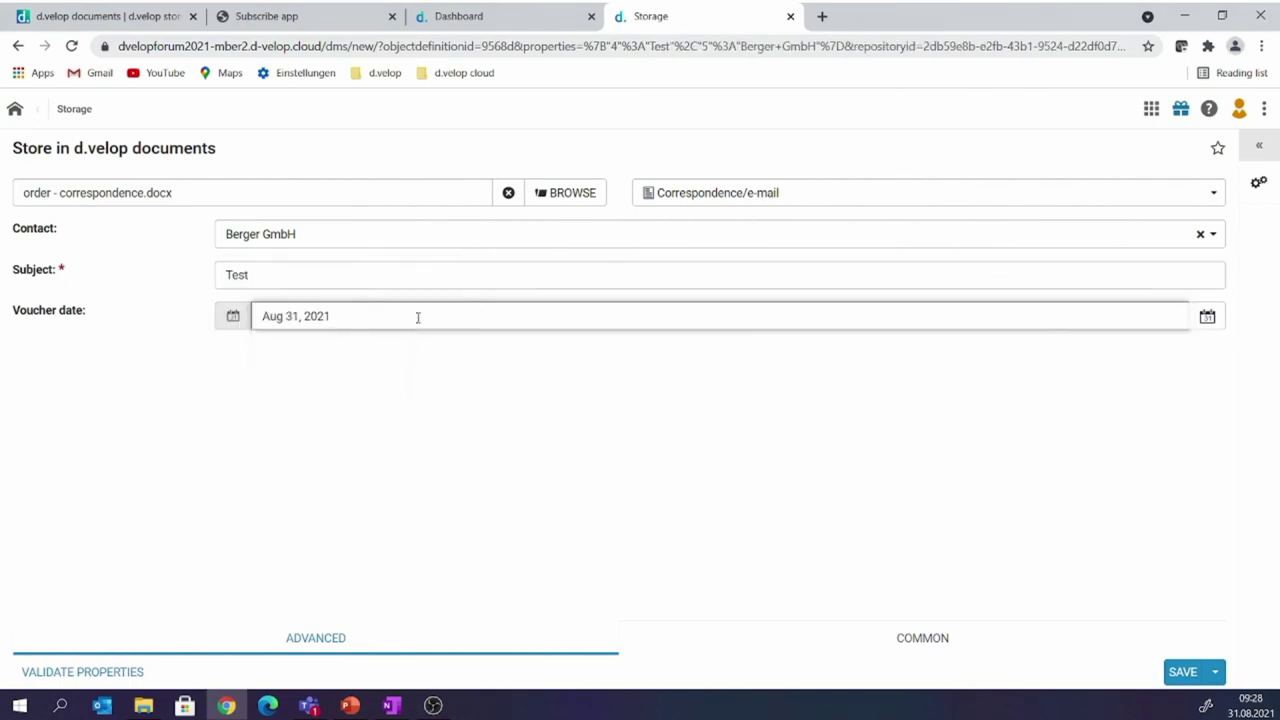
# - Save the document in d.velop documents and show the stored item
pyautogui.click(1183, 675)
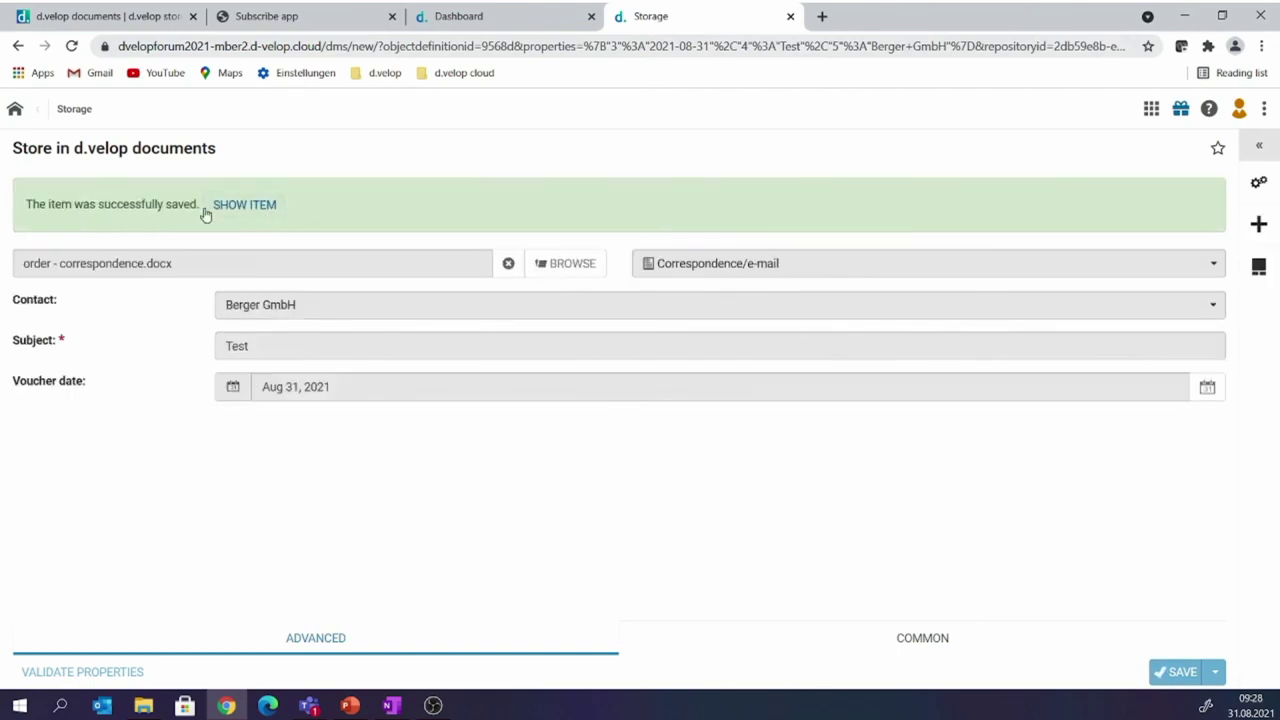
pyautogui.click(242, 206)
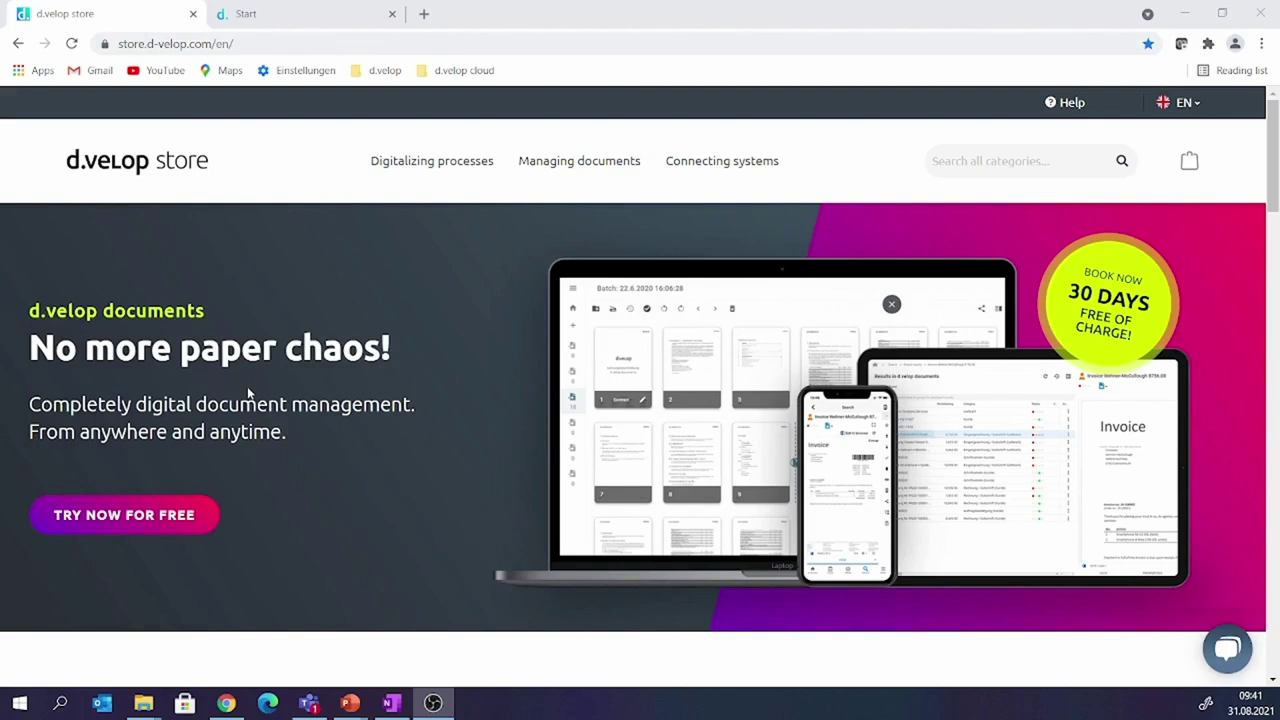
# - Search the d.velop store for "invoice" and look over the product page of d.velop document reader invoice
pyautogui.click(986, 160)
pyautogui.write('invoice')
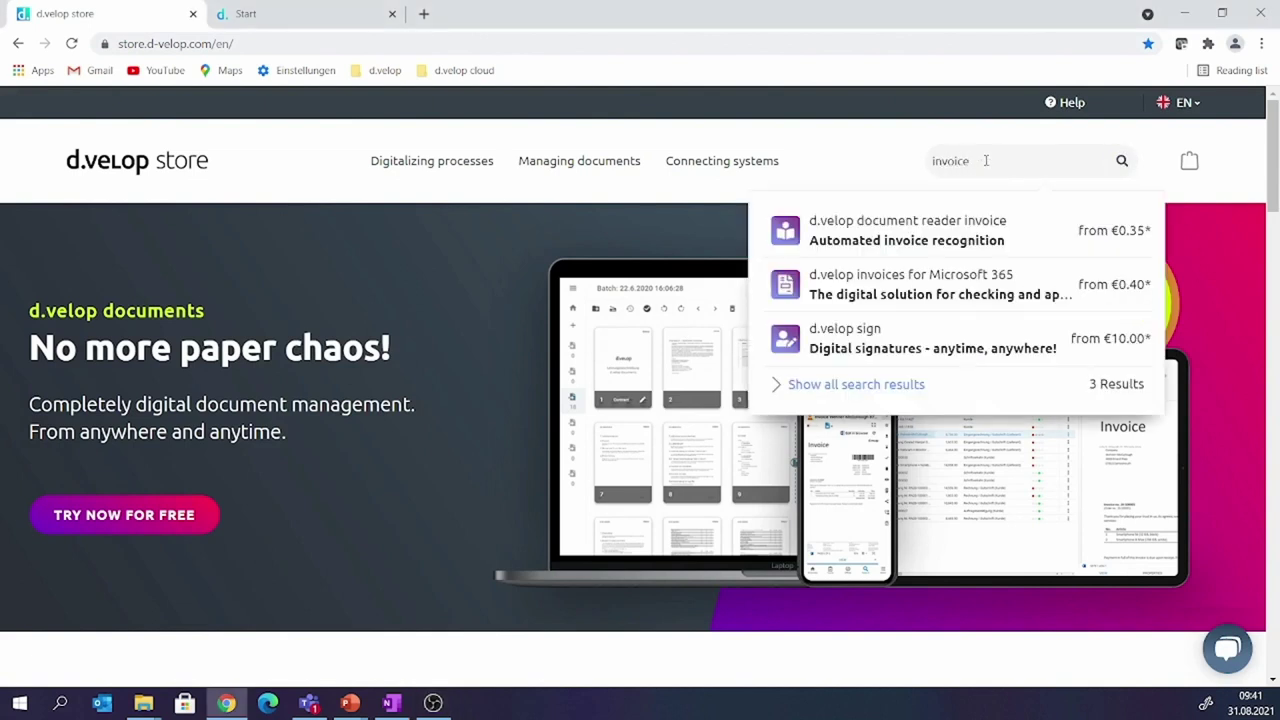
pyautogui.click(962, 230)
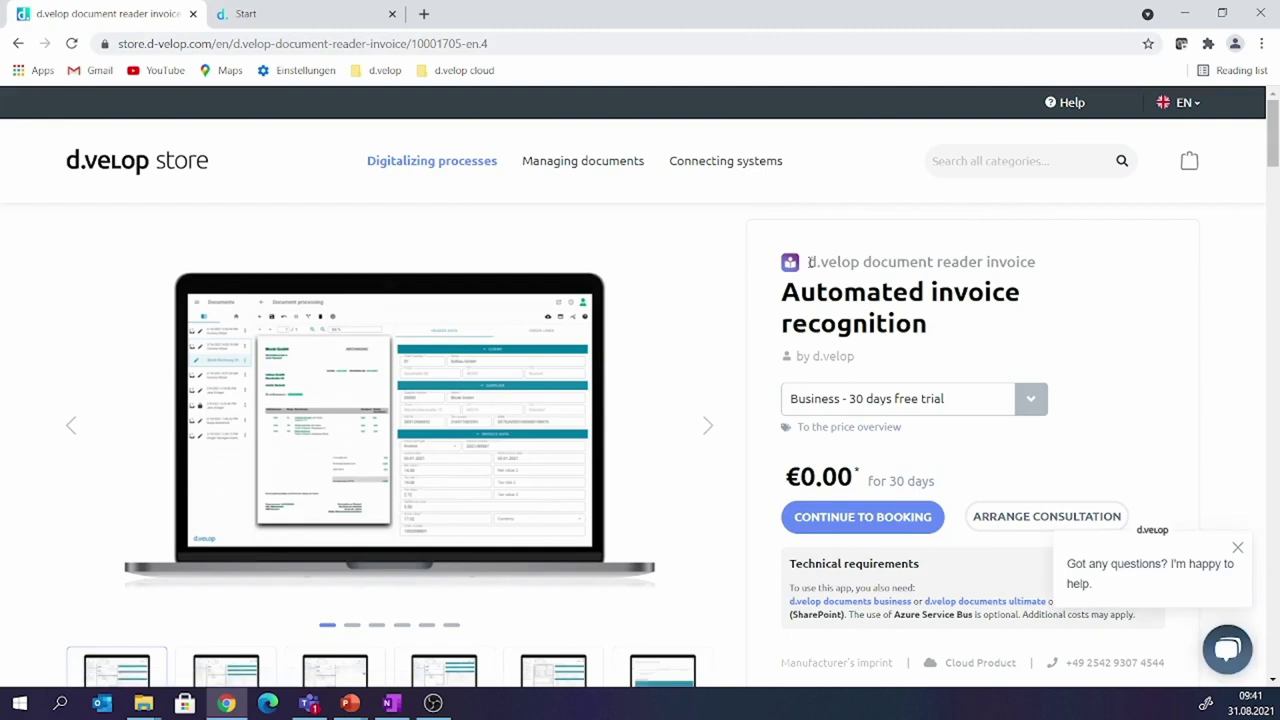
pyautogui.tripleClick(1042, 268)
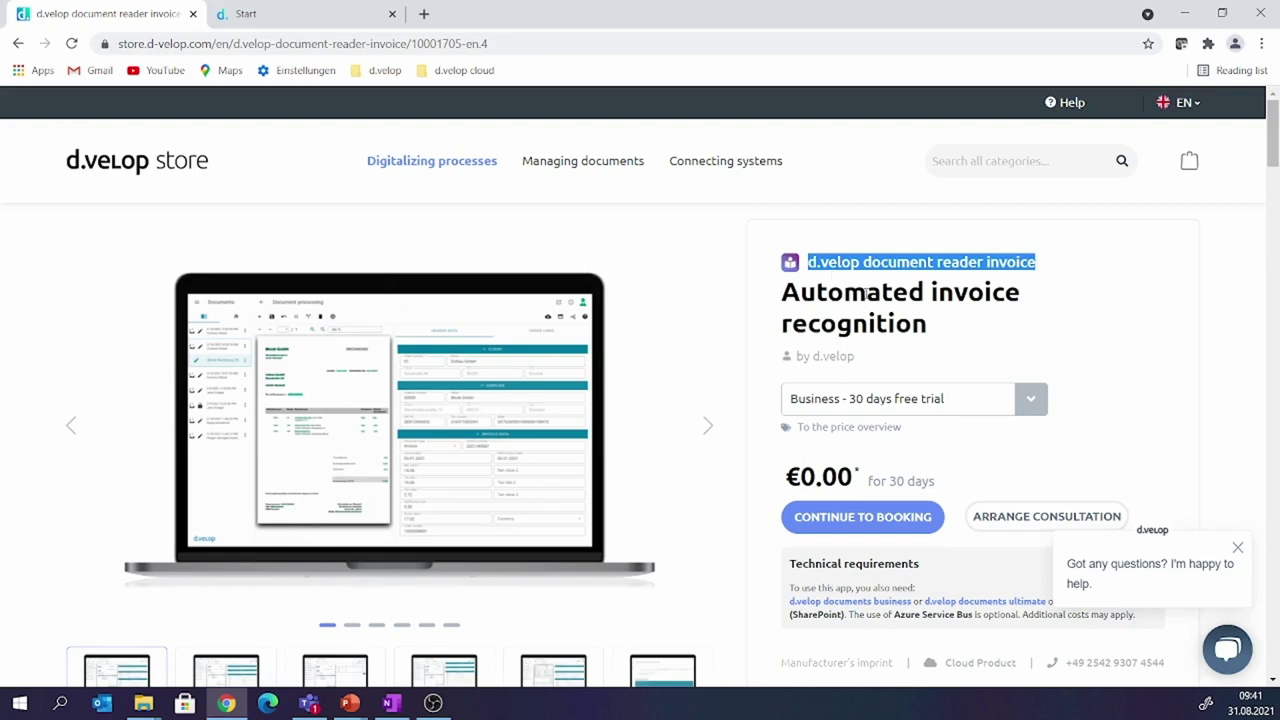
pyautogui.scroll(-5, 586, 470)
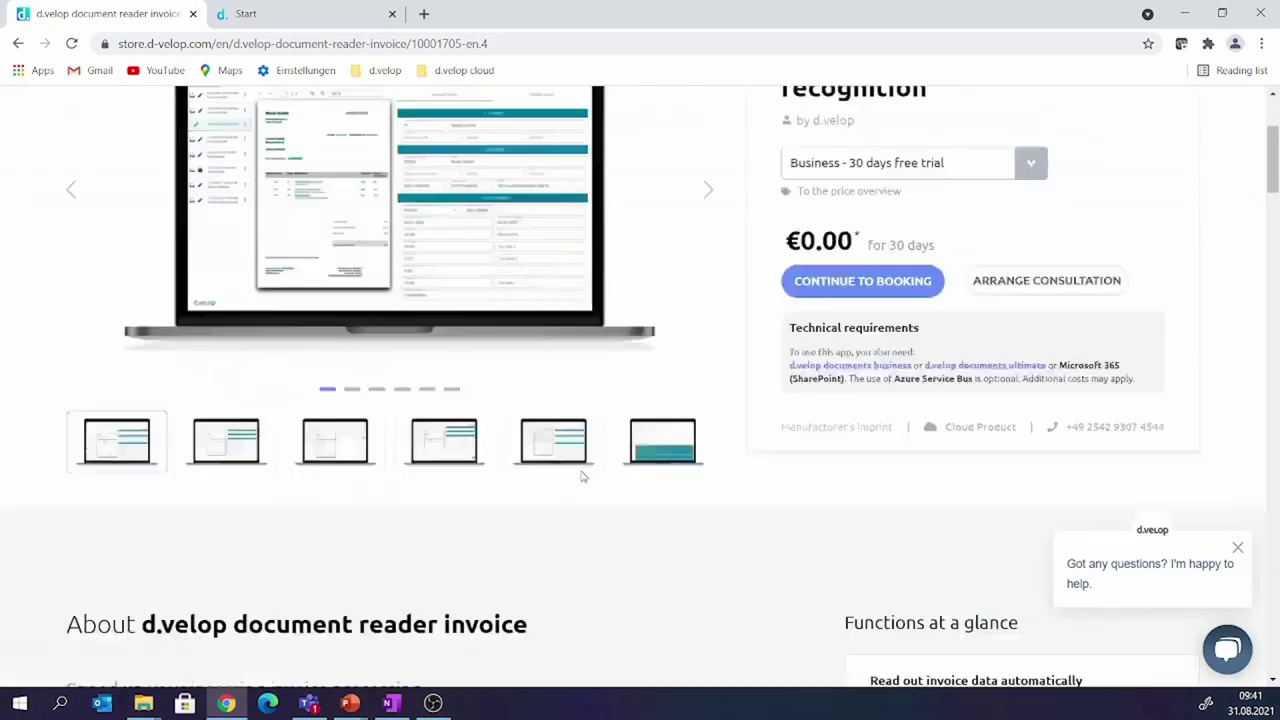
pyautogui.scroll(5, 586, 477)
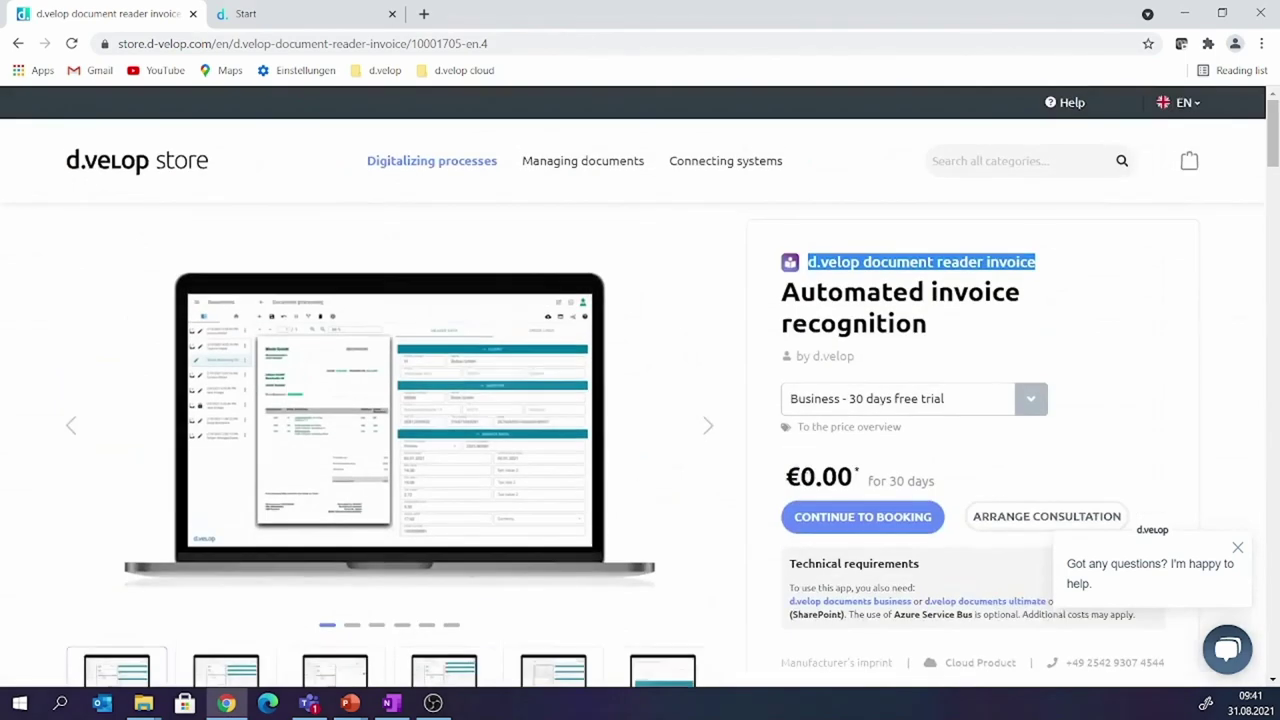
# - Start booking the Business 30-day free trial of the invoice reader and select the dvelopforum2021-MBER2 cloud for it
pyautogui.click(880, 517)
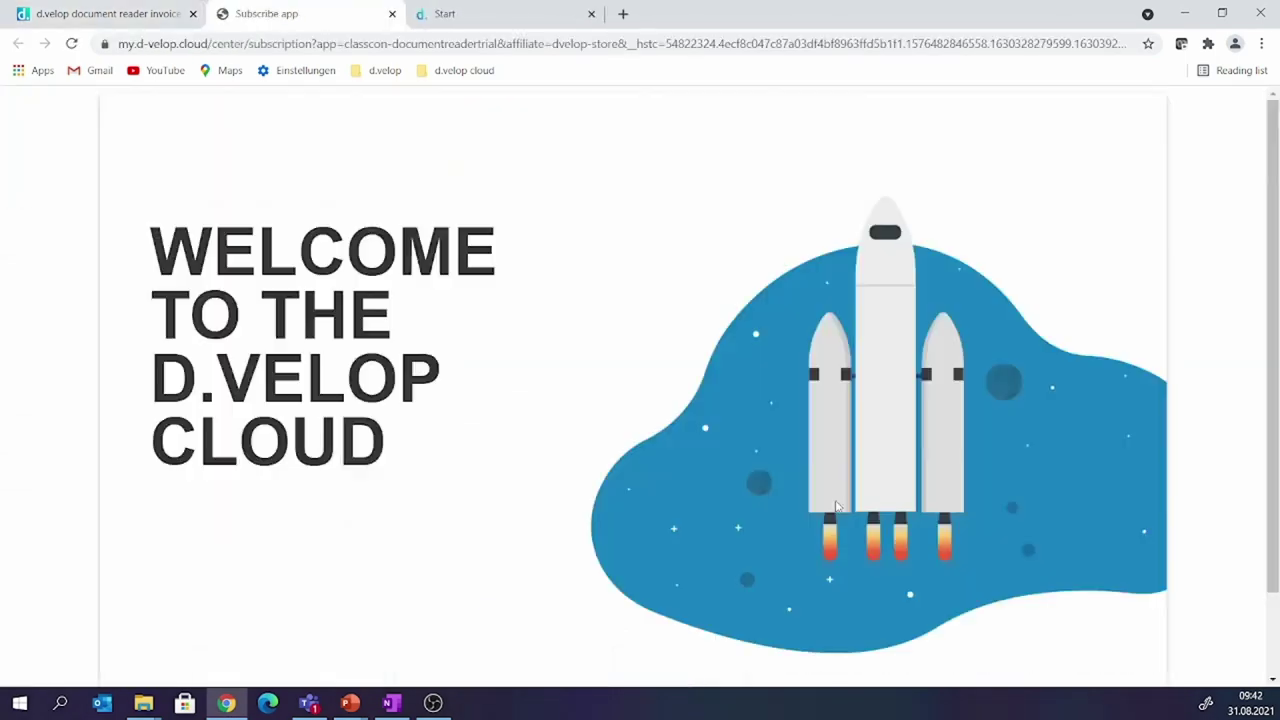
pyautogui.scroll(-1, 419, 567)
pyautogui.click(503, 655)
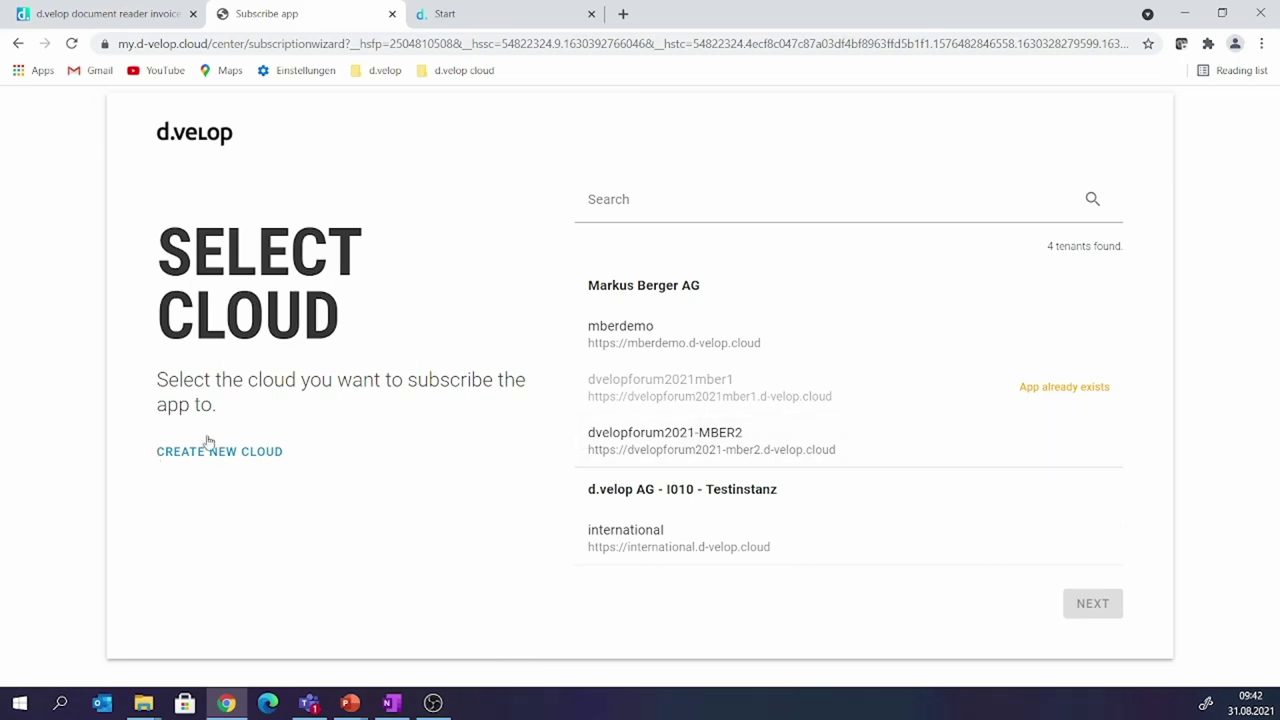
pyautogui.click(697, 444)
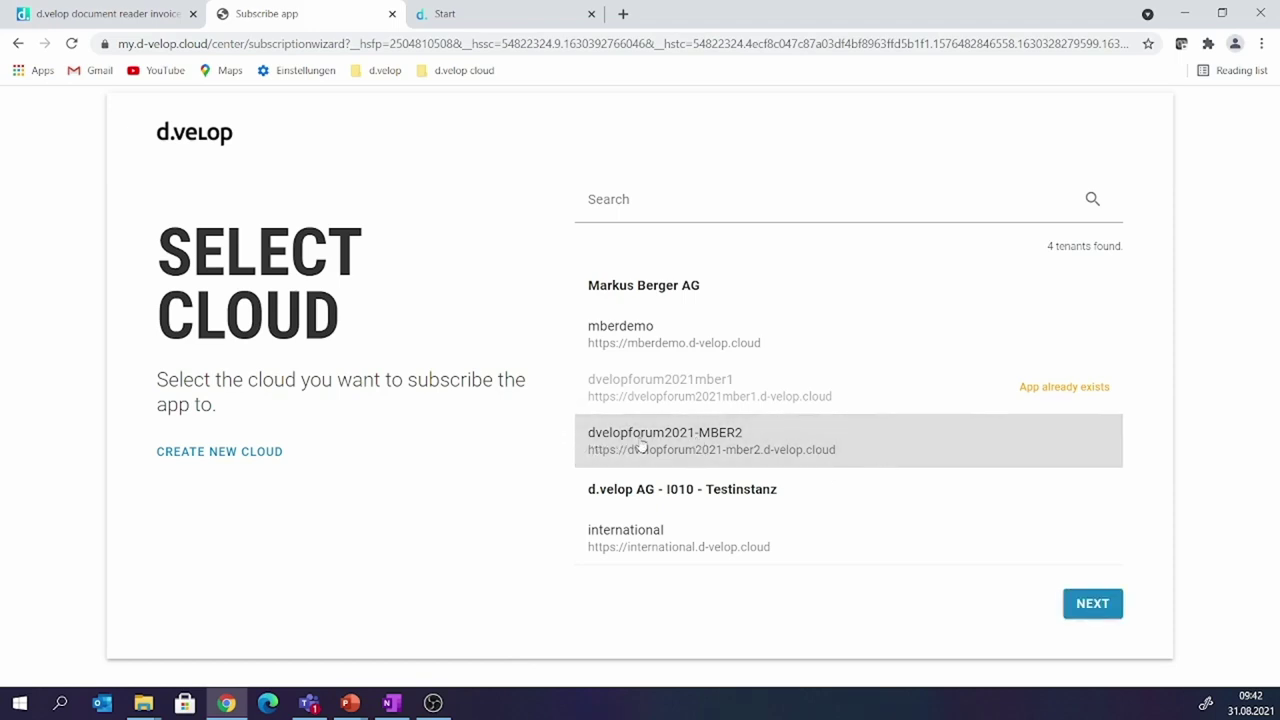
pyautogui.click(1099, 606)
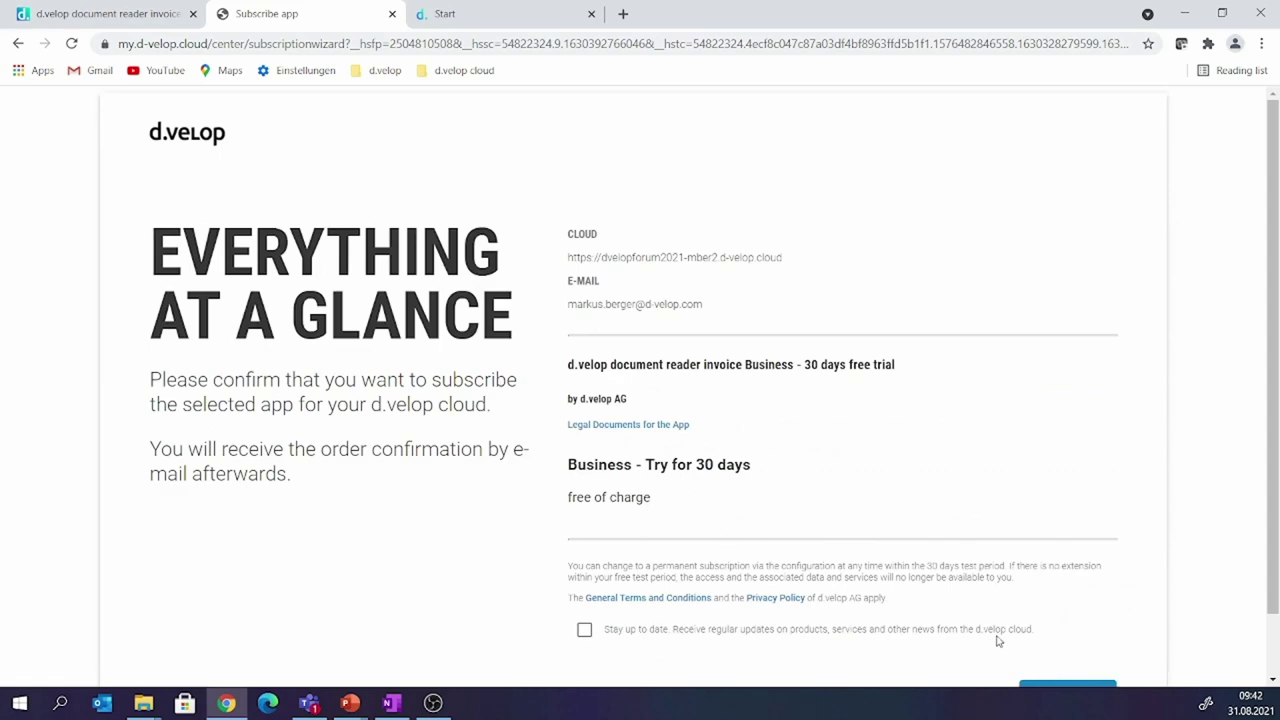
# - Subscribe to the free document reader invoice trial and start the cloud
pyautogui.scroll(-1, 997, 640)
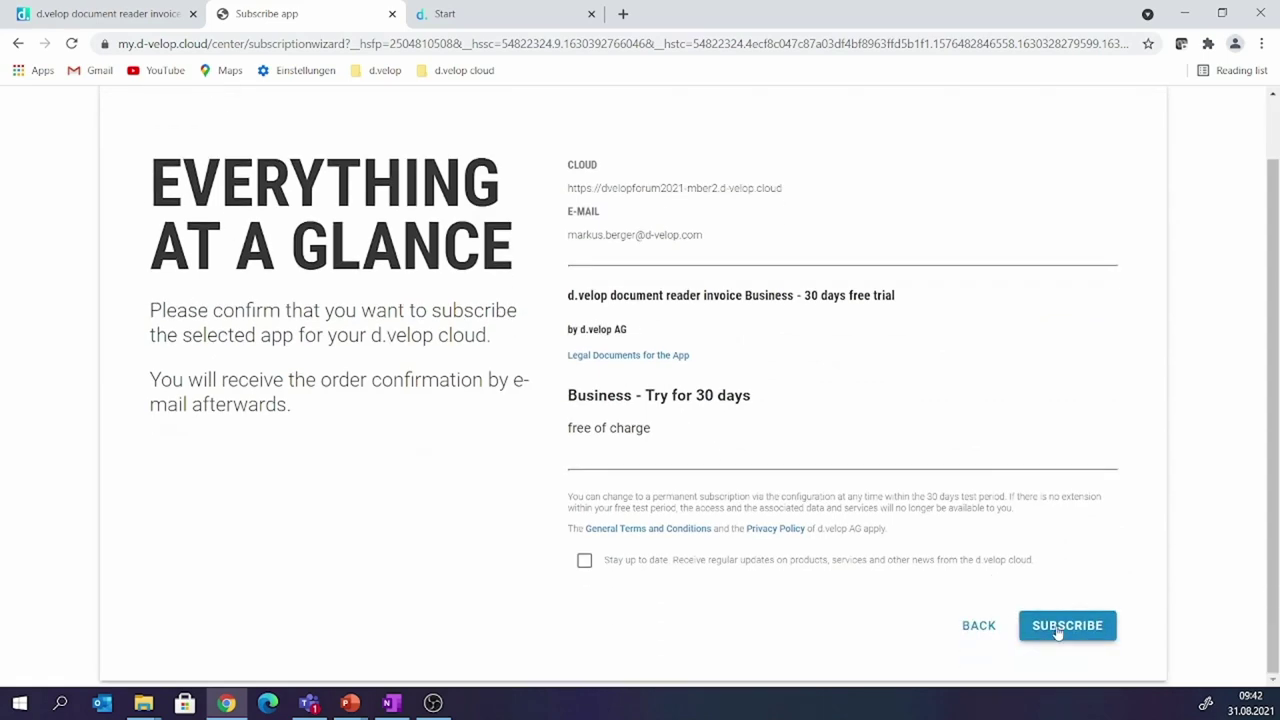
pyautogui.click(1059, 630)
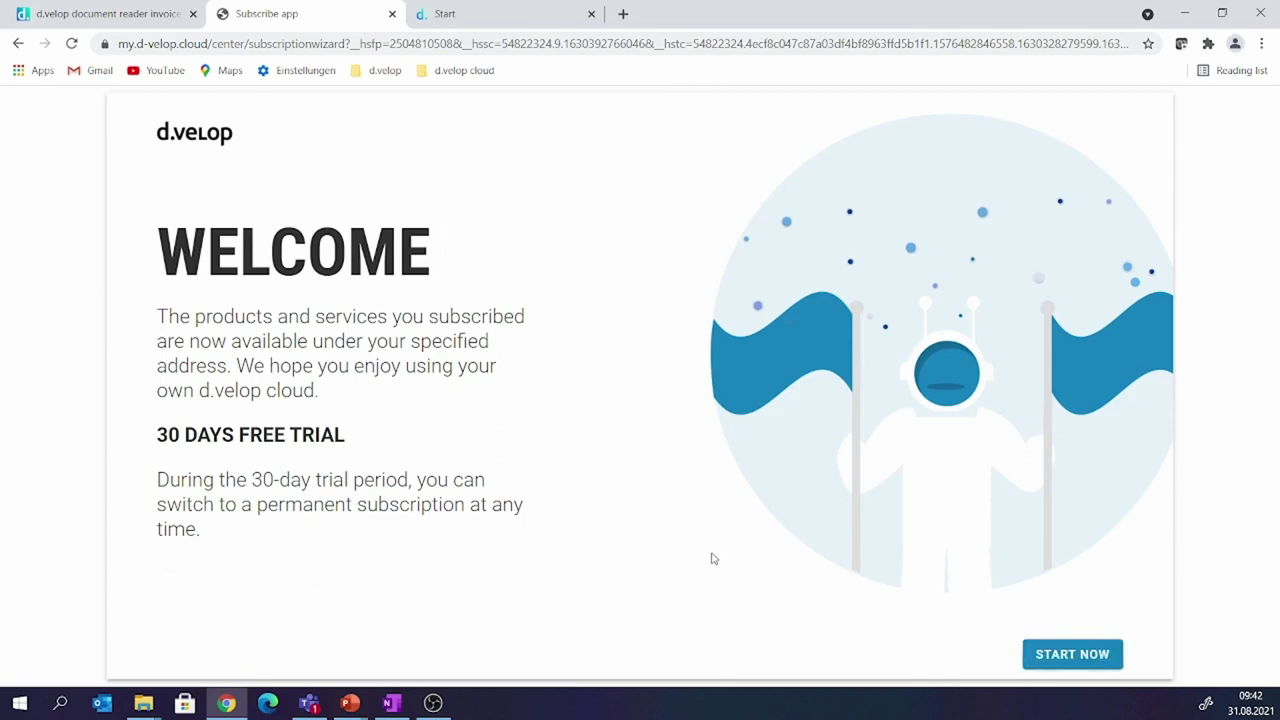
pyautogui.click(1064, 658)
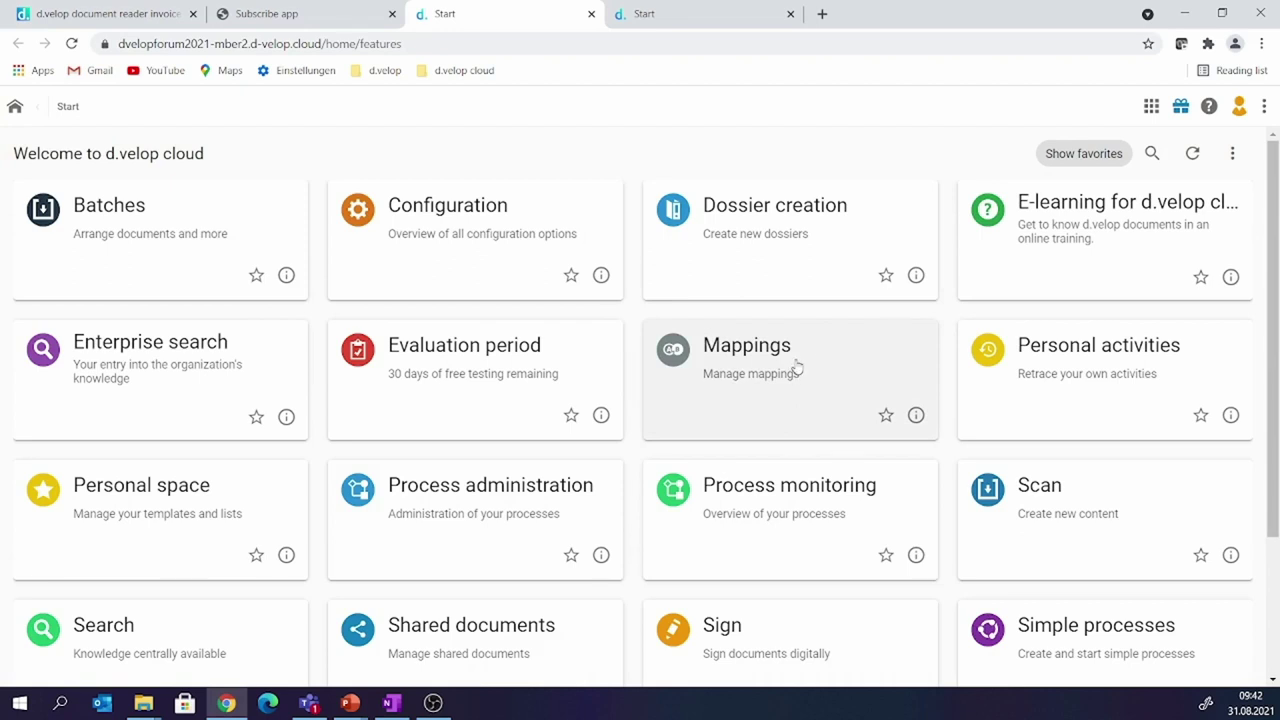
# - Update the features on the cloud's start page and open Invoice reader business
pyautogui.scroll(-2, 797, 365)
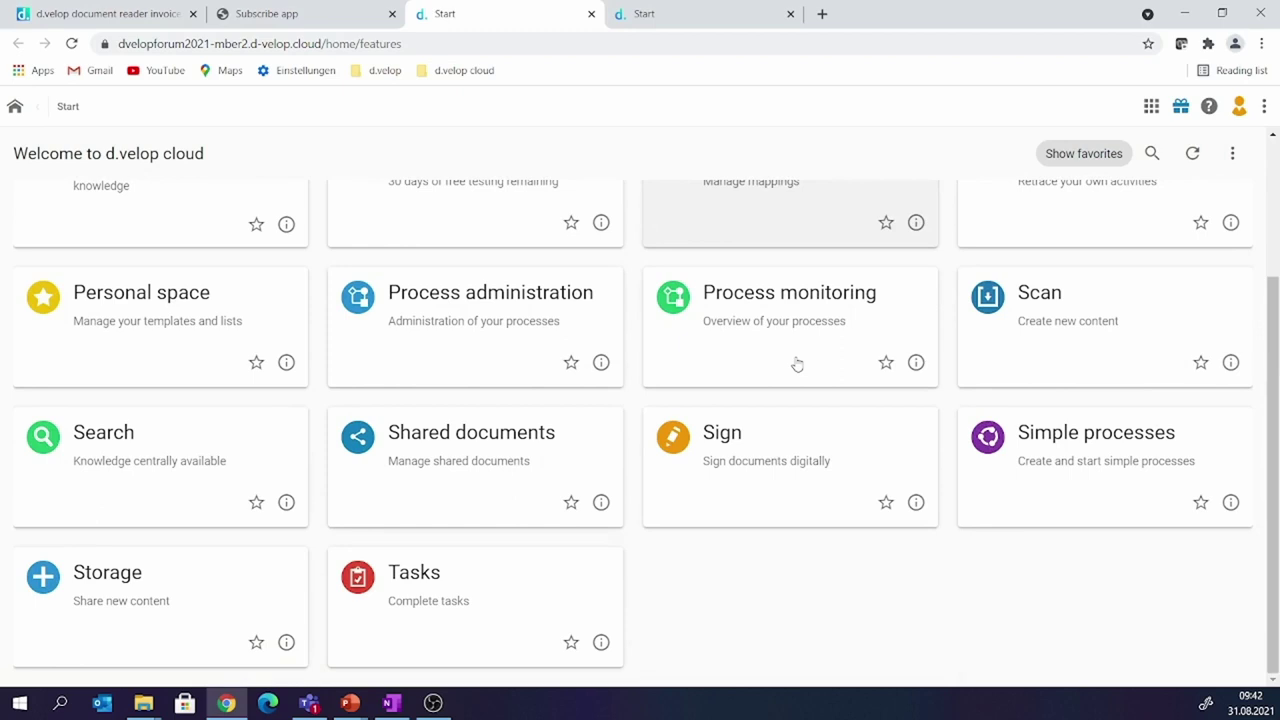
pyautogui.scroll(1, 797, 365)
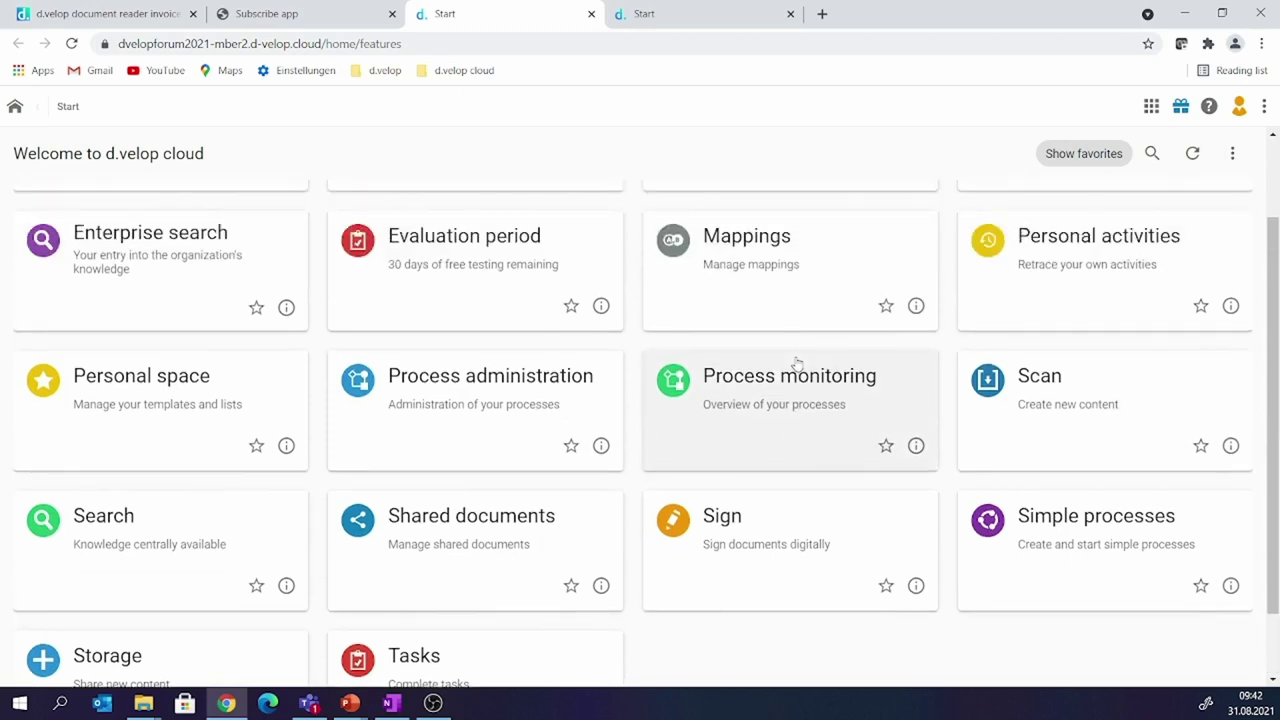
pyautogui.scroll(1, 797, 365)
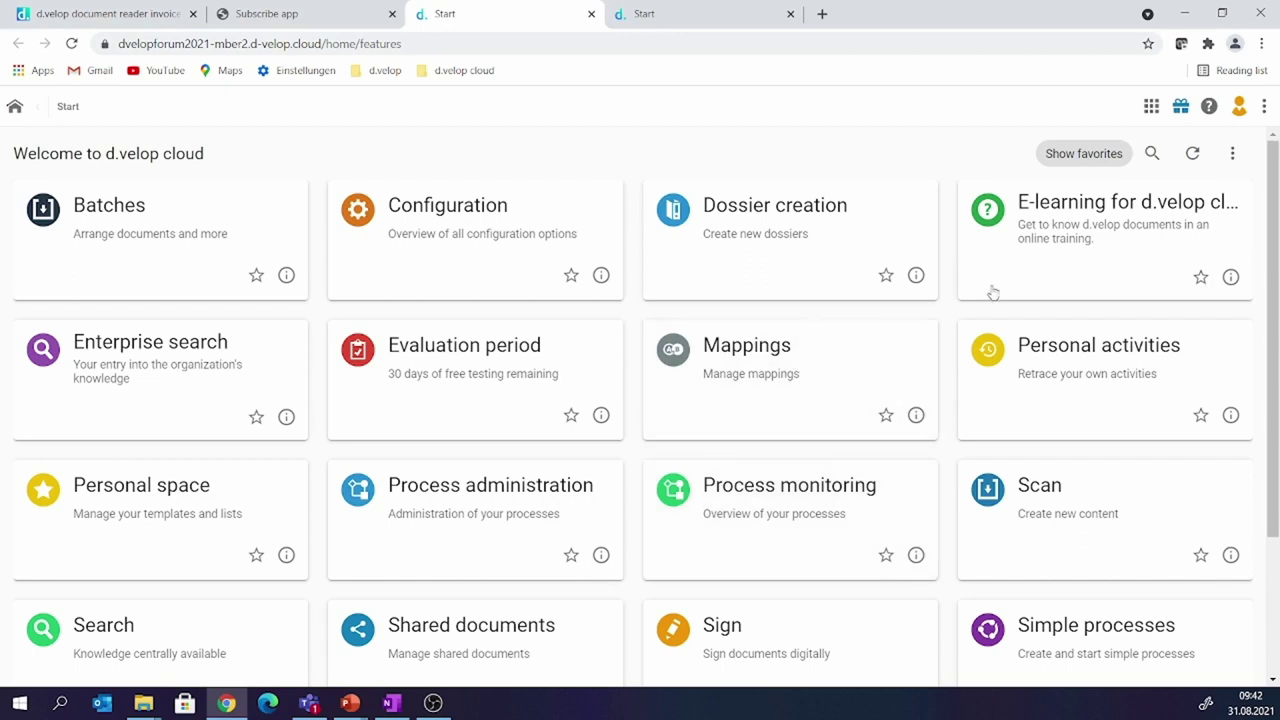
pyautogui.click(1193, 155)
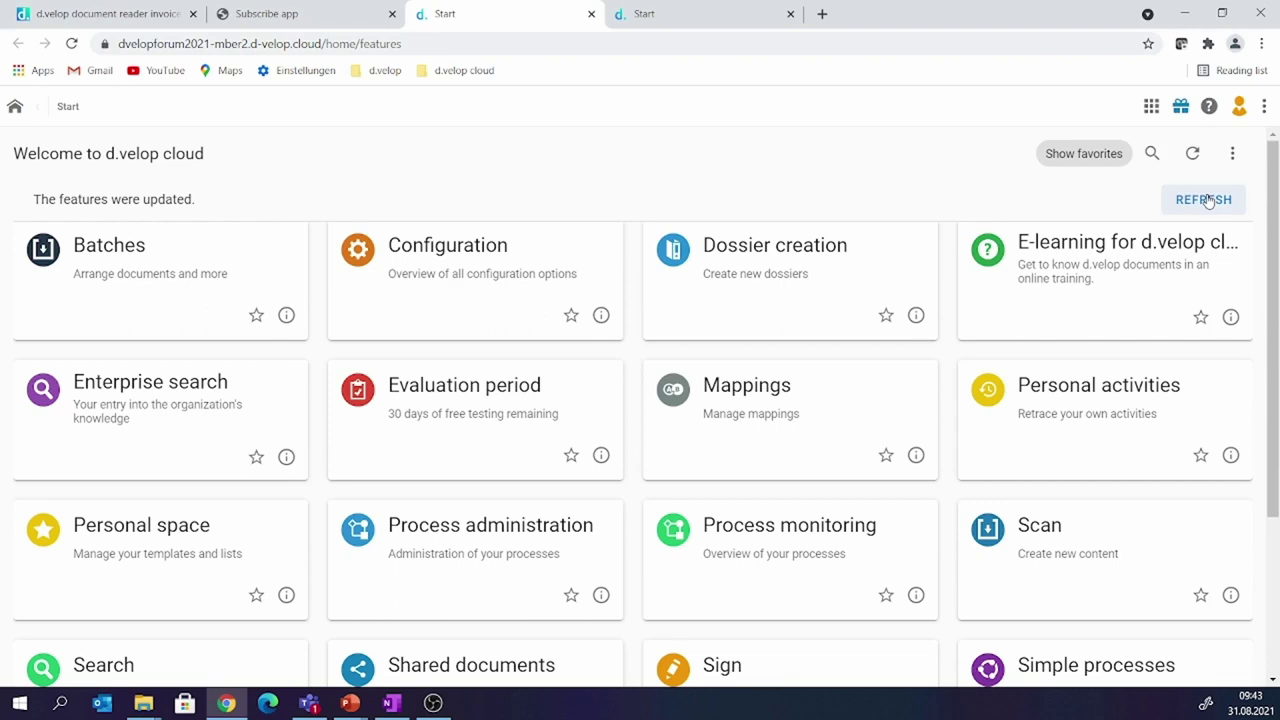
pyautogui.click(1207, 200)
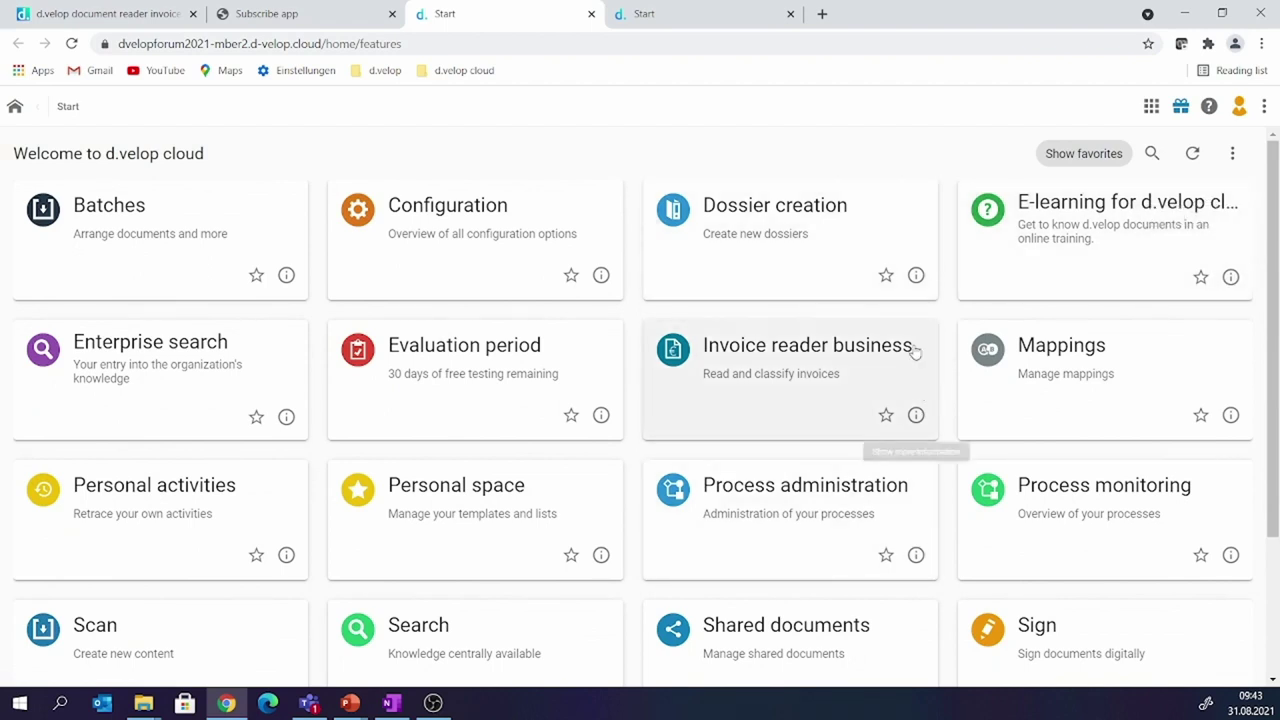
pyautogui.click(779, 408)
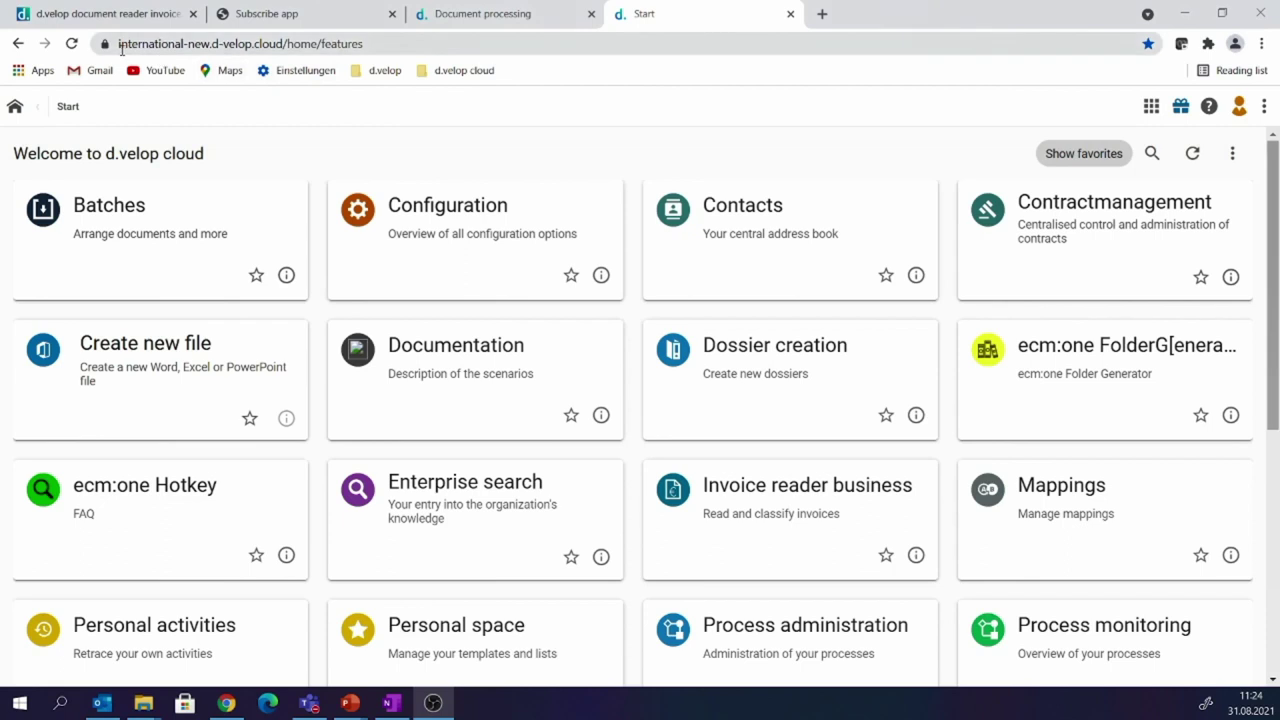
# - In the international-new cloud's configuration, show only Document management and open the configuration overview of the document and dossier structures
pyautogui.moveTo(117, 44); pyautogui.dragTo(286, 44)
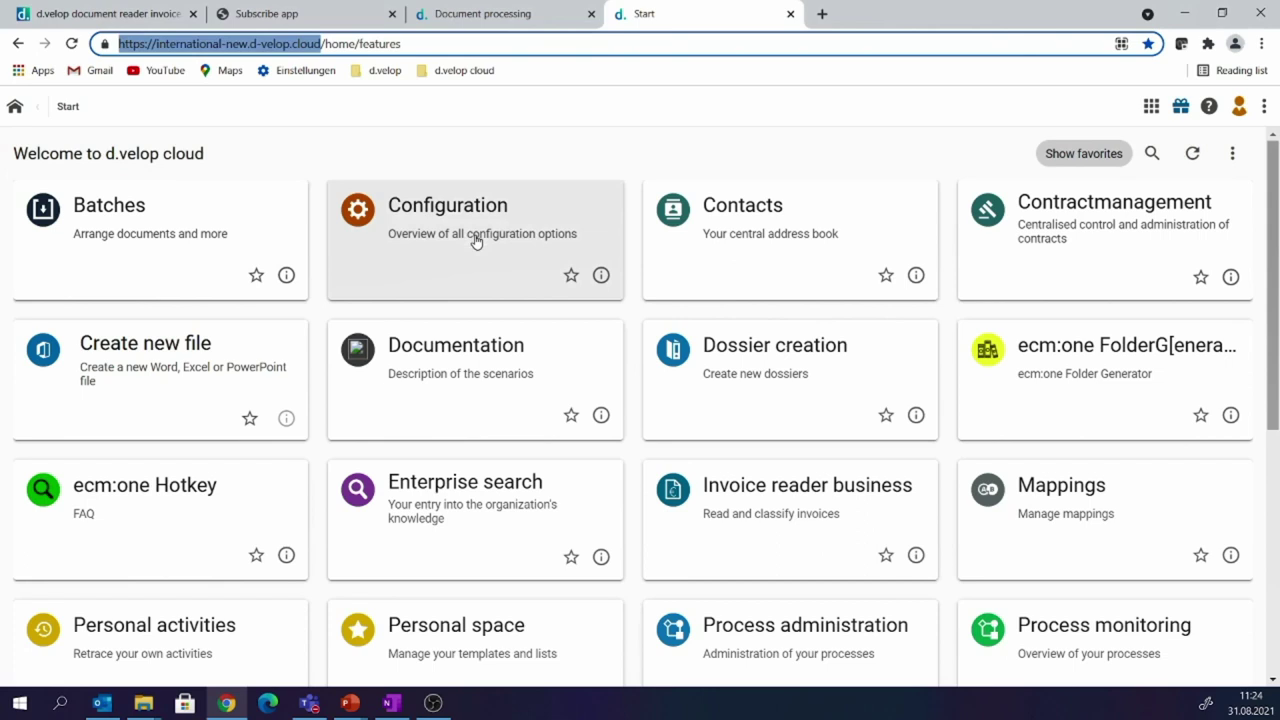
pyautogui.click(476, 242)
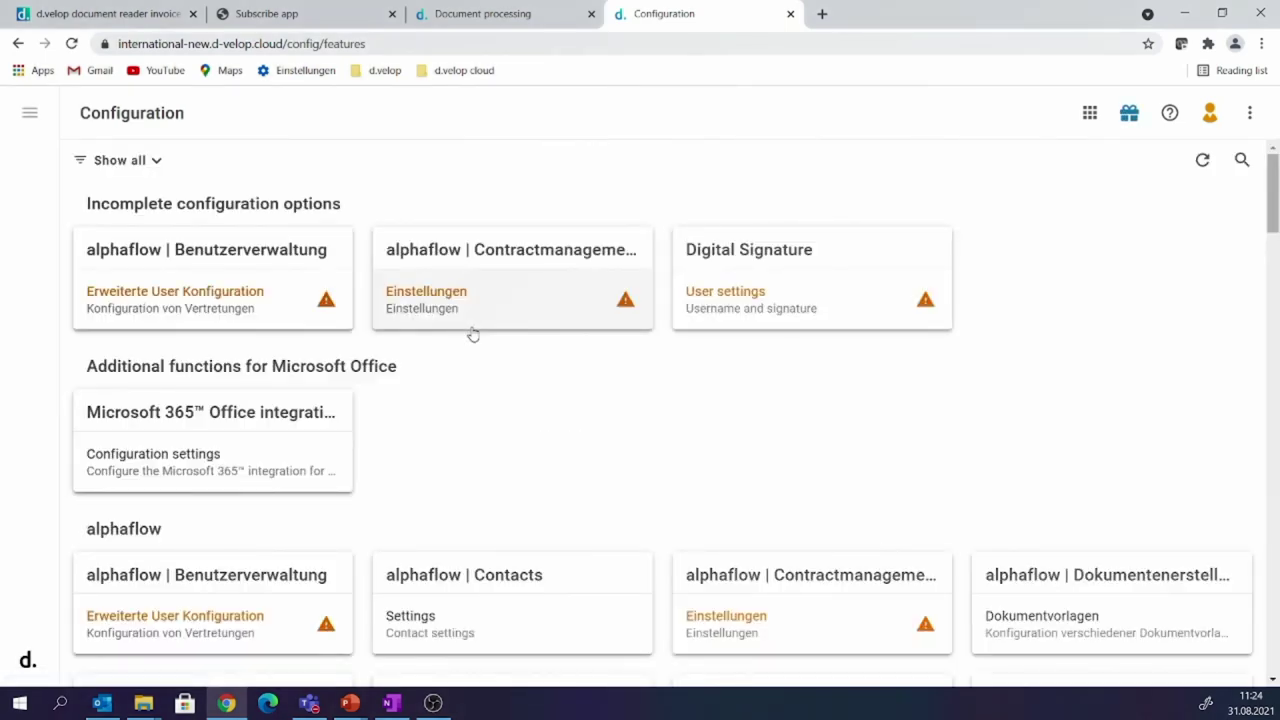
pyautogui.click(131, 162)
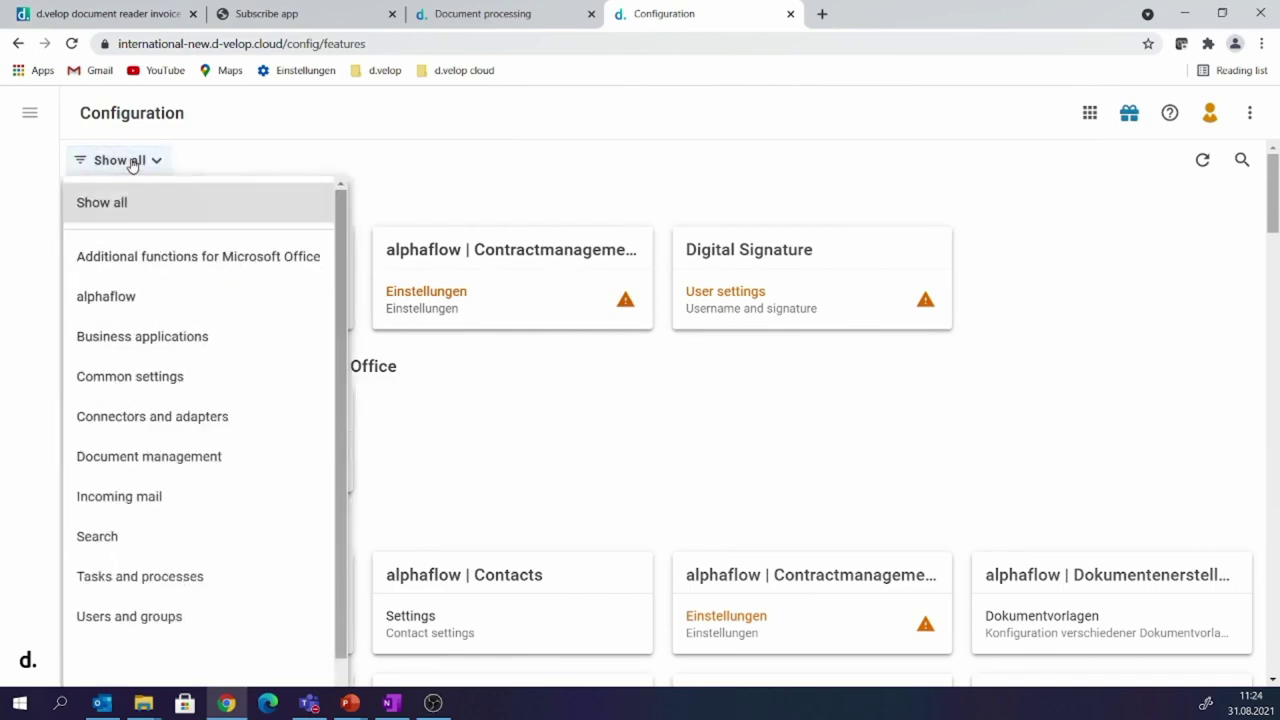
pyautogui.click(115, 460)
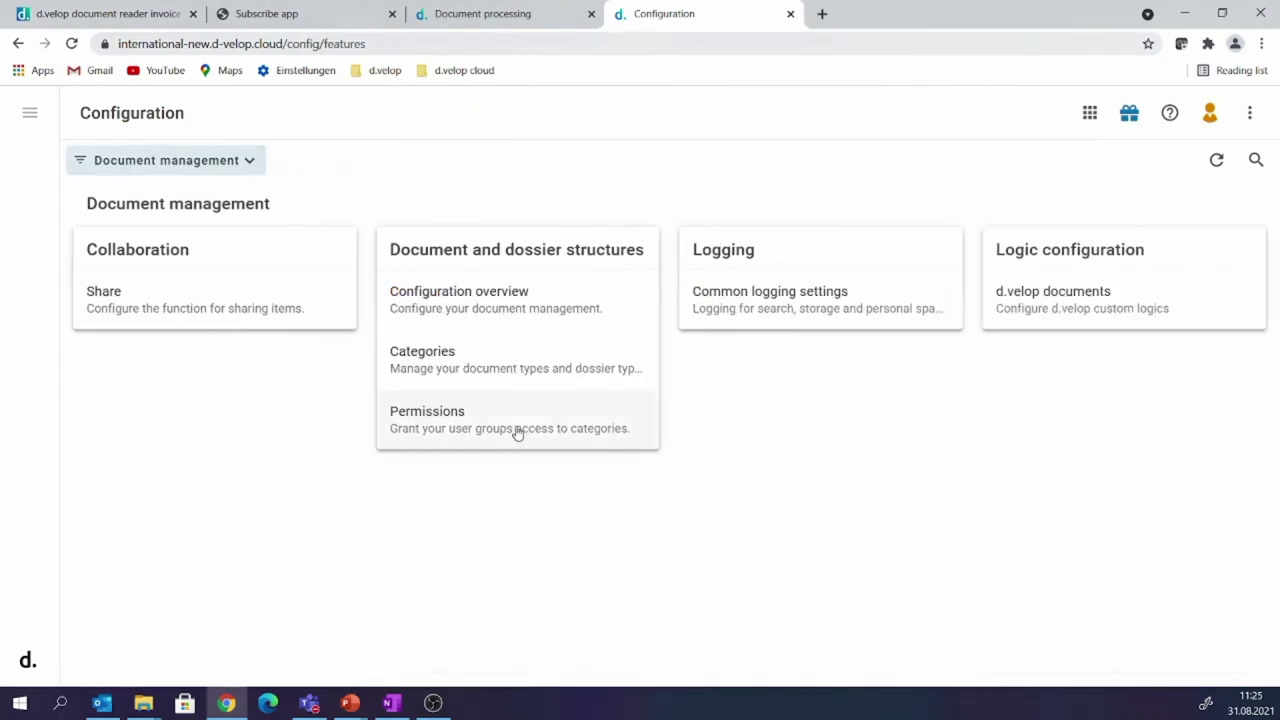
pyautogui.click(459, 302)
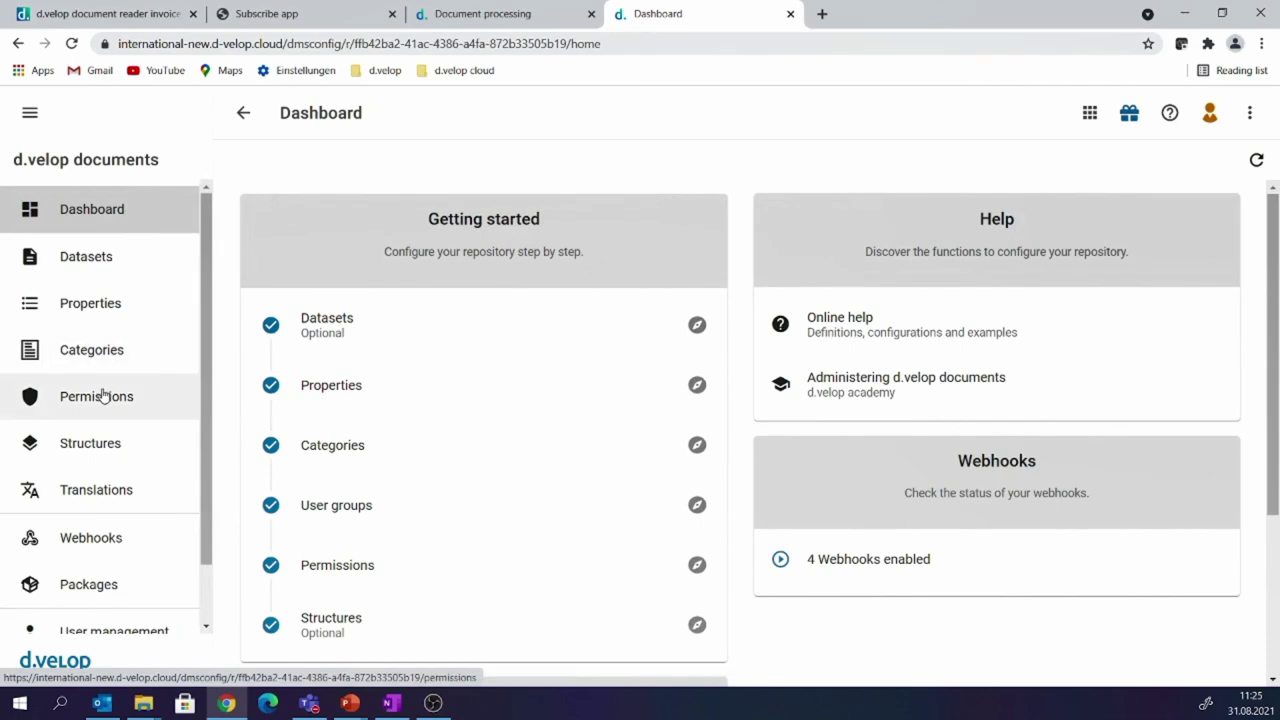
# - Open the structures configuration and examine the dossier hierarchies from the customer and supplier files through to the project file
pyautogui.click(101, 451)
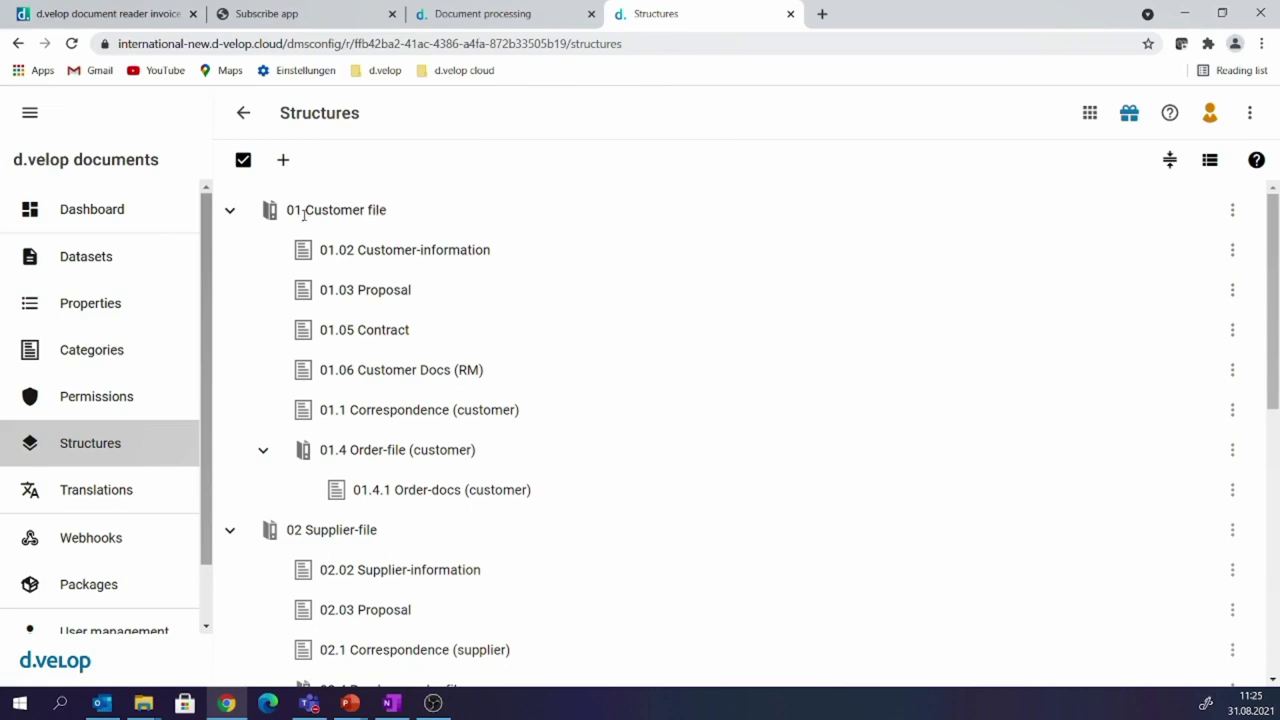
pyautogui.moveTo(307, 210); pyautogui.dragTo(369, 211)
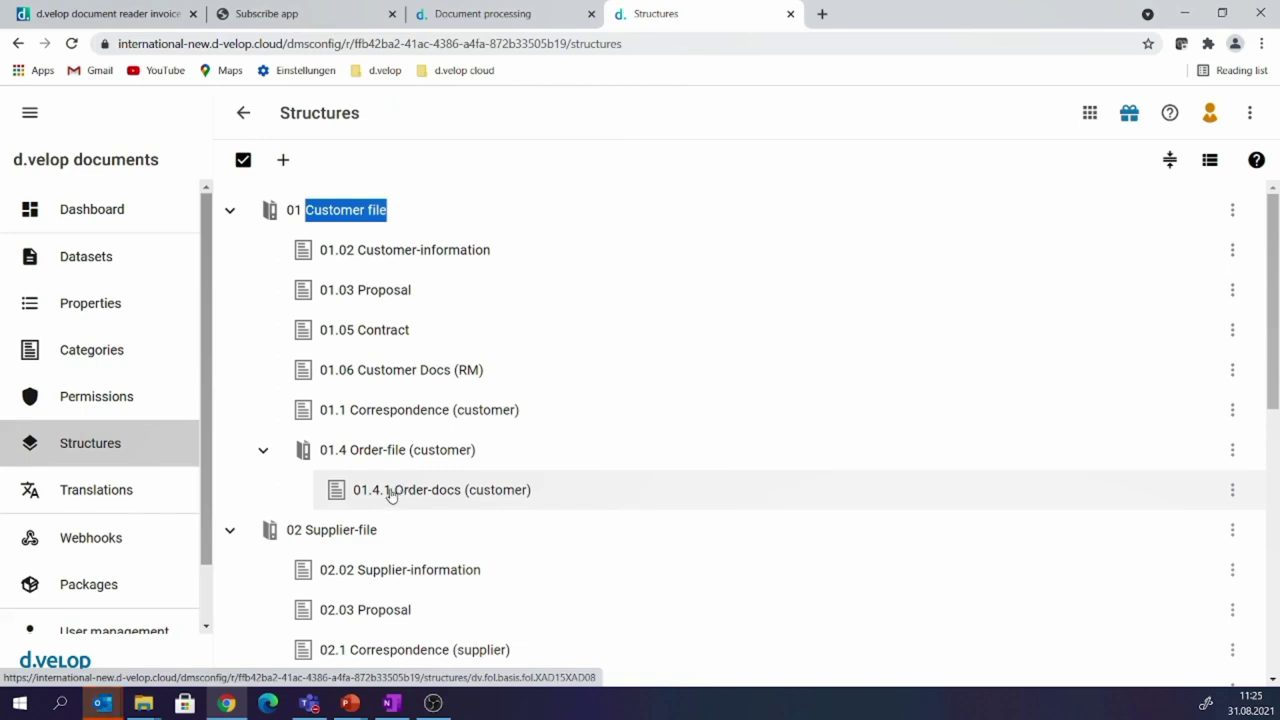
pyautogui.moveTo(293, 530); pyautogui.dragTo(378, 531)
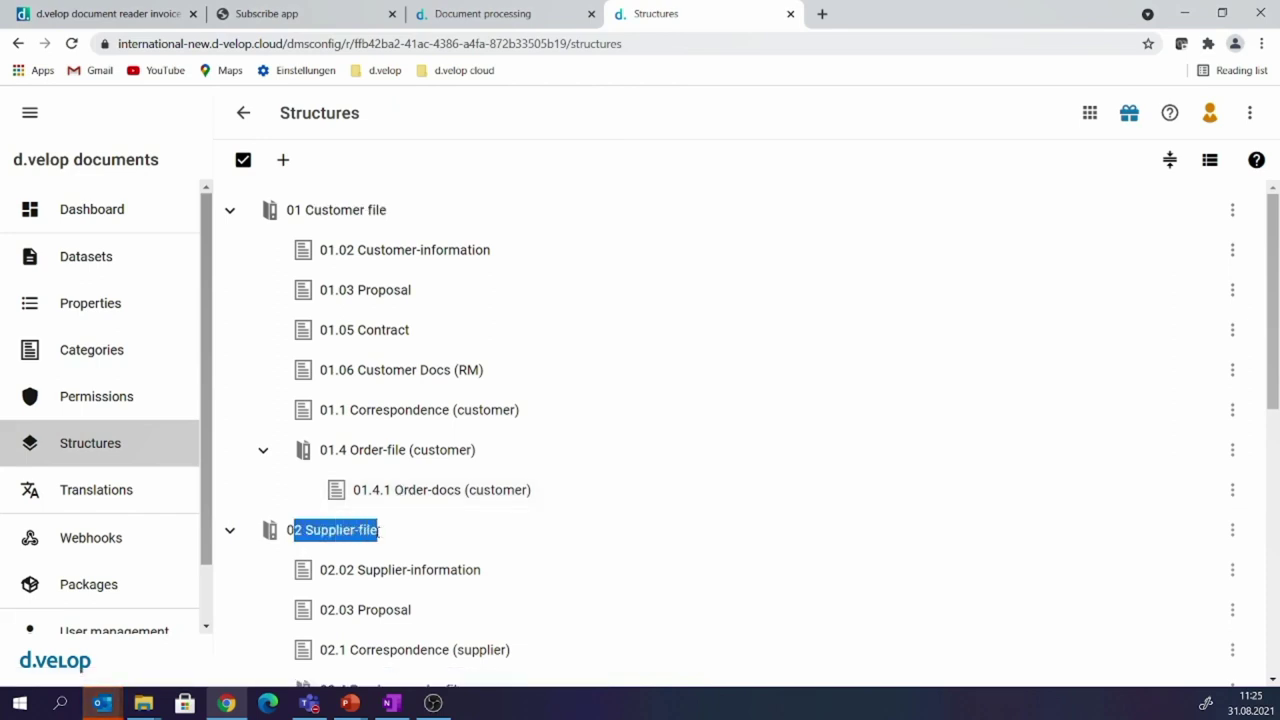
pyautogui.scroll(-2, 397, 494)
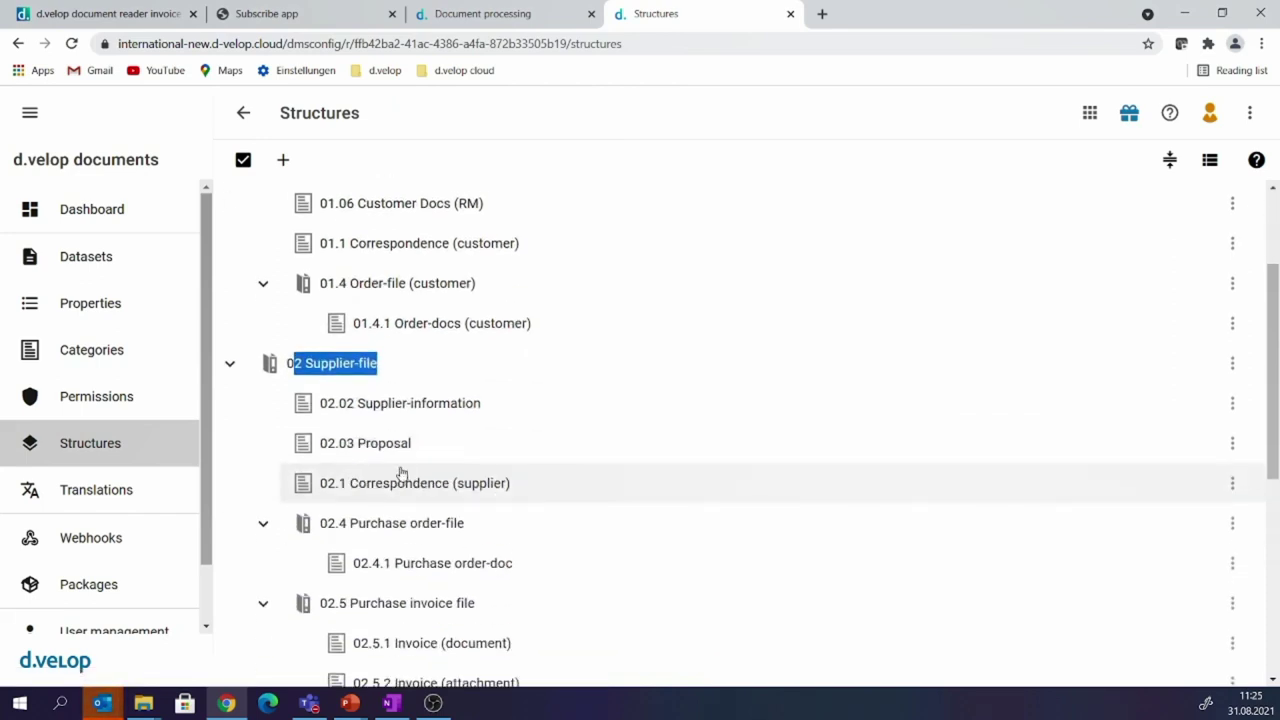
pyautogui.scroll(-1, 400, 472)
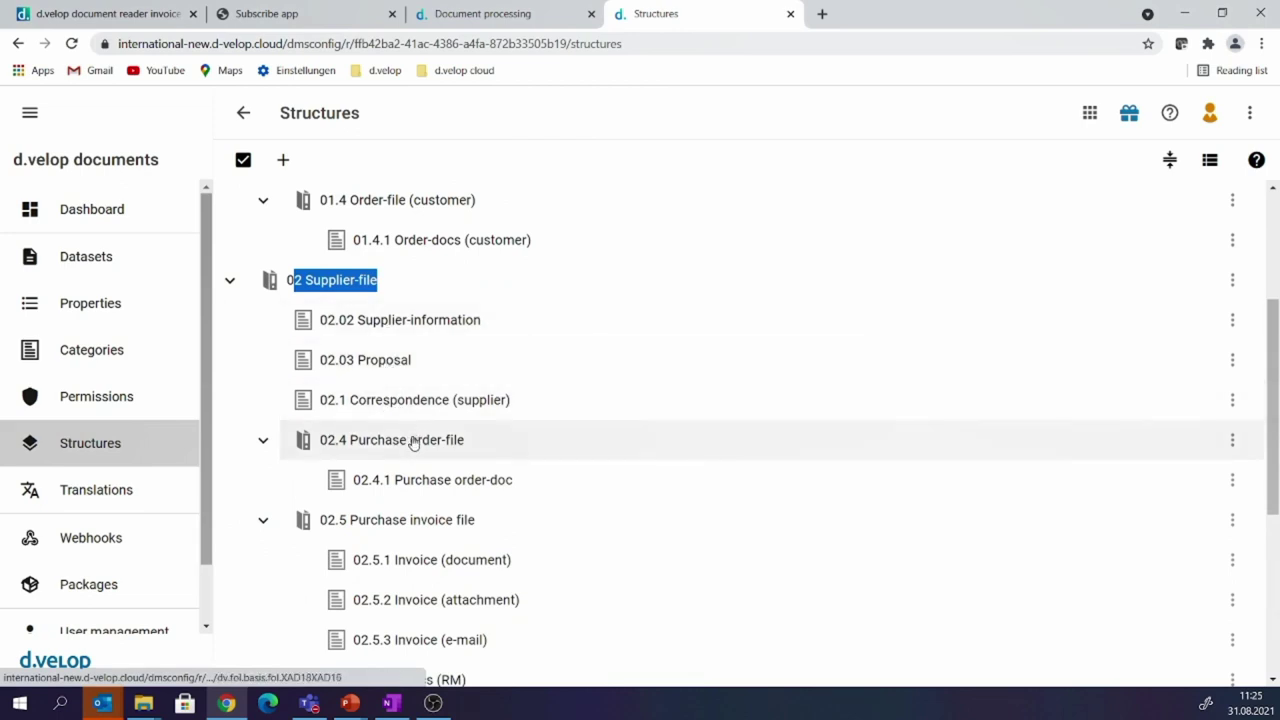
pyautogui.scroll(-3, 427, 450)
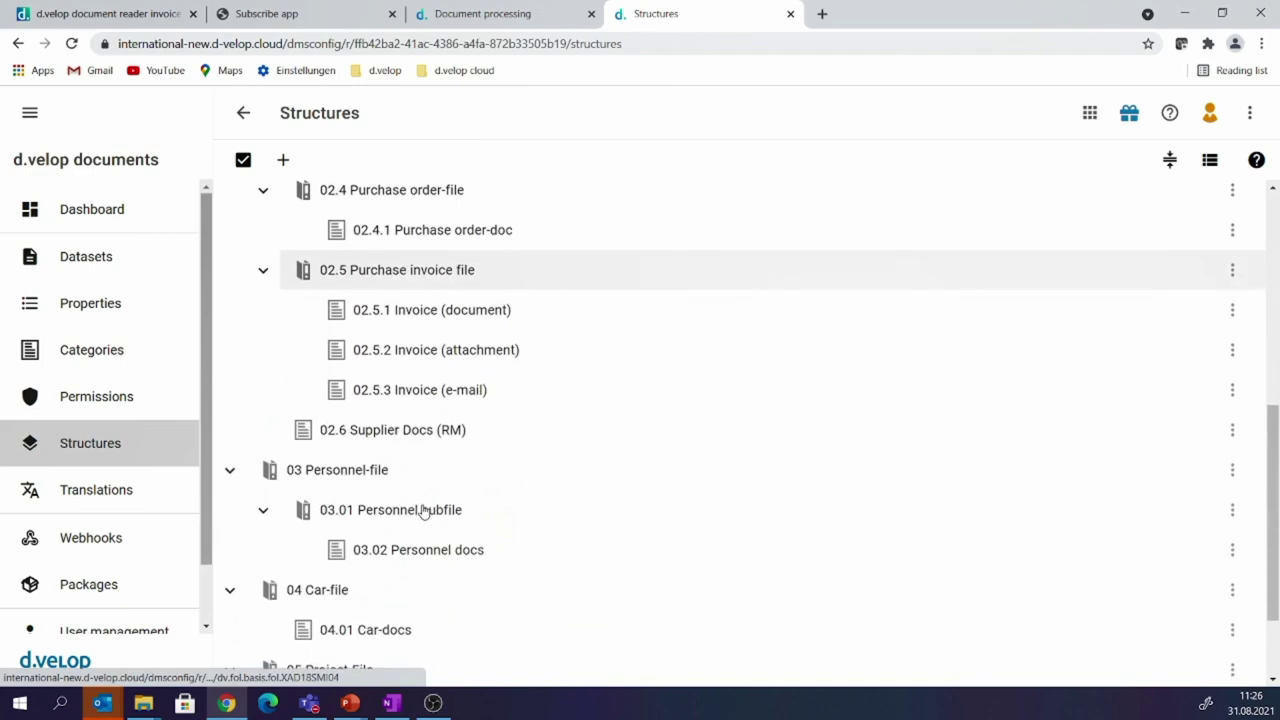
pyautogui.scroll(-2, 360, 470)
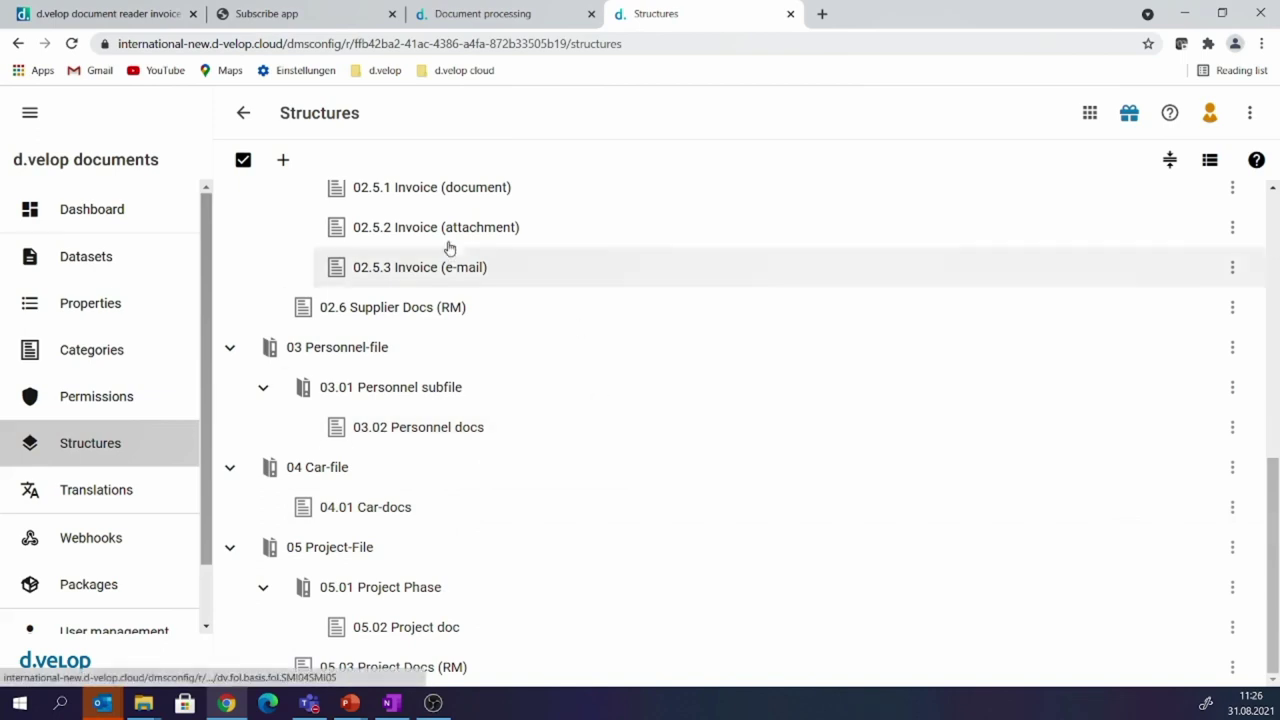
pyautogui.click(1087, 113)
pyautogui.click(887, 158)
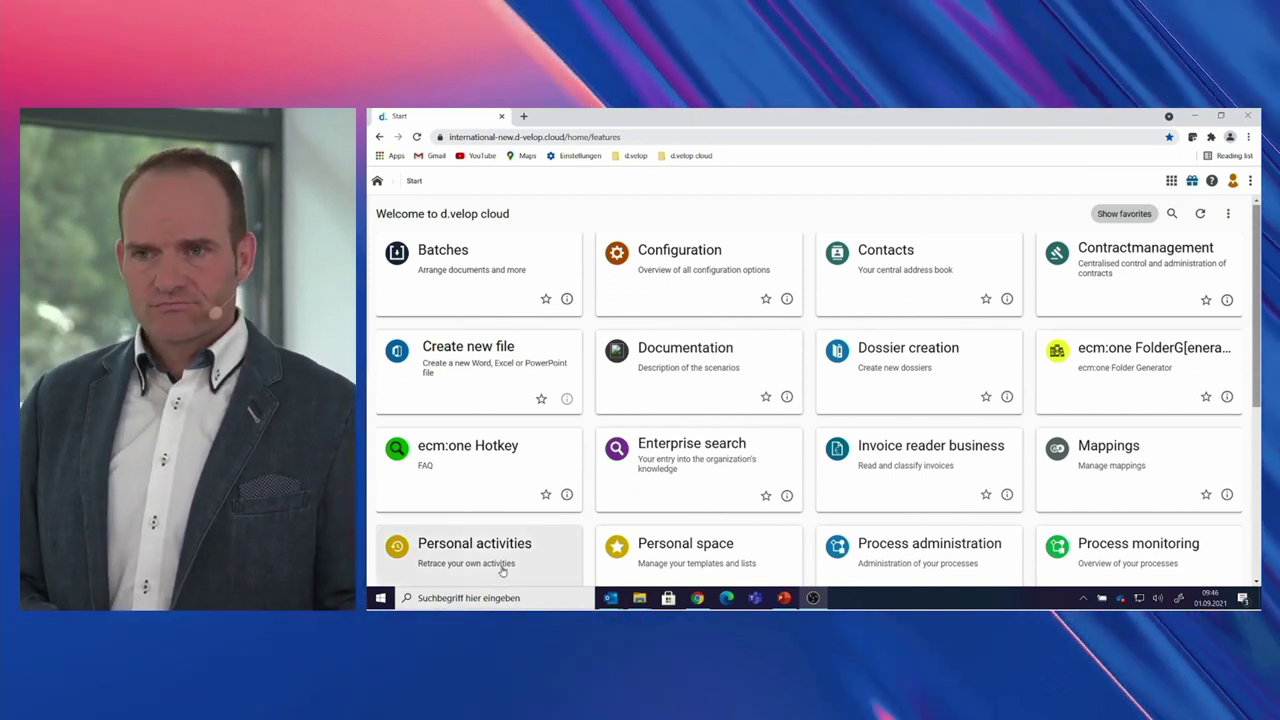
# - Look at the e-mail about the new delivery address and open the d.velop documents search from the cloud's start page
pyautogui.click(666, 551)
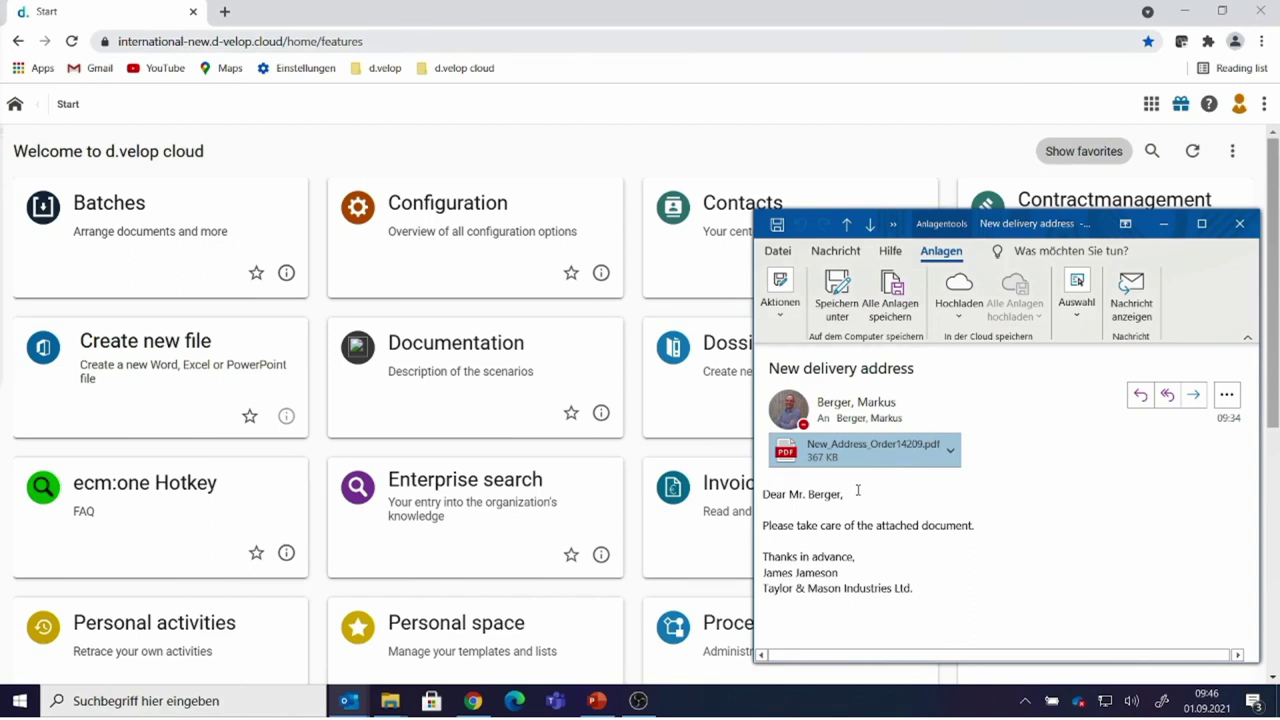
pyautogui.click(631, 454)
pyautogui.scroll(-5, 632, 451)
pyautogui.click(503, 349)
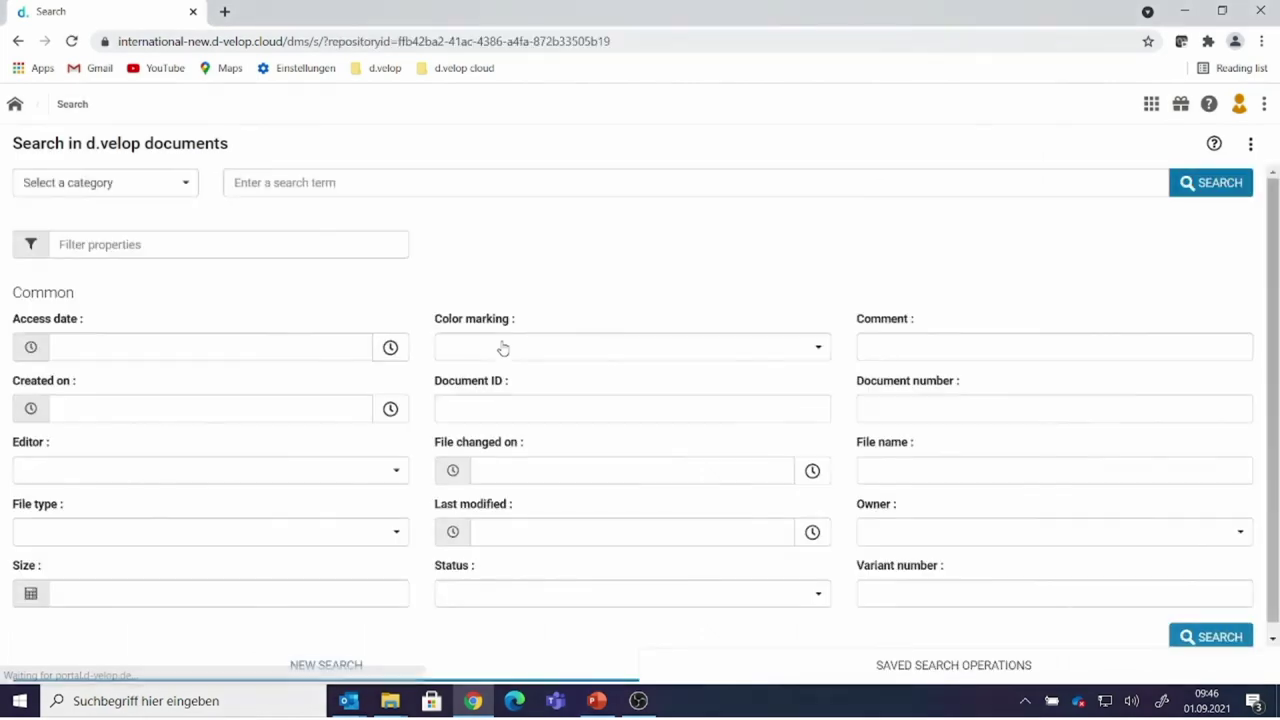
# - Search the 01 Customer file category for Mason & Taylor Industries Ltd as Customer - Name1 and open its dossier beside the results
pyautogui.click(133, 187)
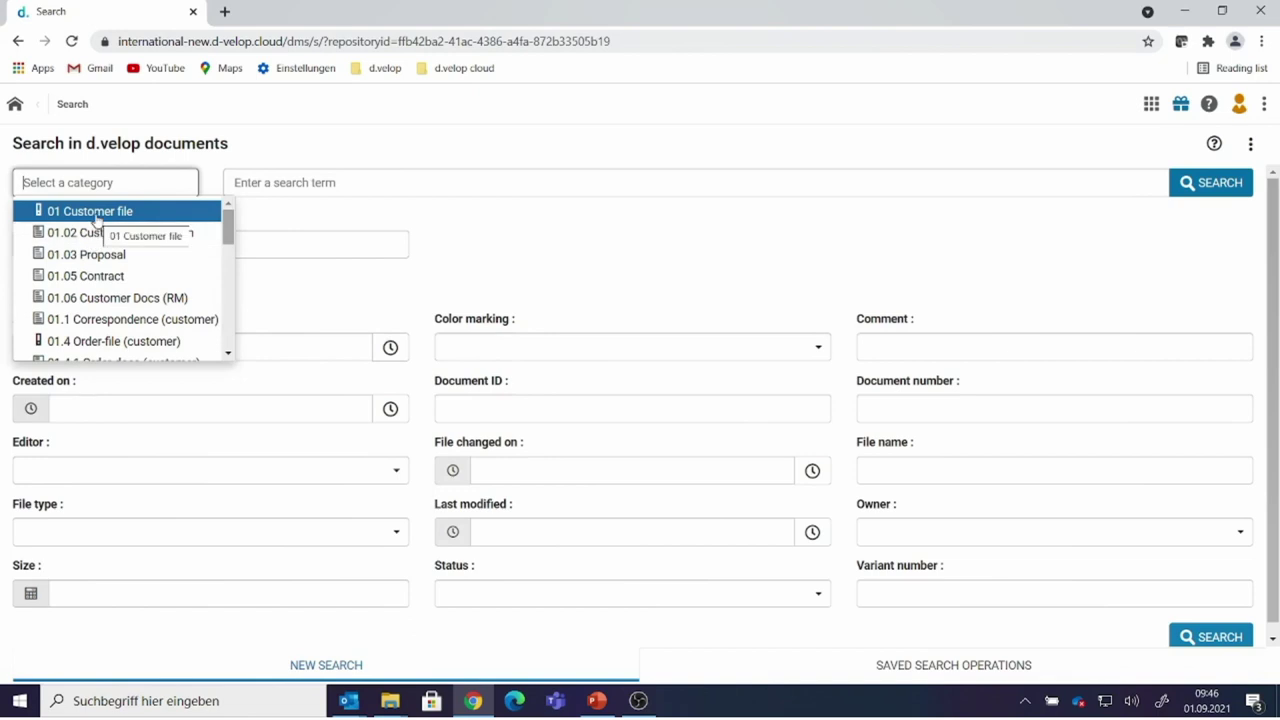
pyautogui.click(97, 214)
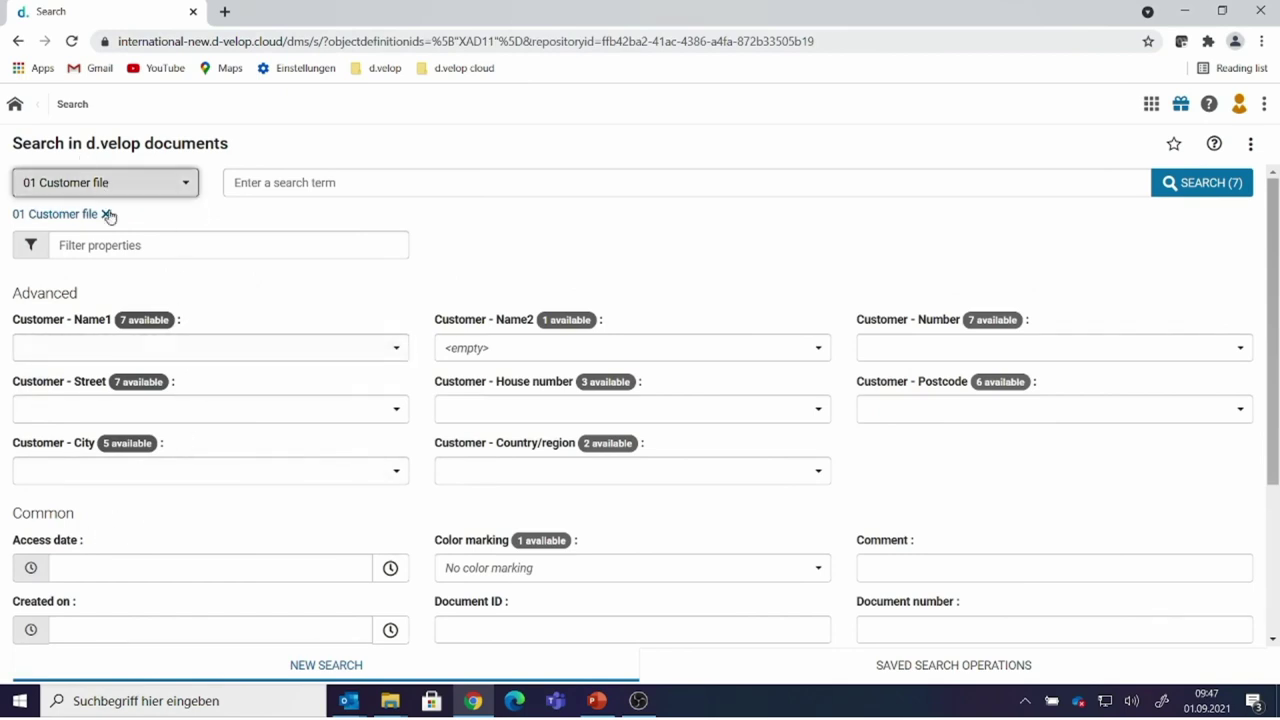
pyautogui.click(145, 353)
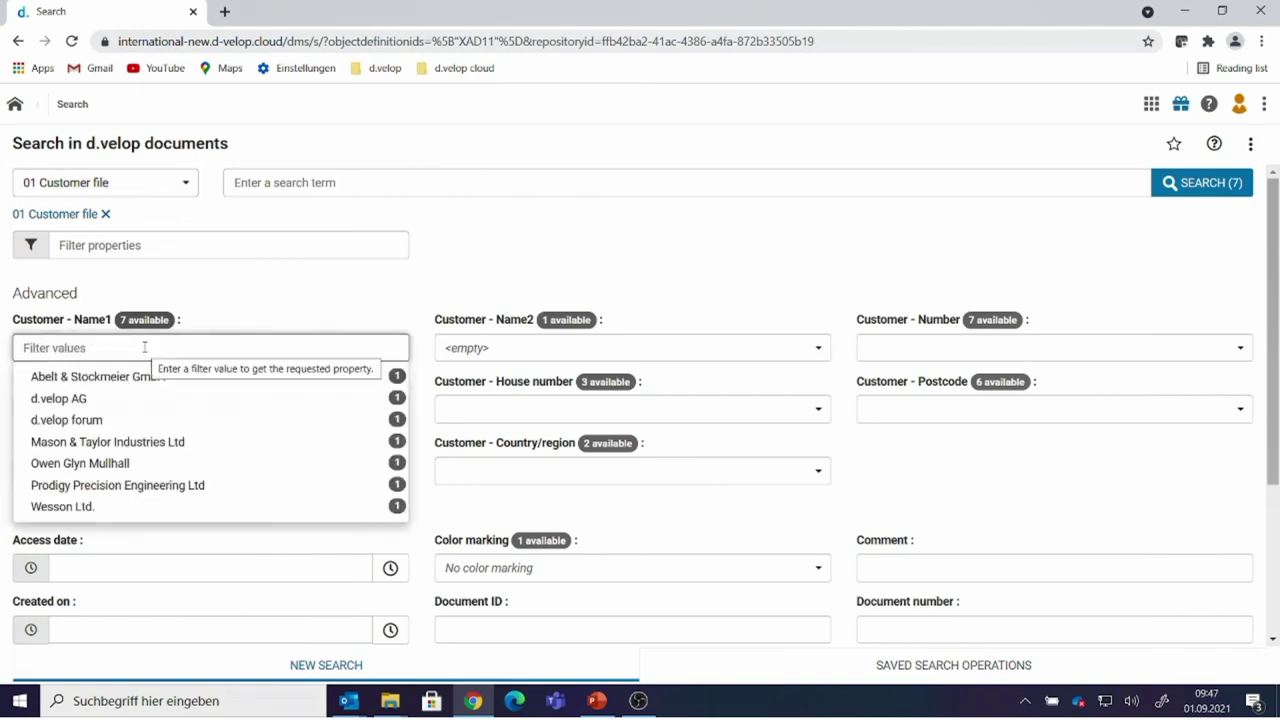
pyautogui.click(105, 450)
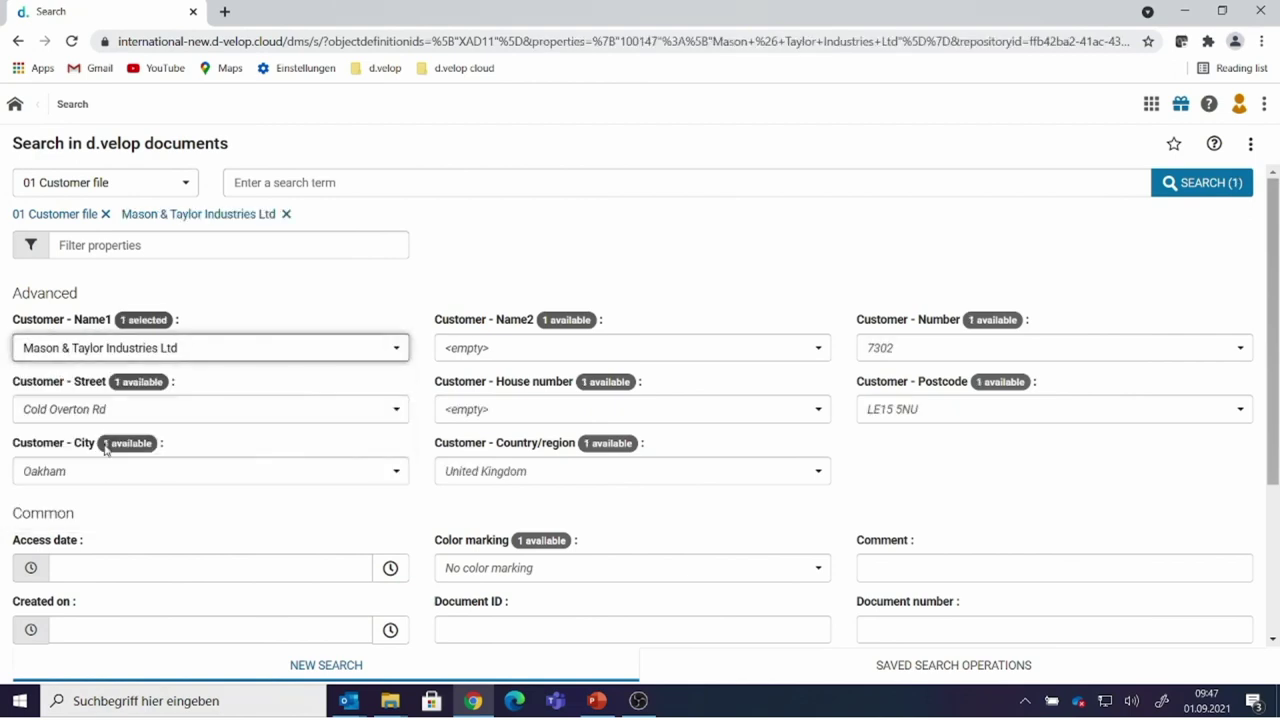
pyautogui.click(1205, 183)
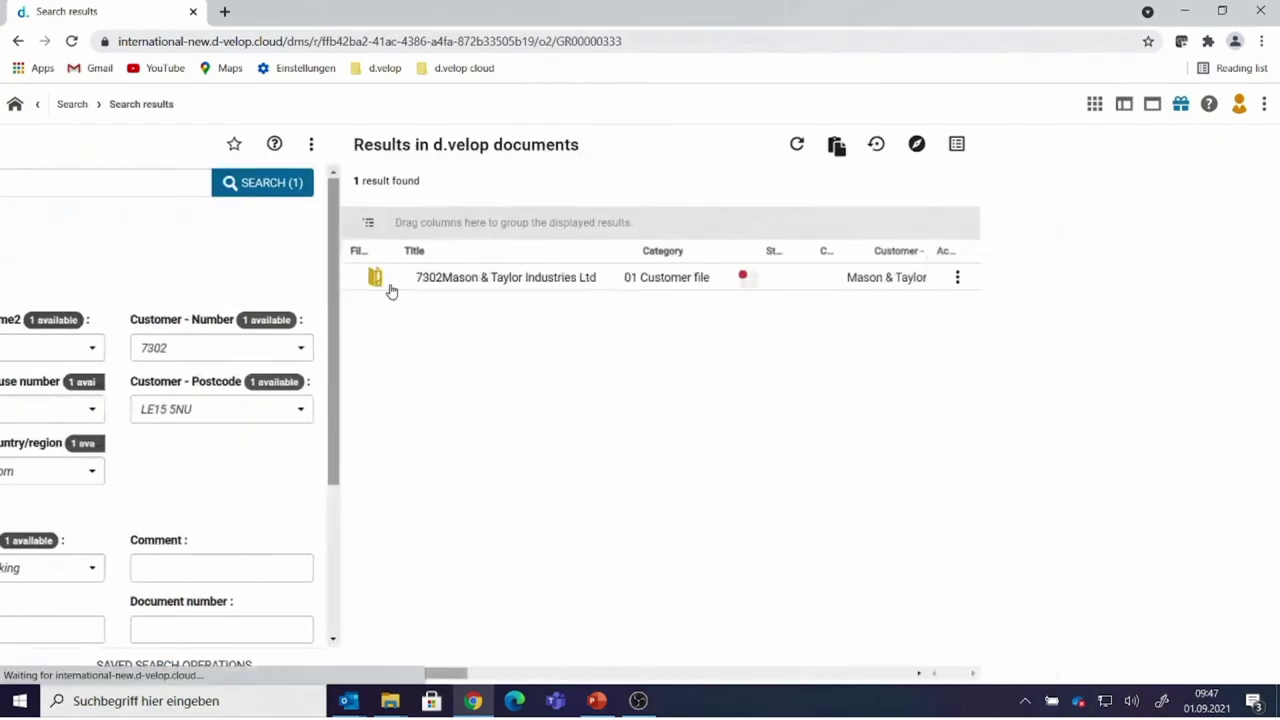
pyautogui.doubleClick(391, 290)
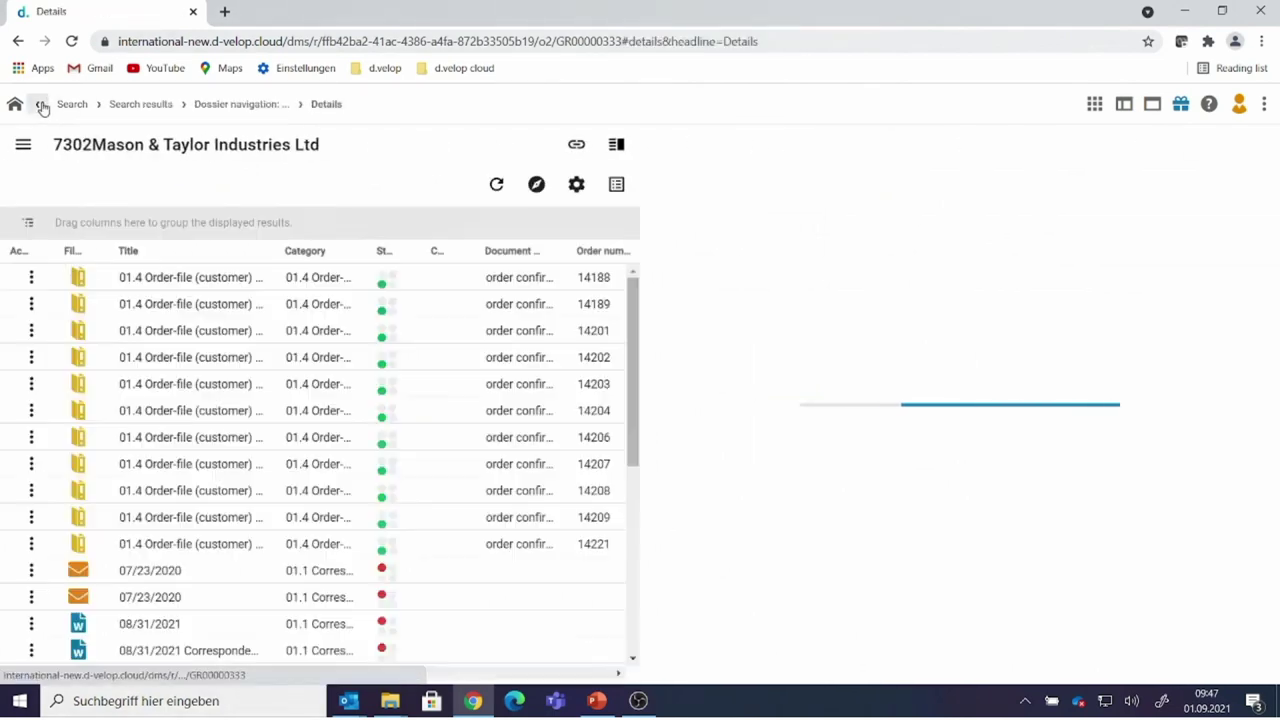
pyautogui.click(41, 105)
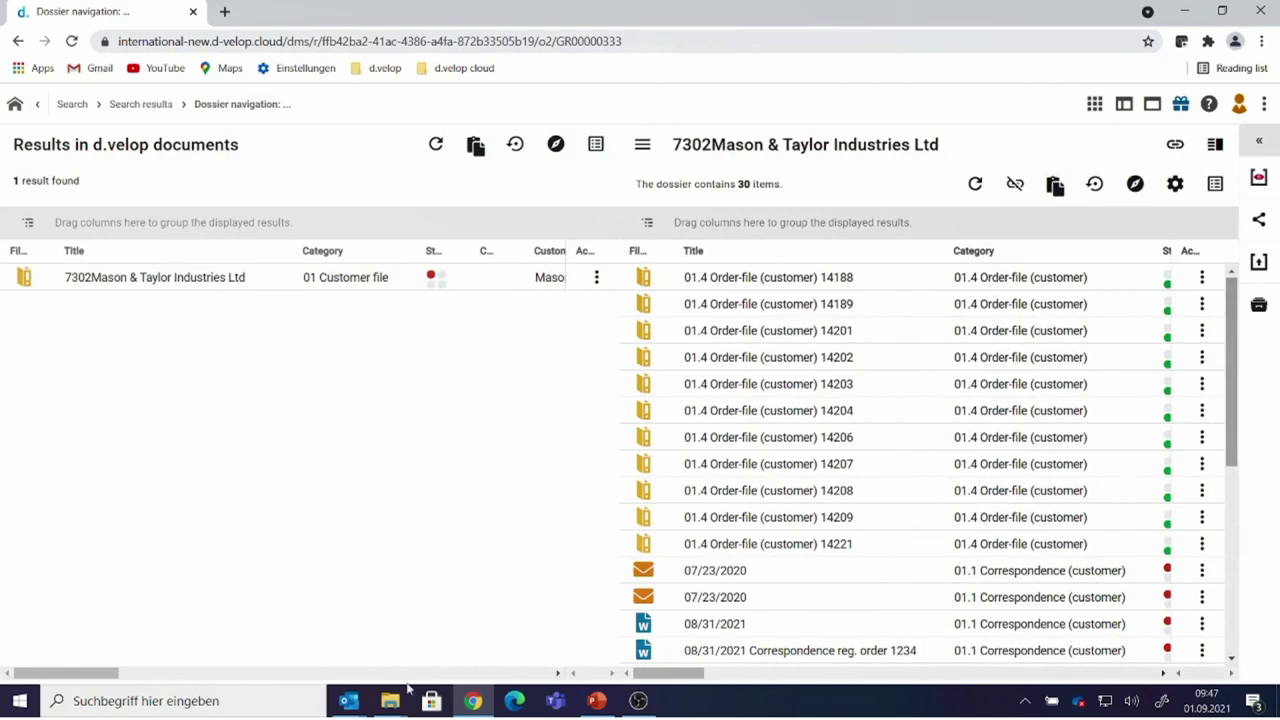
# - Drop the new delivery address e-mail's PDF attachment onto the Mason & Taylor Industries Ltd dossier and choose category 01.1 Correspondence (customer)
pyautogui.moveTo(348, 700)
pyautogui.click(455, 635)
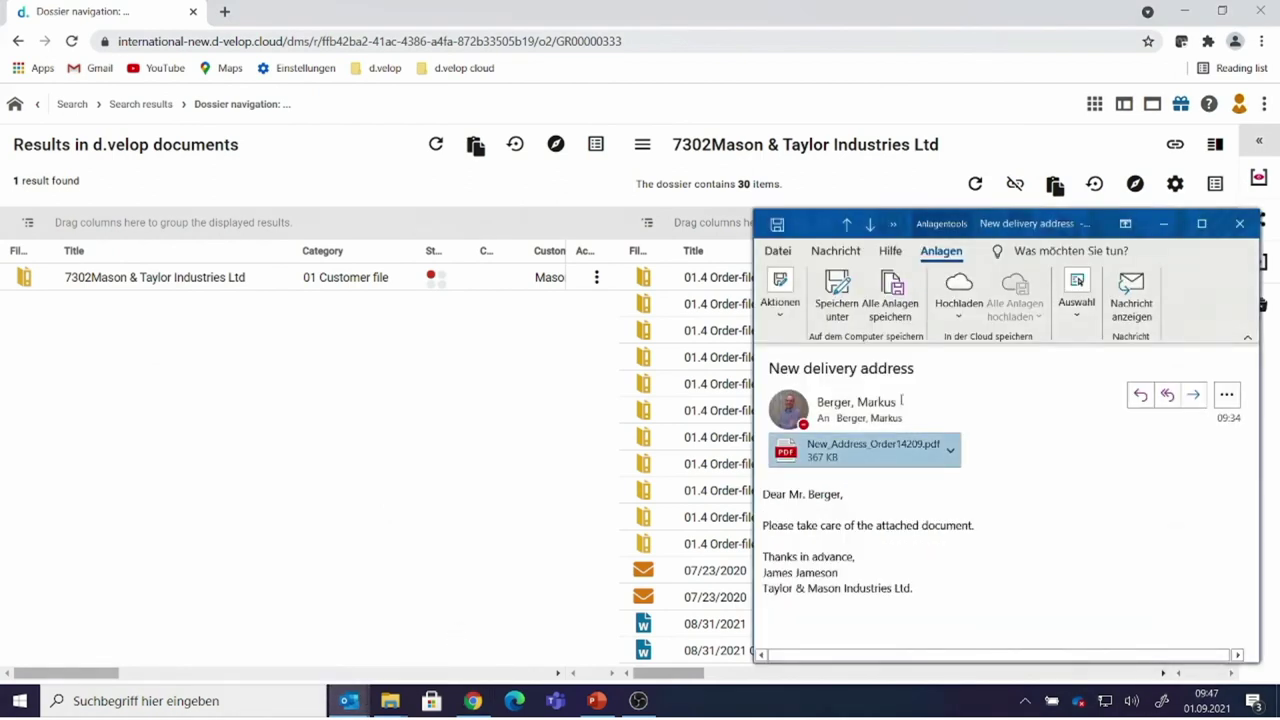
pyautogui.moveTo(875, 458); pyautogui.dragTo(230, 282)
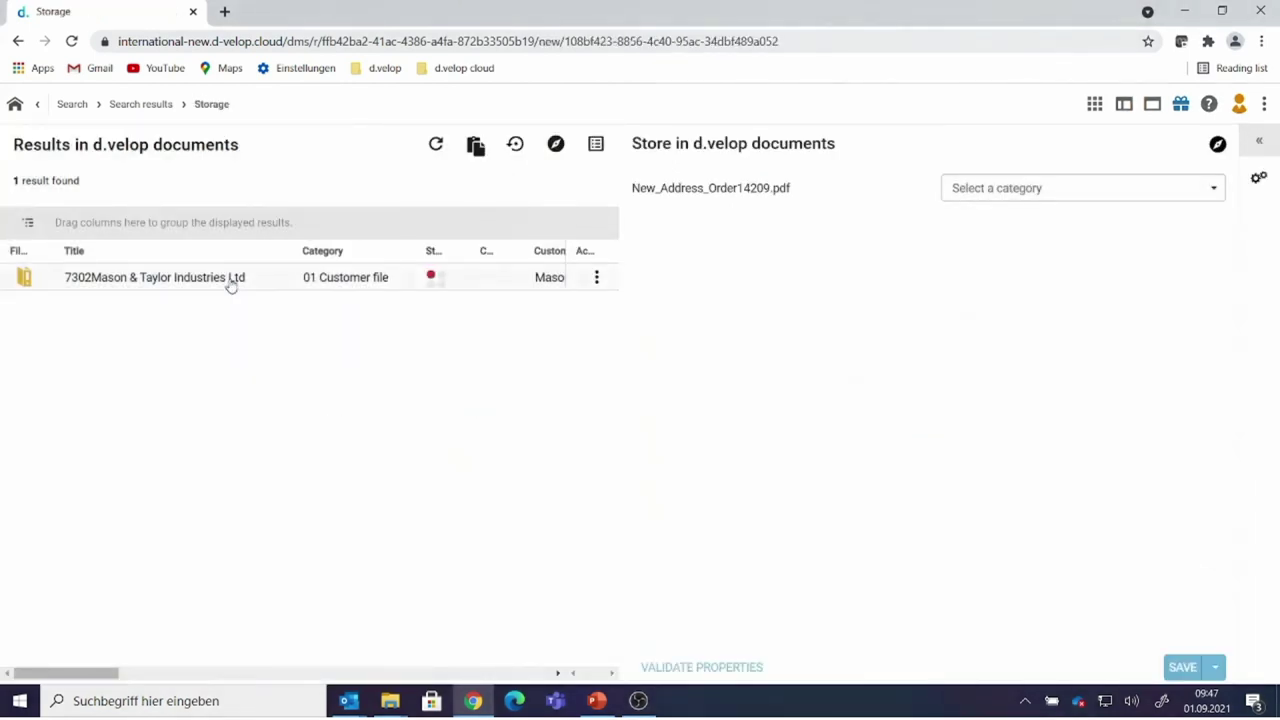
pyautogui.click(988, 191)
pyautogui.click(1003, 217)
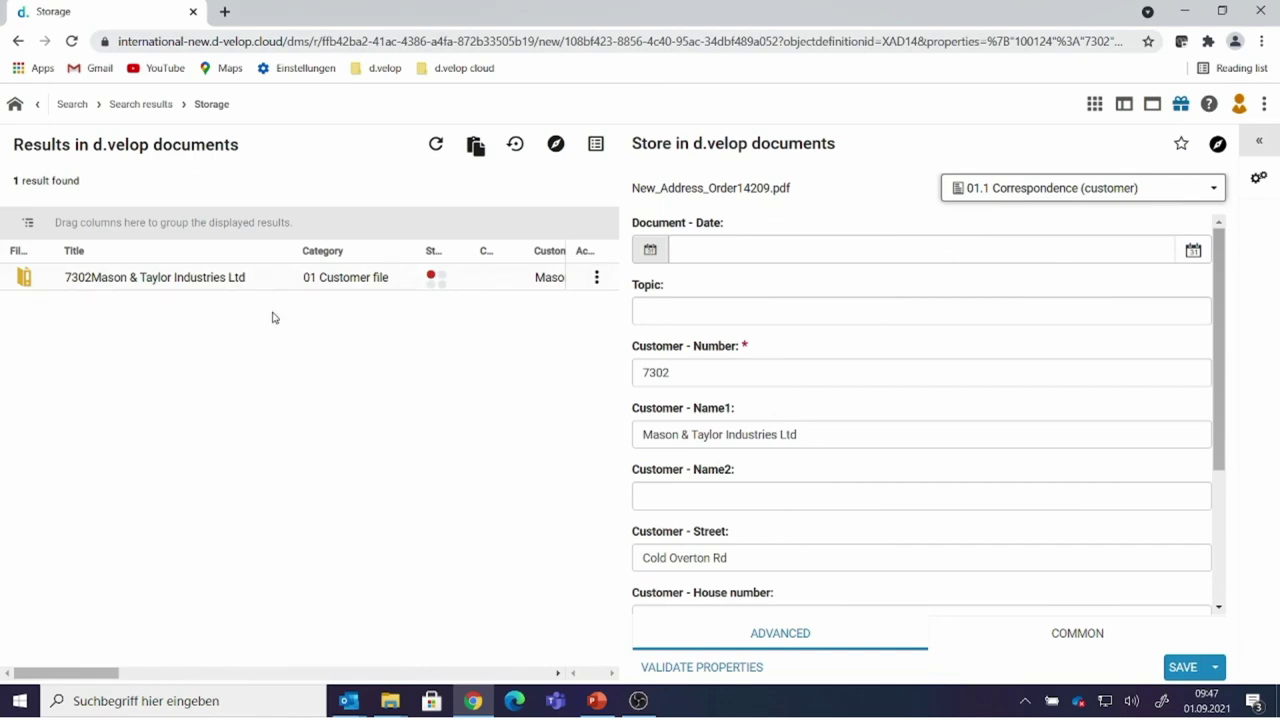
# - Check the inherited customer number and name of the new correspondence document and save it
pyautogui.doubleClick(687, 375)
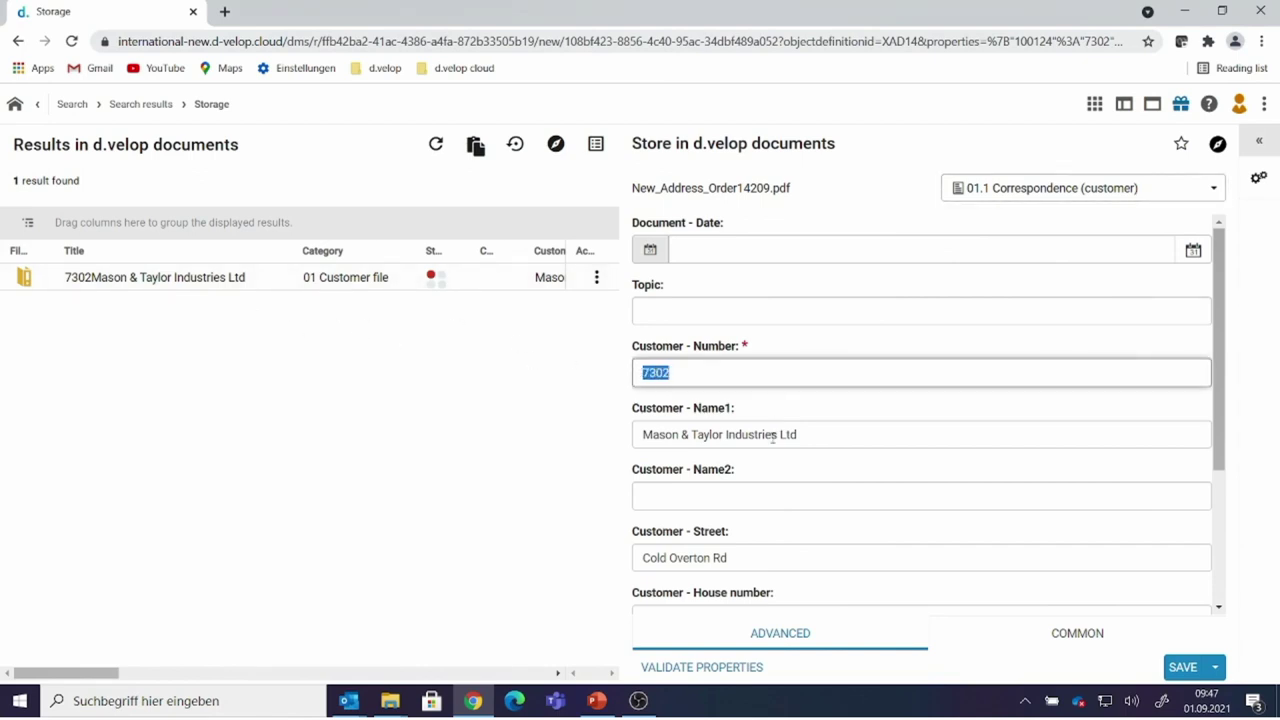
pyautogui.press('Tab')
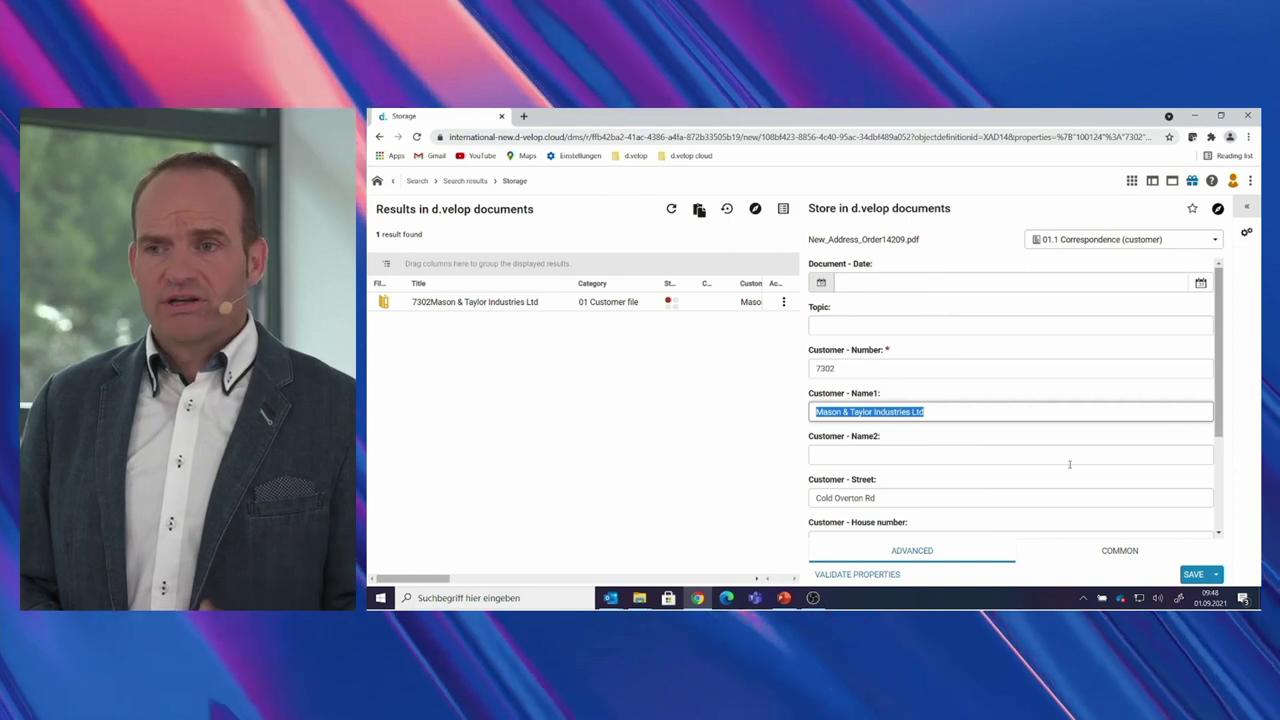
pyautogui.click(1190, 573)
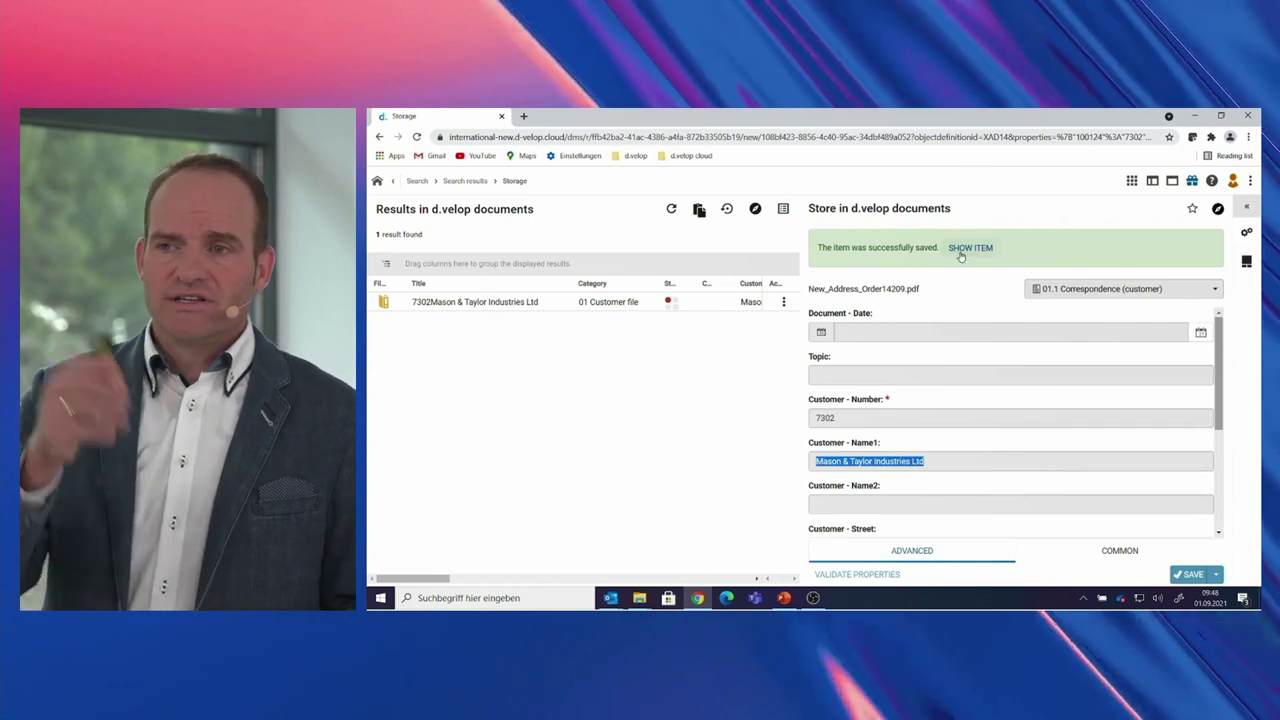
# - Show the stored item and read through the delivery address letter in its preview
pyautogui.click(963, 250)
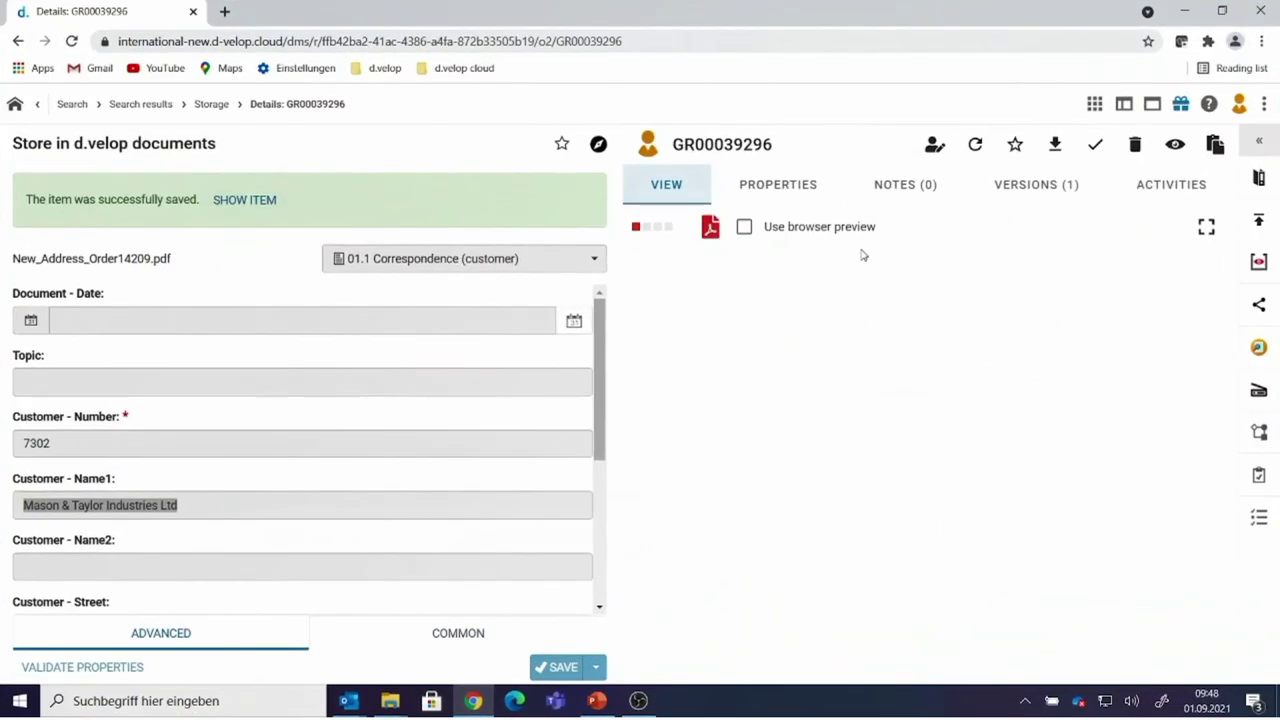
pyautogui.scroll(-5, 929, 437)
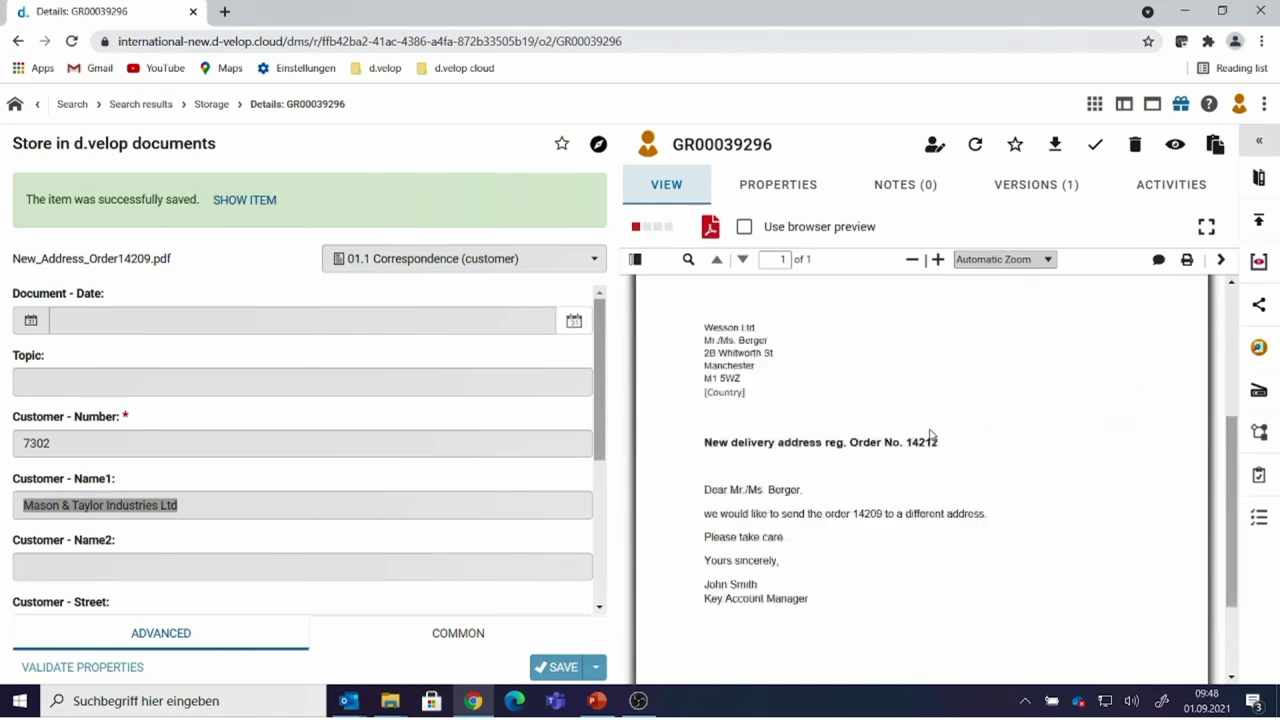
pyautogui.scroll(5, 929, 437)
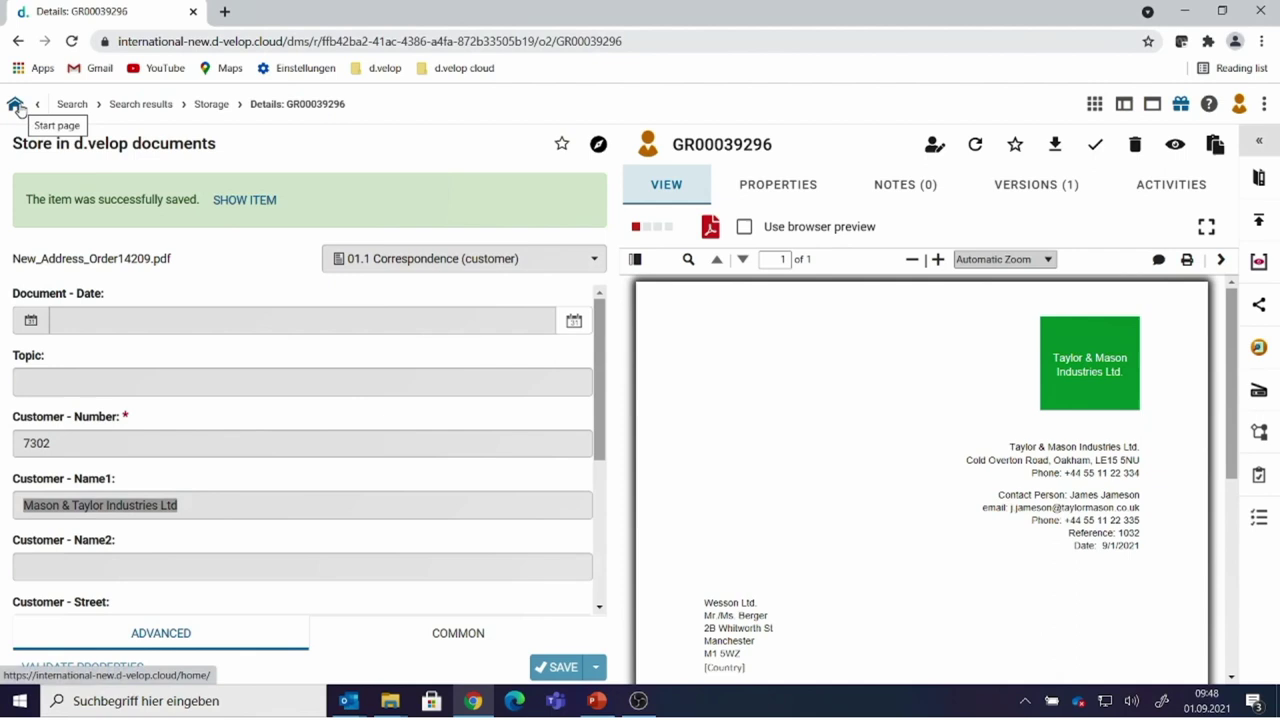
# - Return to the start page, open Batches, and create a new batch containing the order complaint letter
pyautogui.click(16, 106)
pyautogui.click(16, 106)
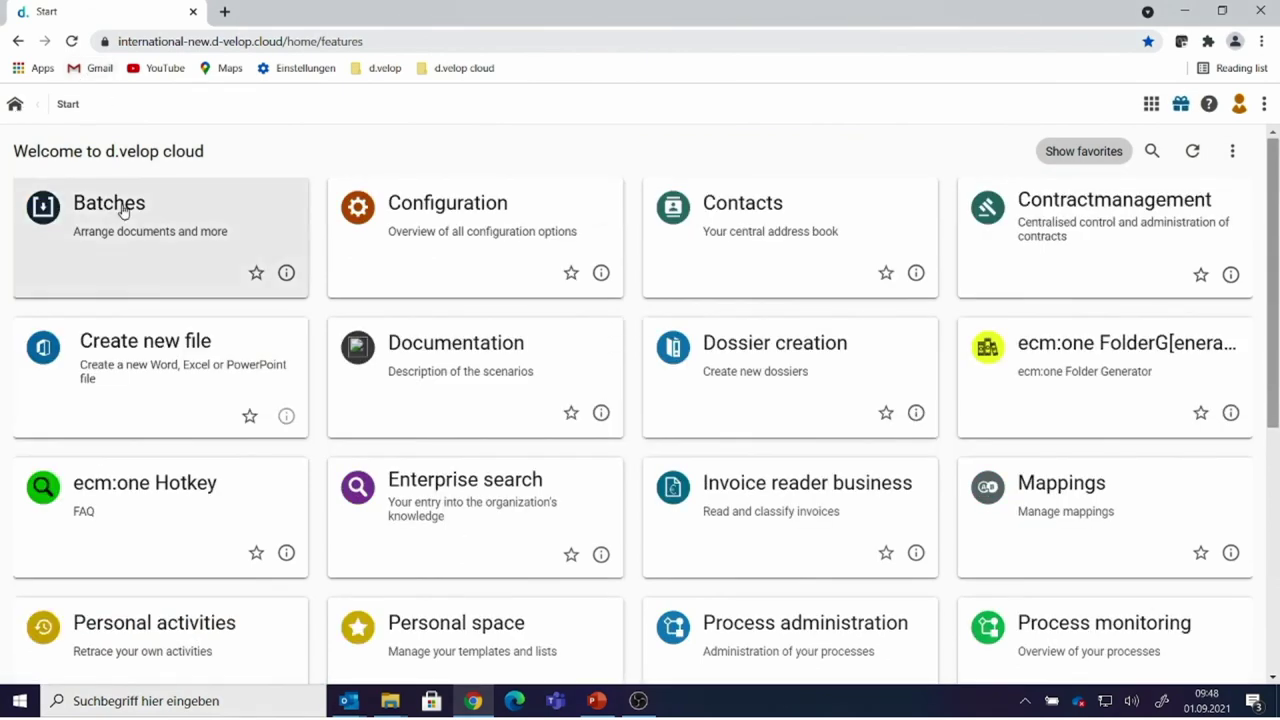
pyautogui.click(124, 224)
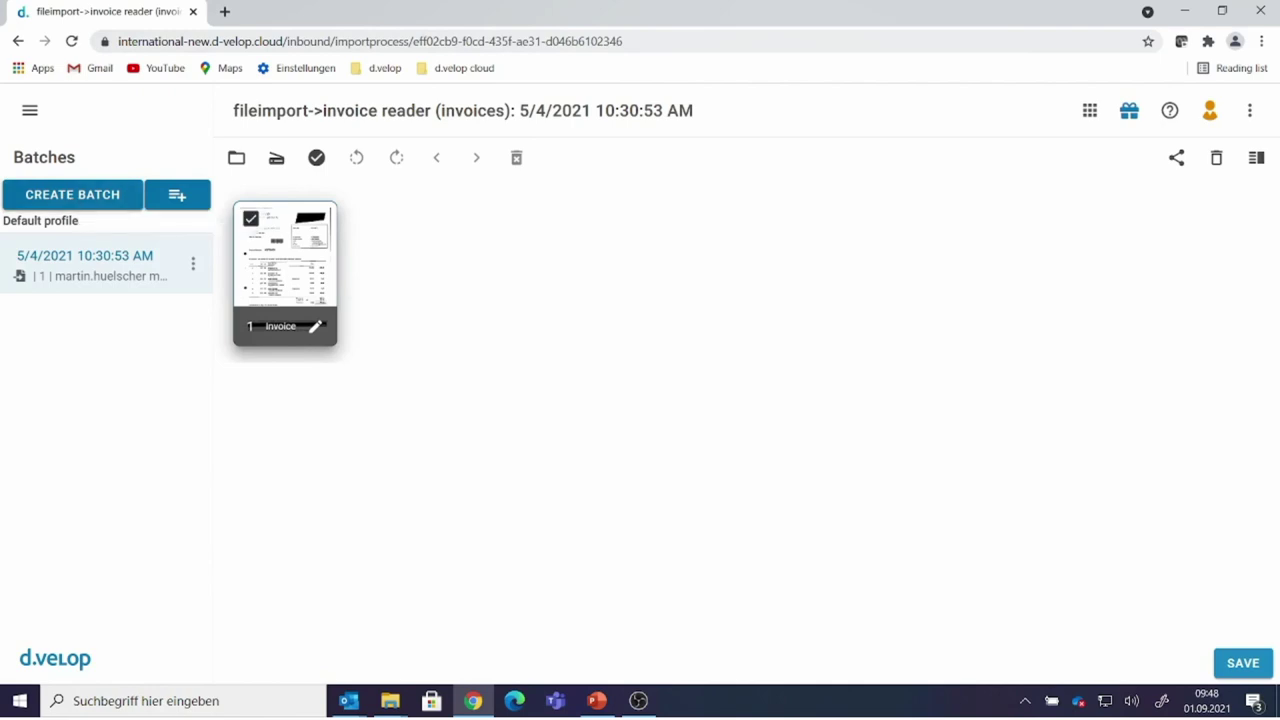
pyautogui.click(83, 195)
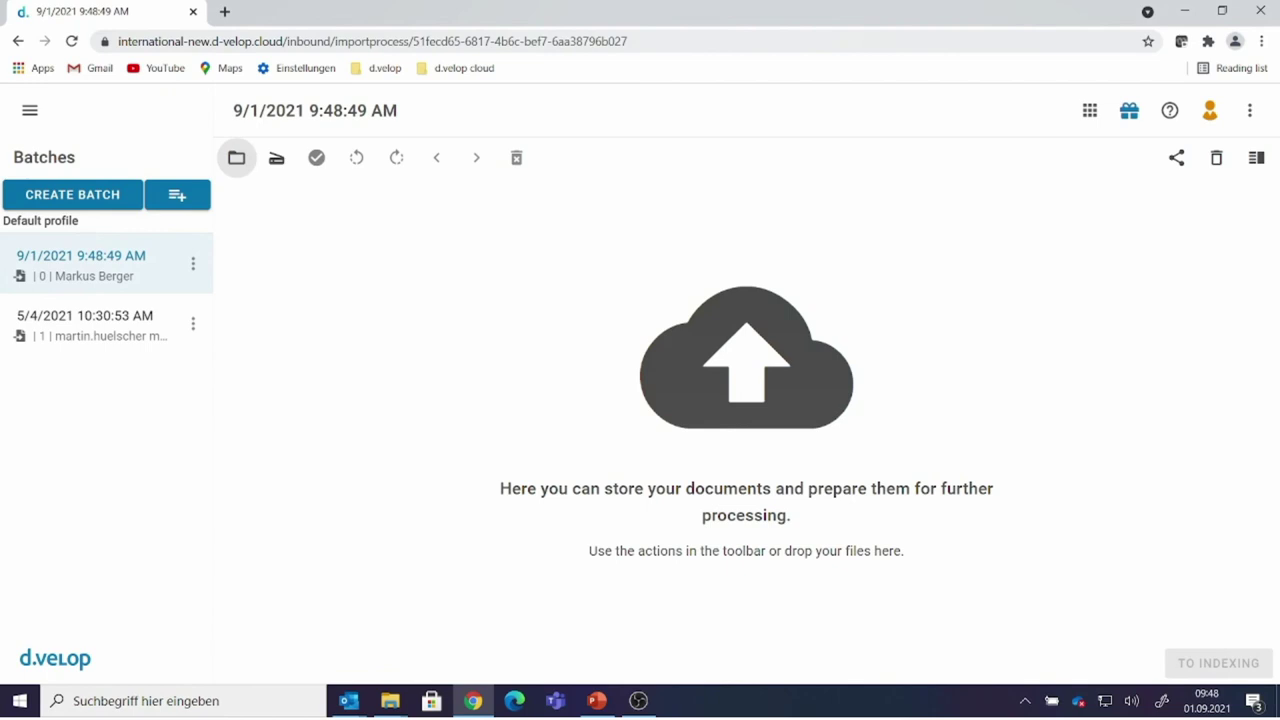
pyautogui.moveTo(1279, 360); pyautogui.dragTo(776, 371)
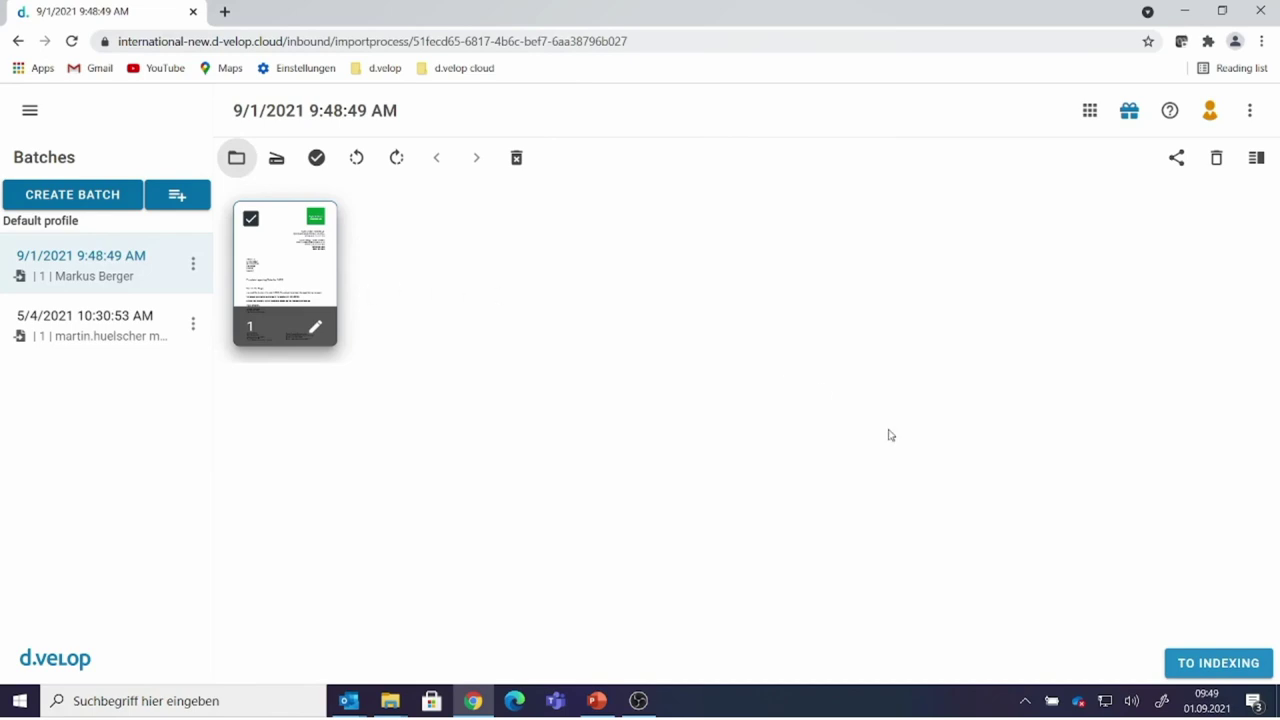
# - Send the batch to indexing and check the order number in the complaint letter's subject line
pyautogui.click(1218, 664)
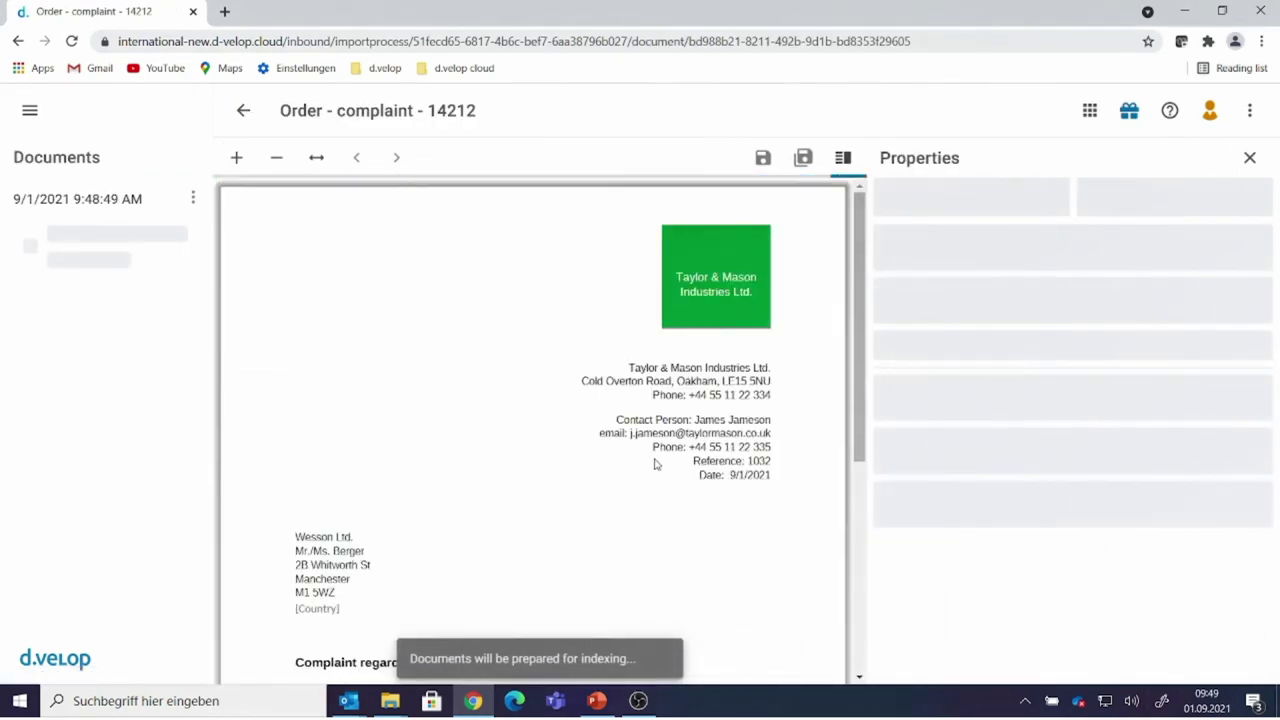
pyautogui.scroll(-4, 655, 463)
pyautogui.scroll(1, 530, 373)
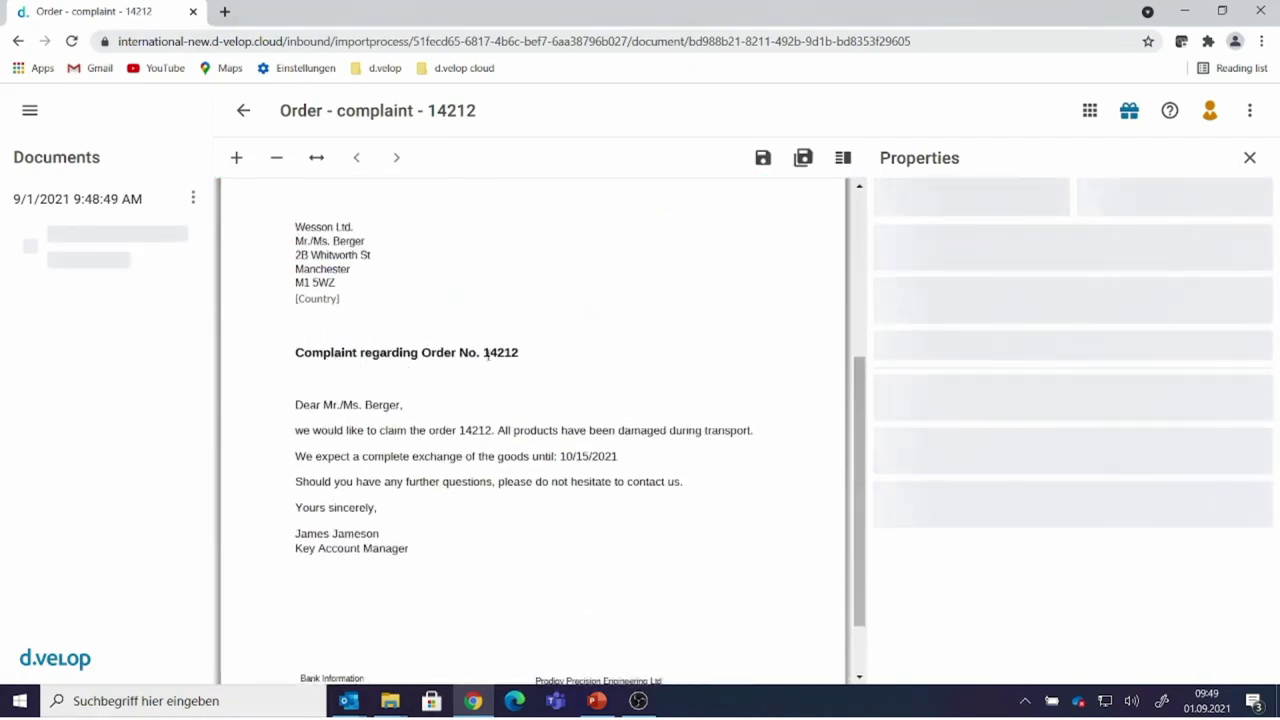
pyautogui.moveTo(484, 354); pyautogui.dragTo(521, 359)
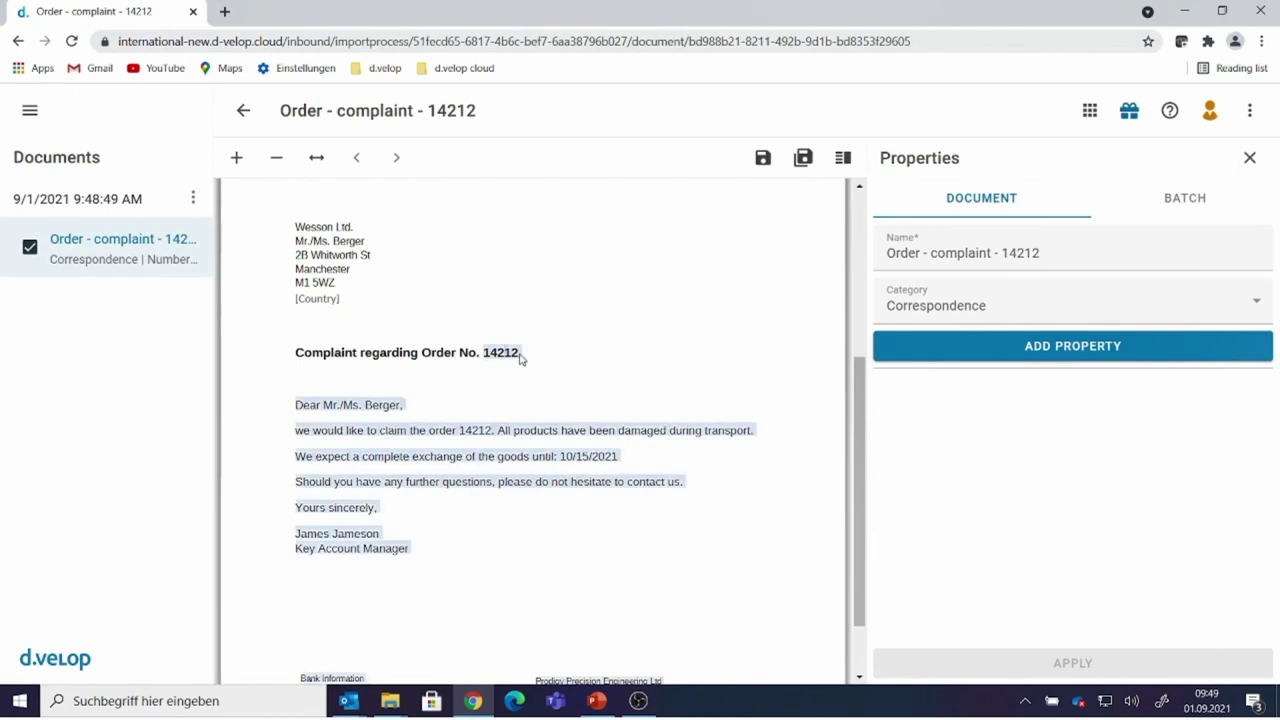
# - Save the complaint letter to the document management as customer correspondence, entering the customer number, and close the save confirmation
pyautogui.click(763, 157)
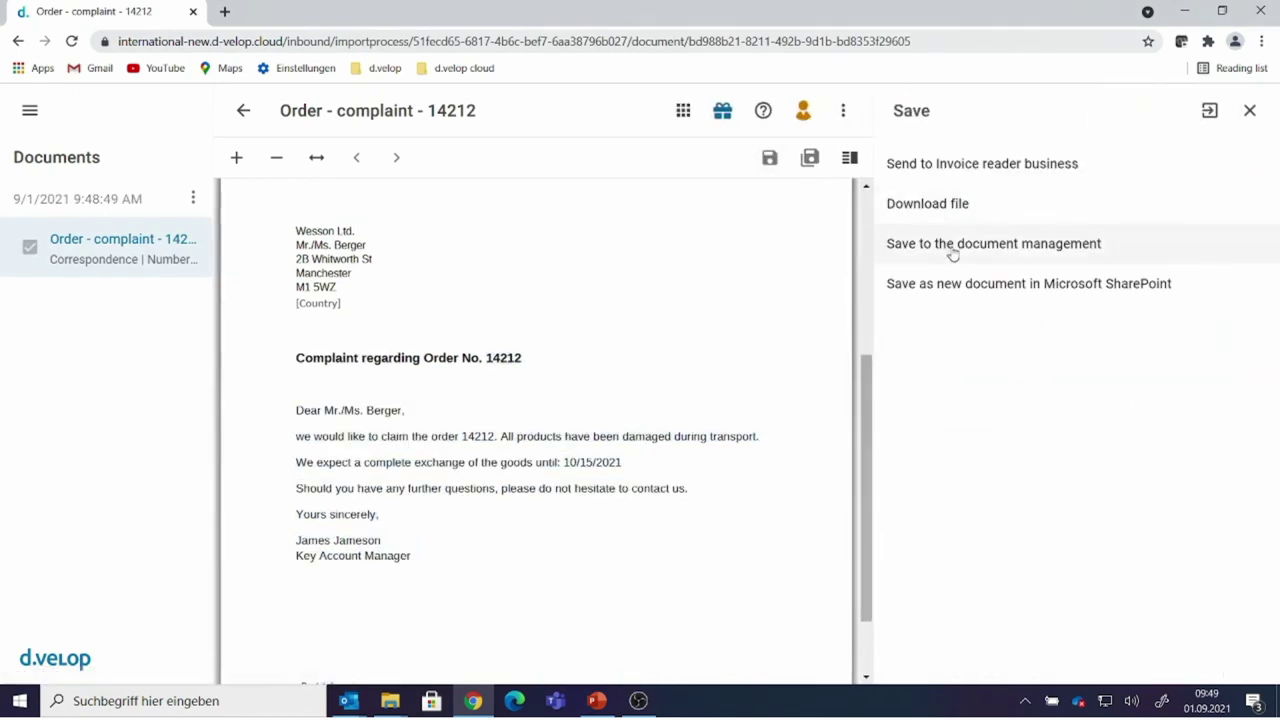
pyautogui.click(955, 248)
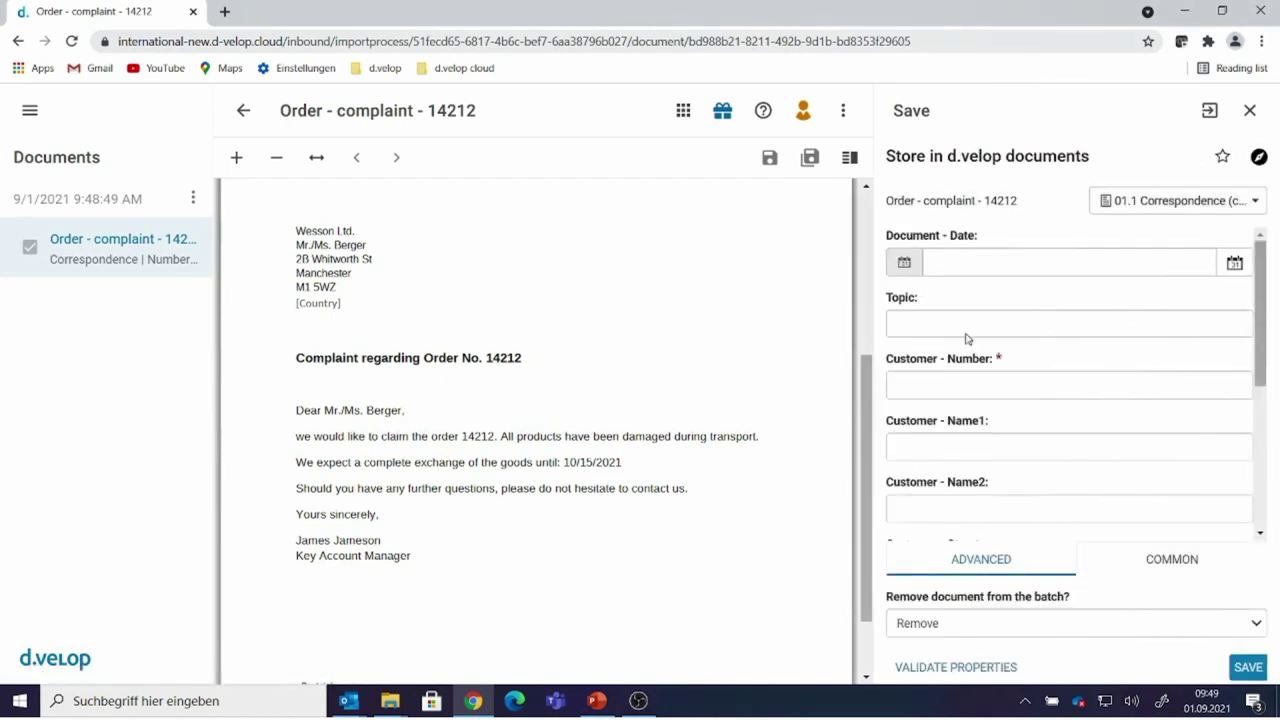
pyautogui.click(937, 390)
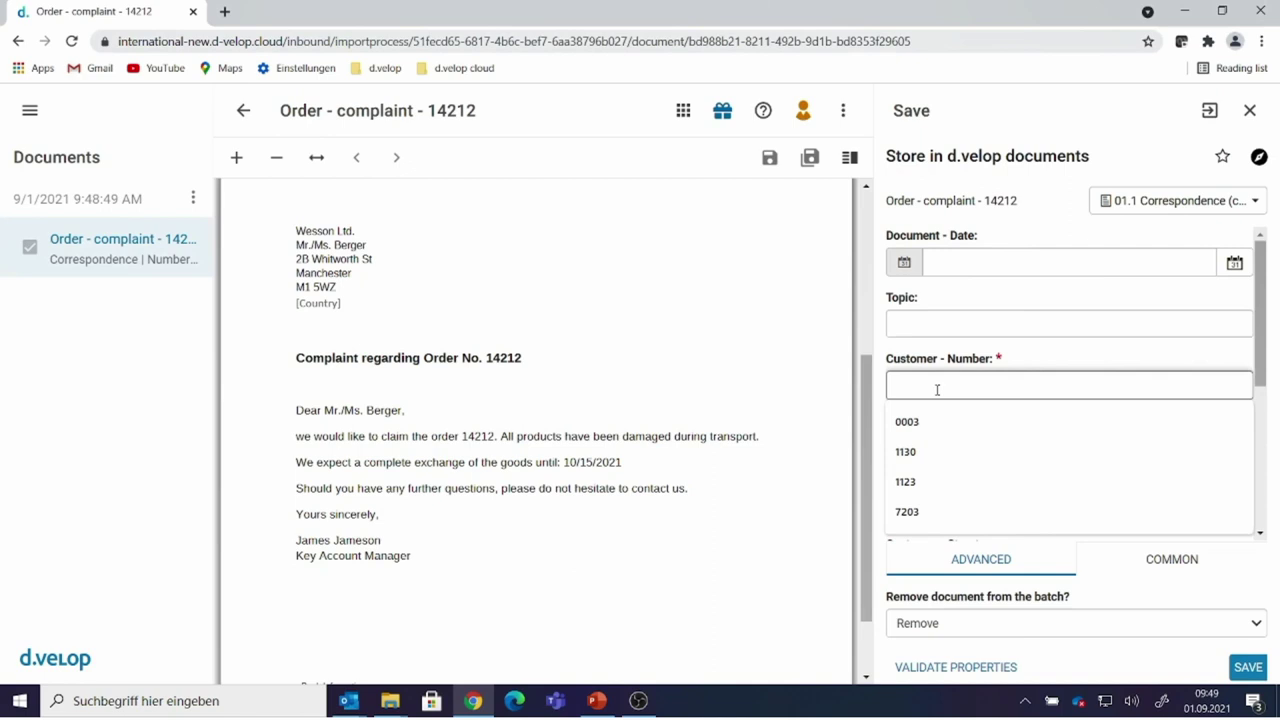
pyautogui.write('7203')
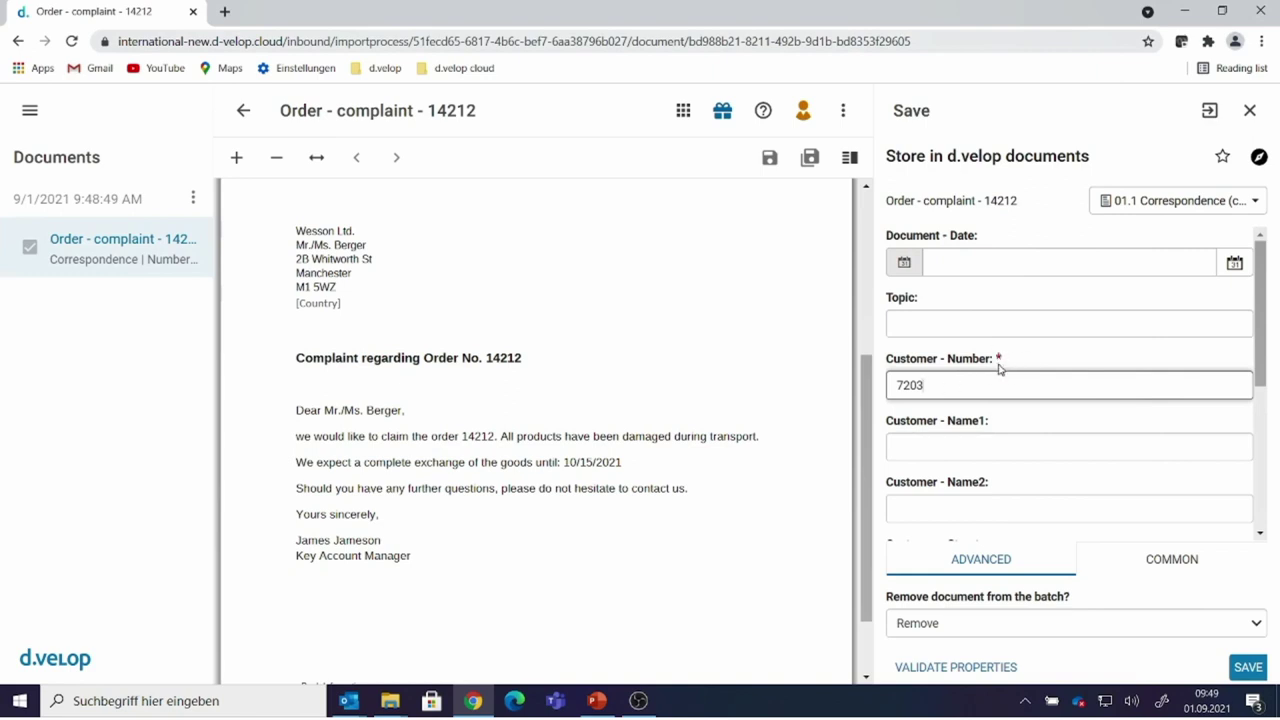
pyautogui.click(1248, 667)
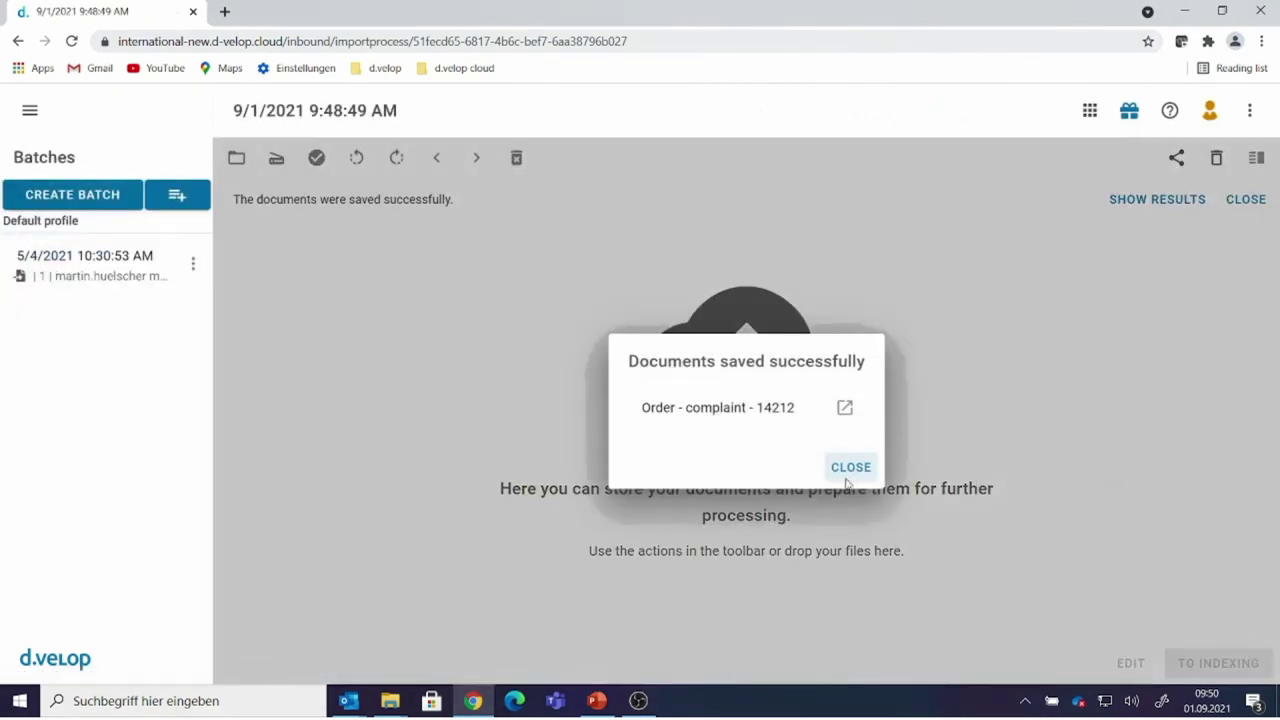
pyautogui.click(846, 467)
# - Return to the start page, mark Storage, Tasks, Search and Sign as favorites, and show only the favorites
pyautogui.click(1093, 112)
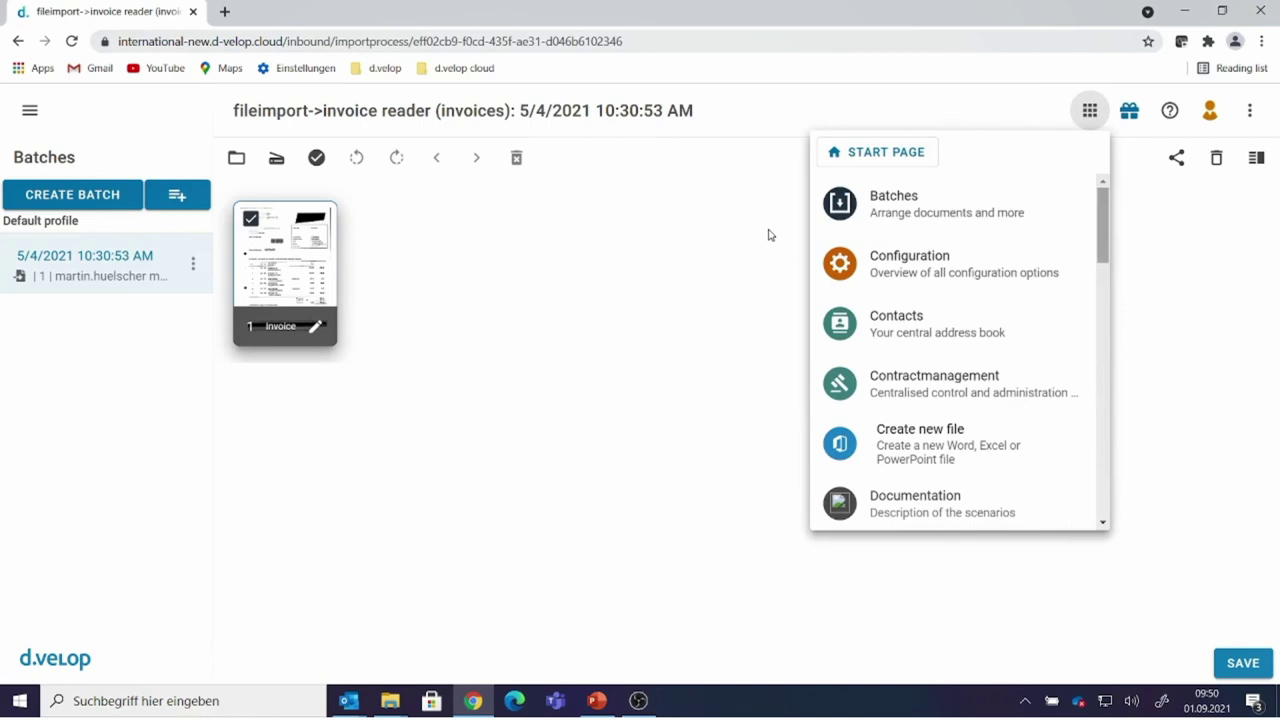
pyautogui.click(876, 153)
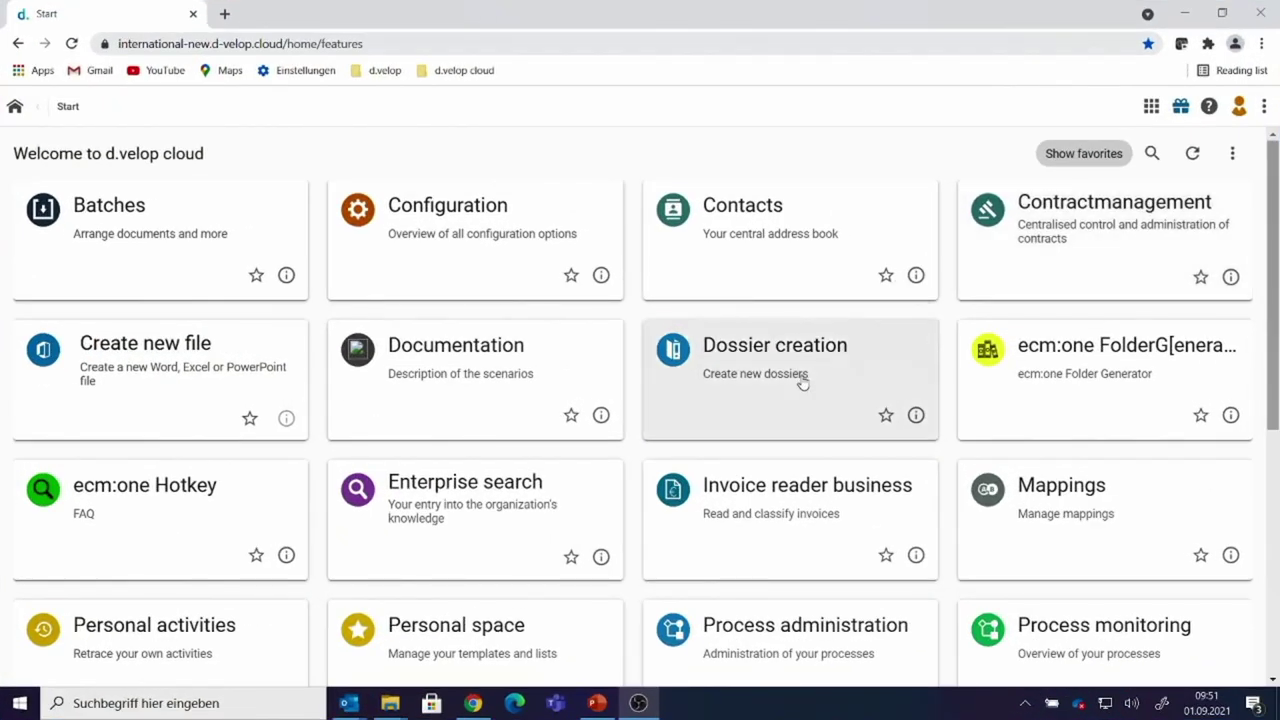
pyautogui.scroll(-3, 802, 383)
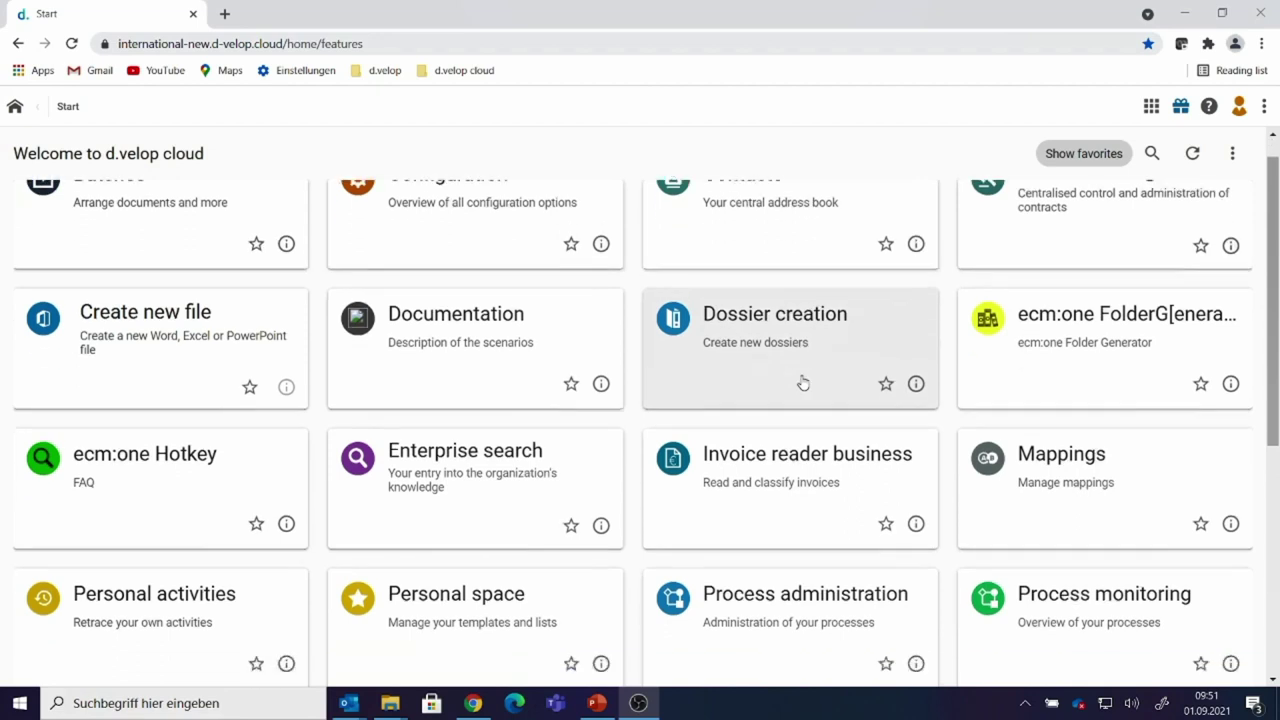
pyautogui.scroll(-1, 826, 538)
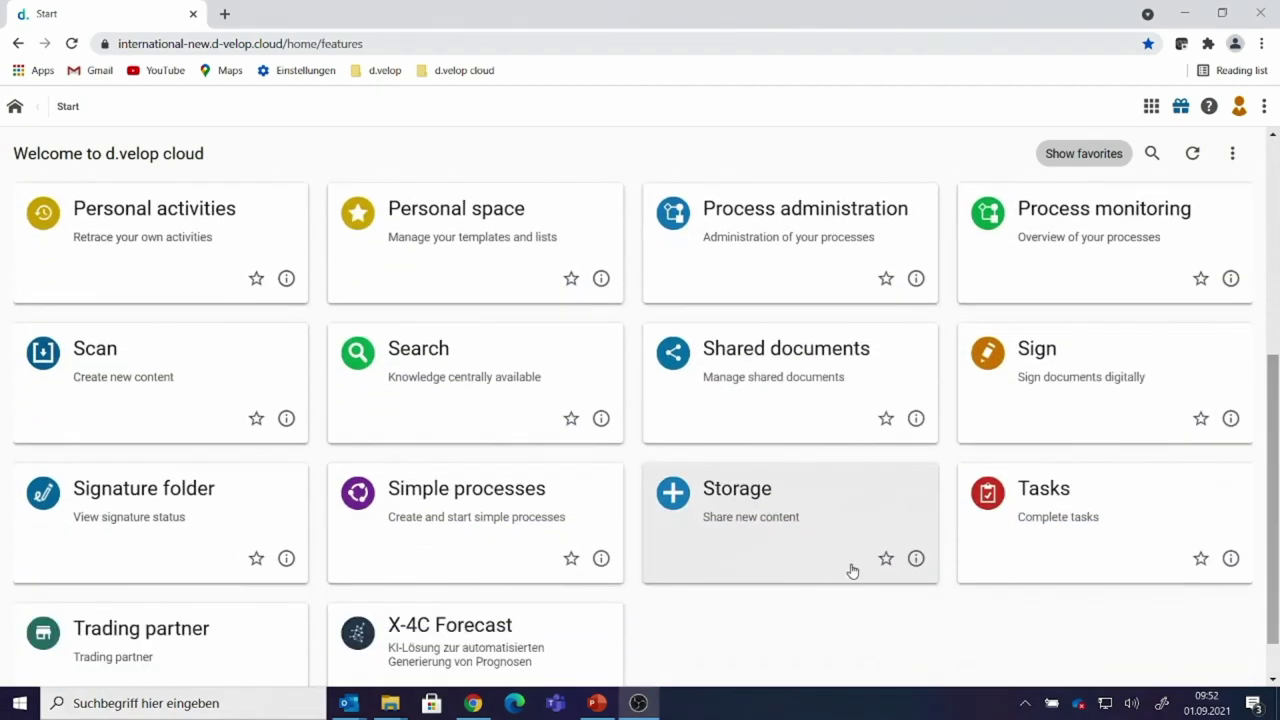
pyautogui.click(885, 558)
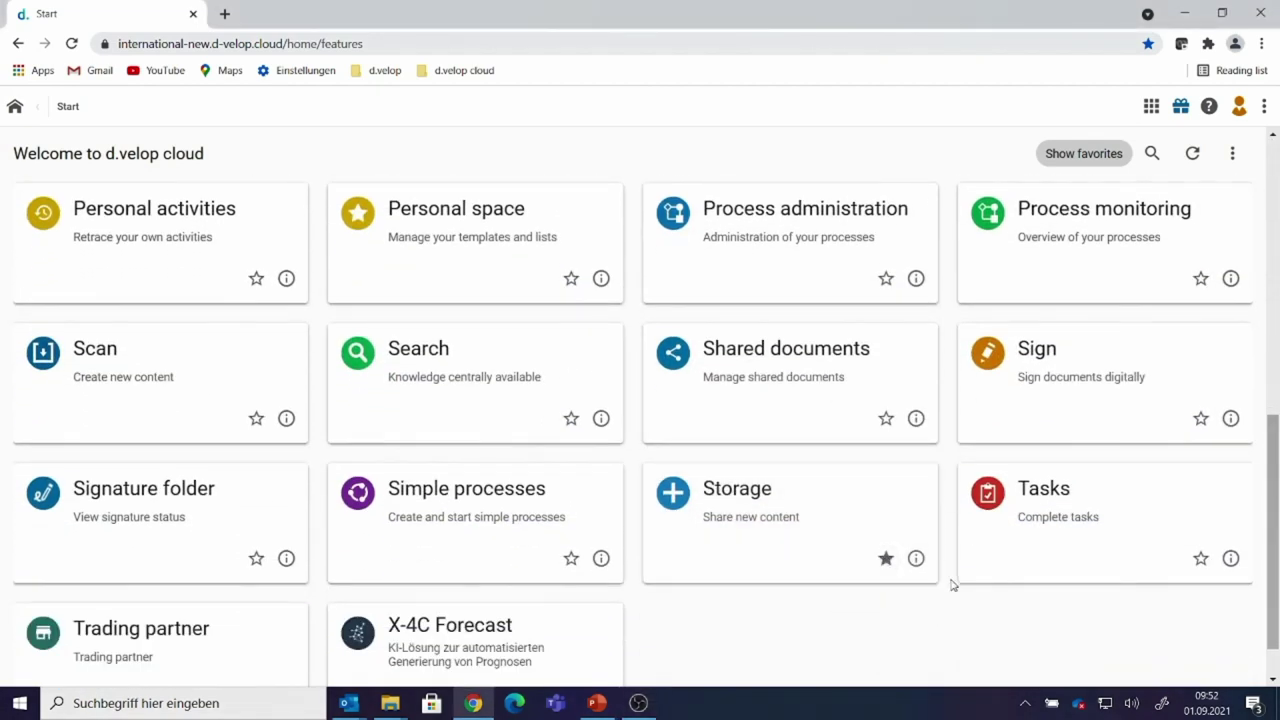
pyautogui.click(1200, 558)
pyautogui.click(571, 418)
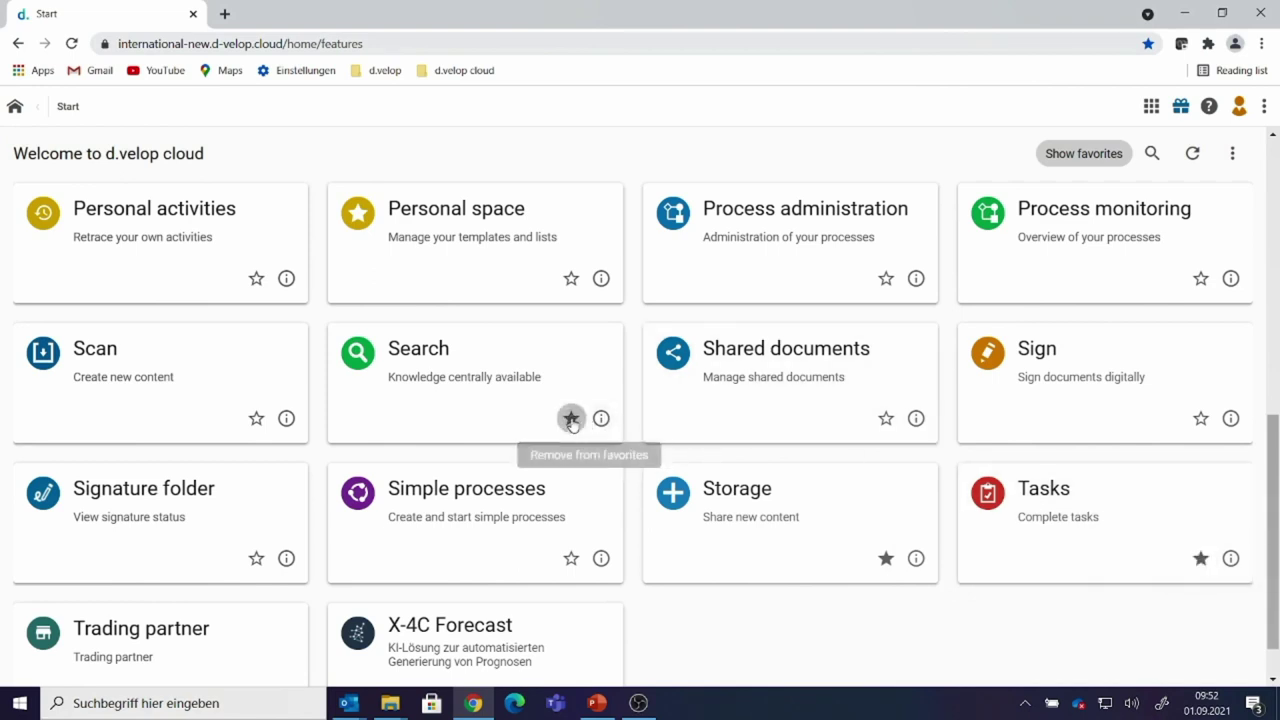
pyautogui.click(1201, 418)
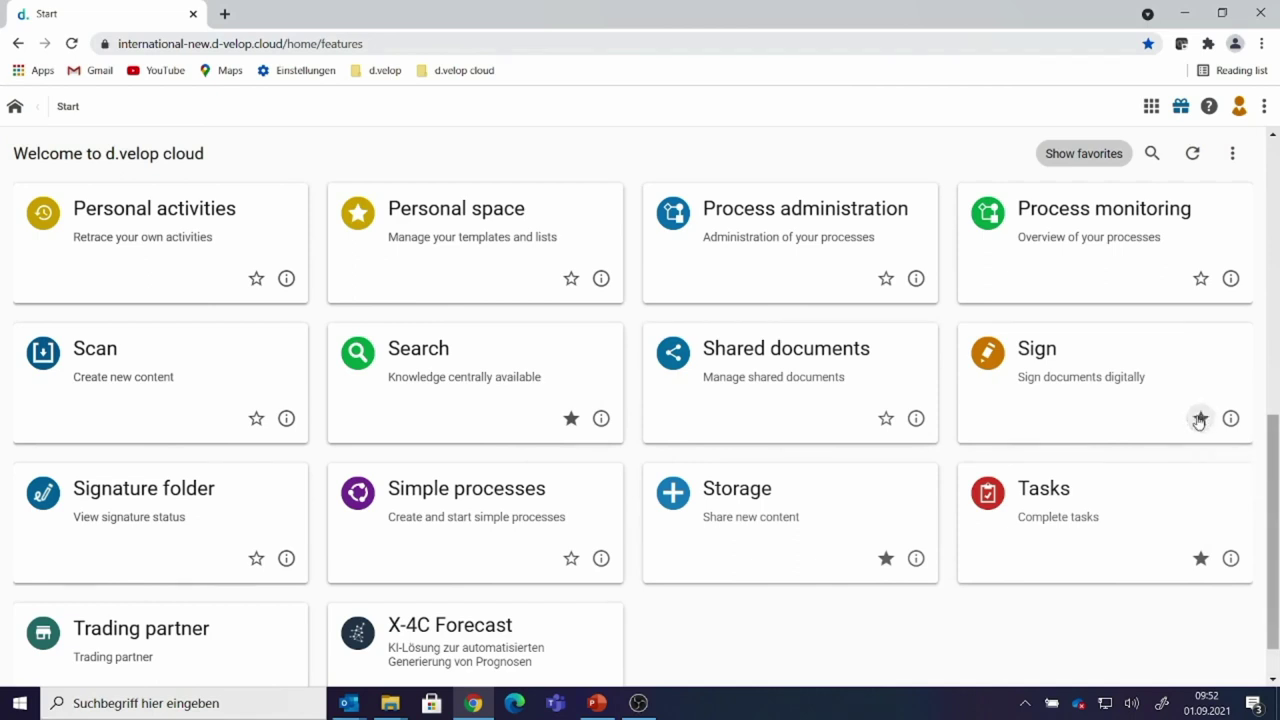
pyautogui.click(1079, 158)
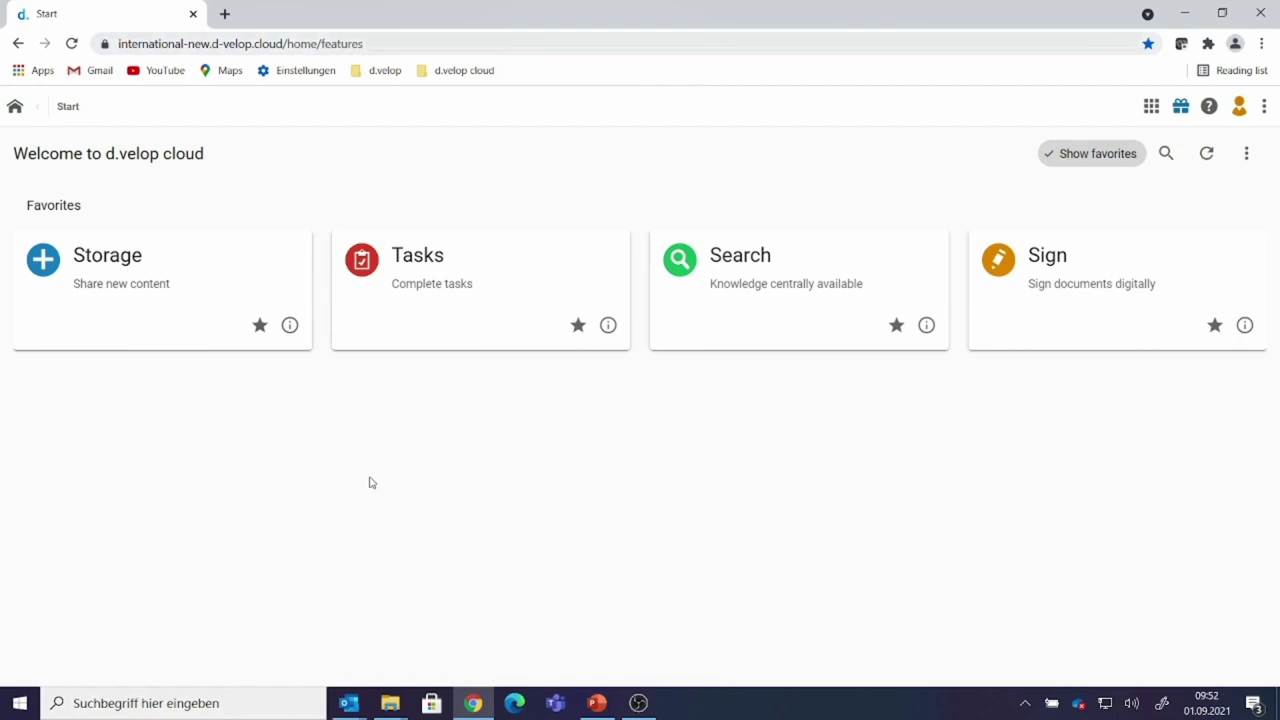
# - Search d.velop documents for "Complaint", limited to documents created this week
pyautogui.click(740, 318)
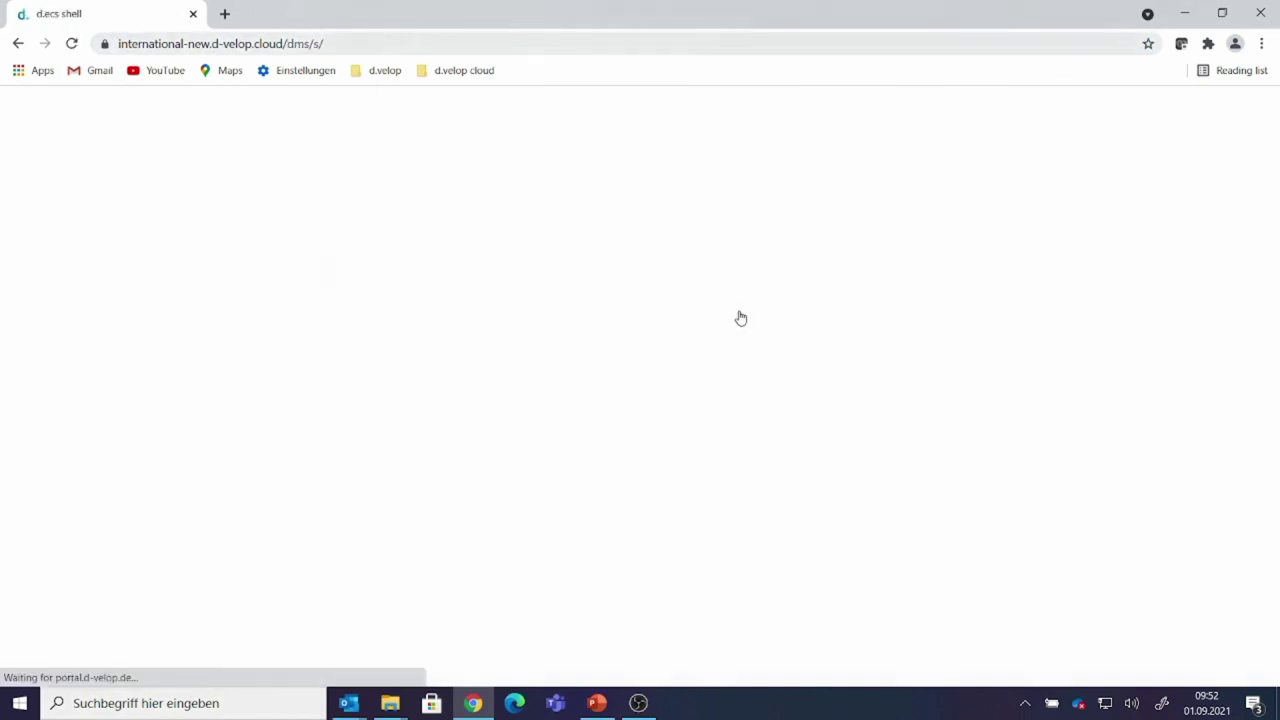
pyautogui.click(295, 187)
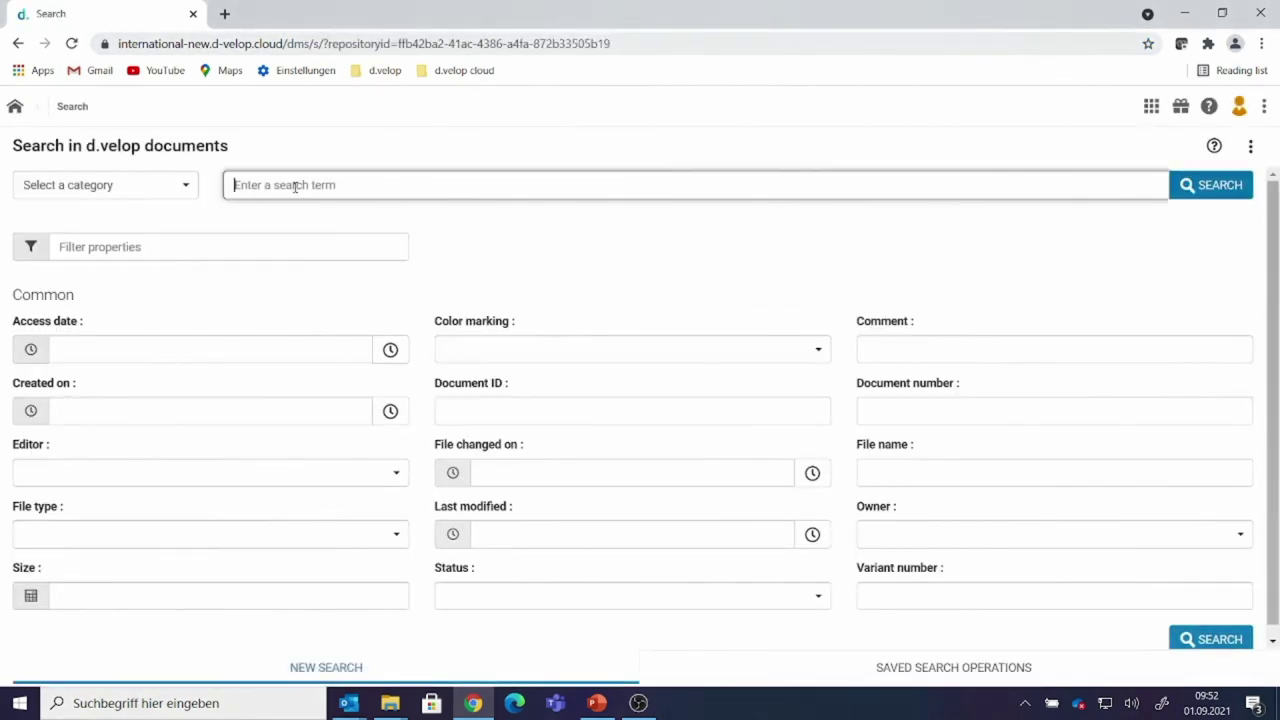
pyautogui.write('Comüplaint')
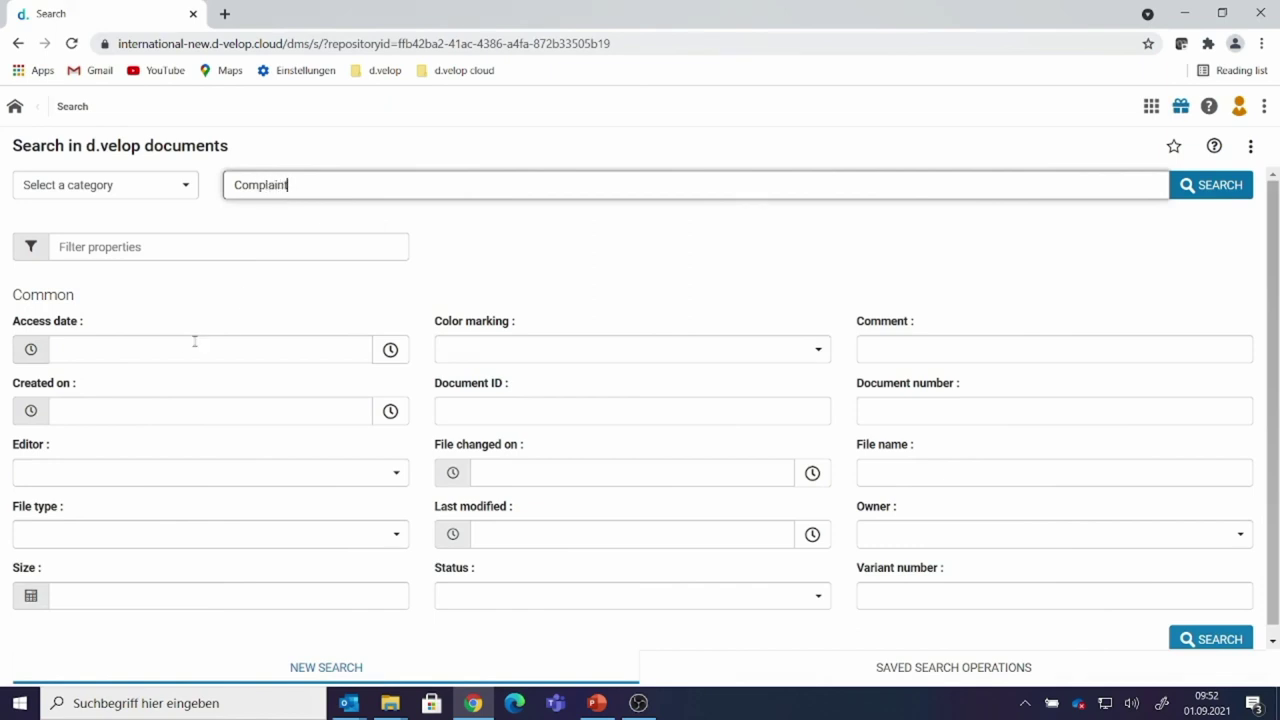
pyautogui.click(390, 411)
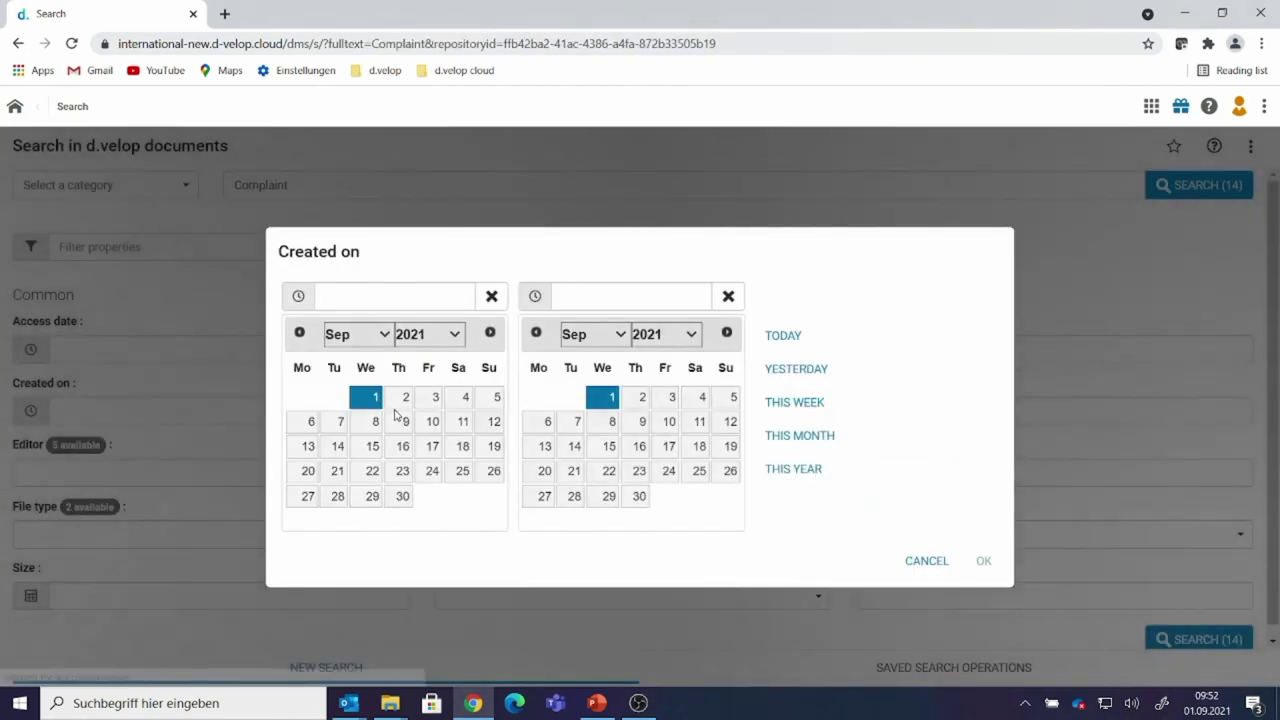
pyautogui.click(795, 404)
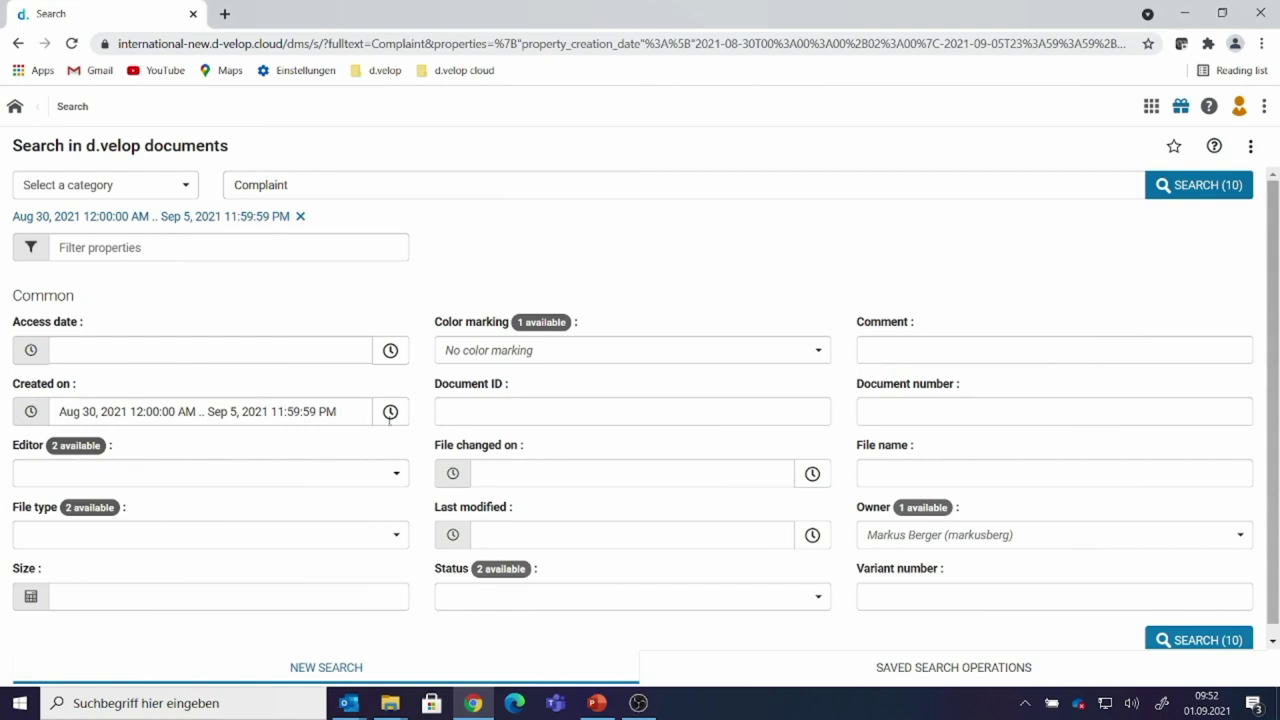
pyautogui.click(1193, 190)
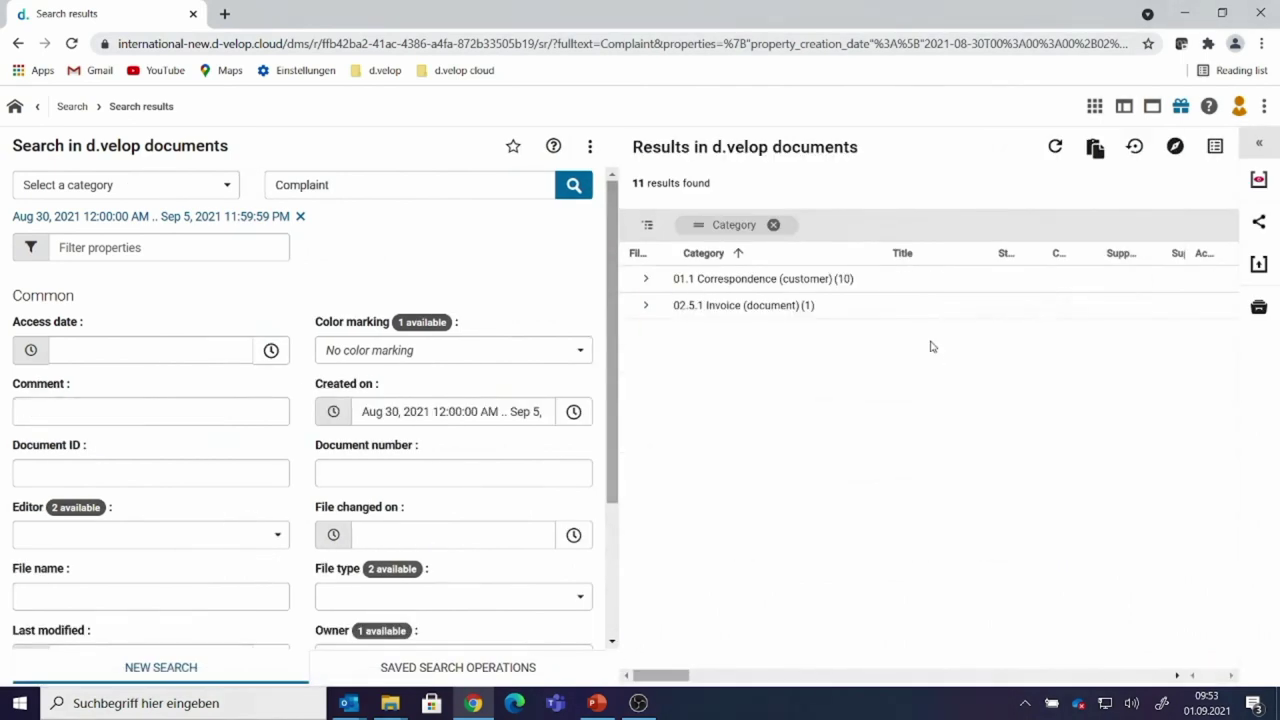
# - Remove the Category grouping from the search results and group them by Category again
pyautogui.click(774, 226)
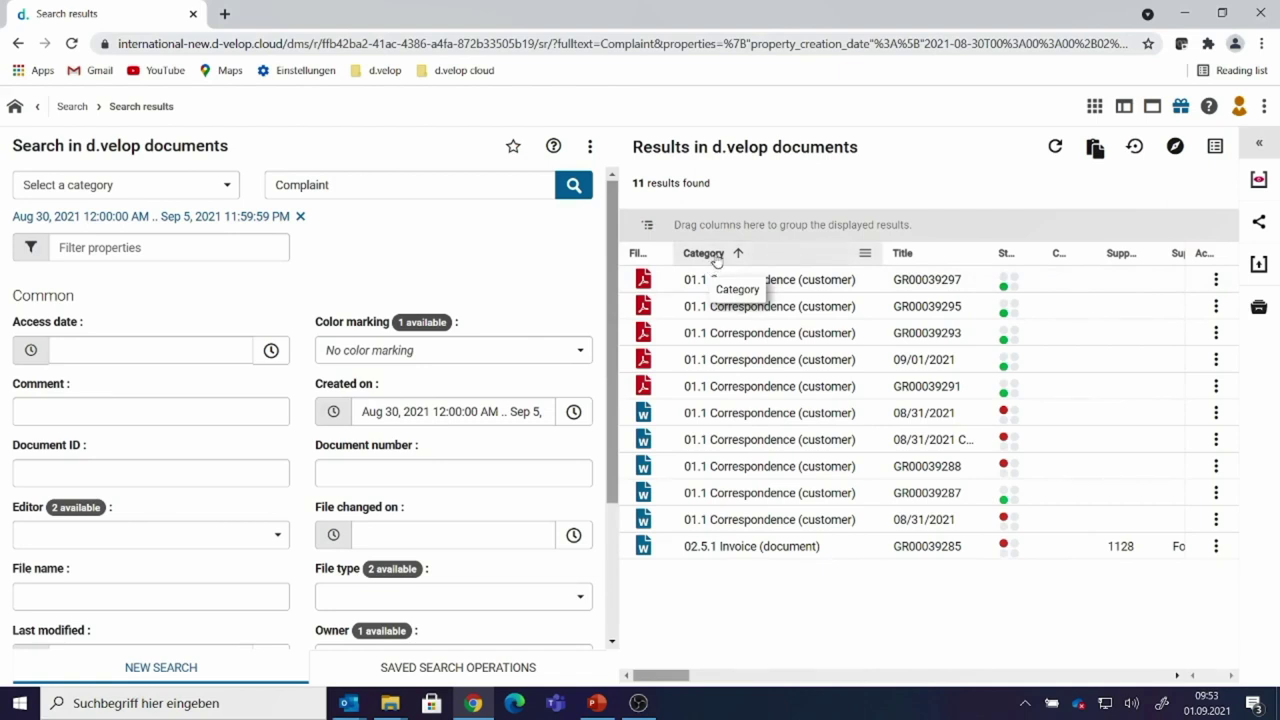
pyautogui.moveTo(716, 259); pyautogui.dragTo(727, 225)
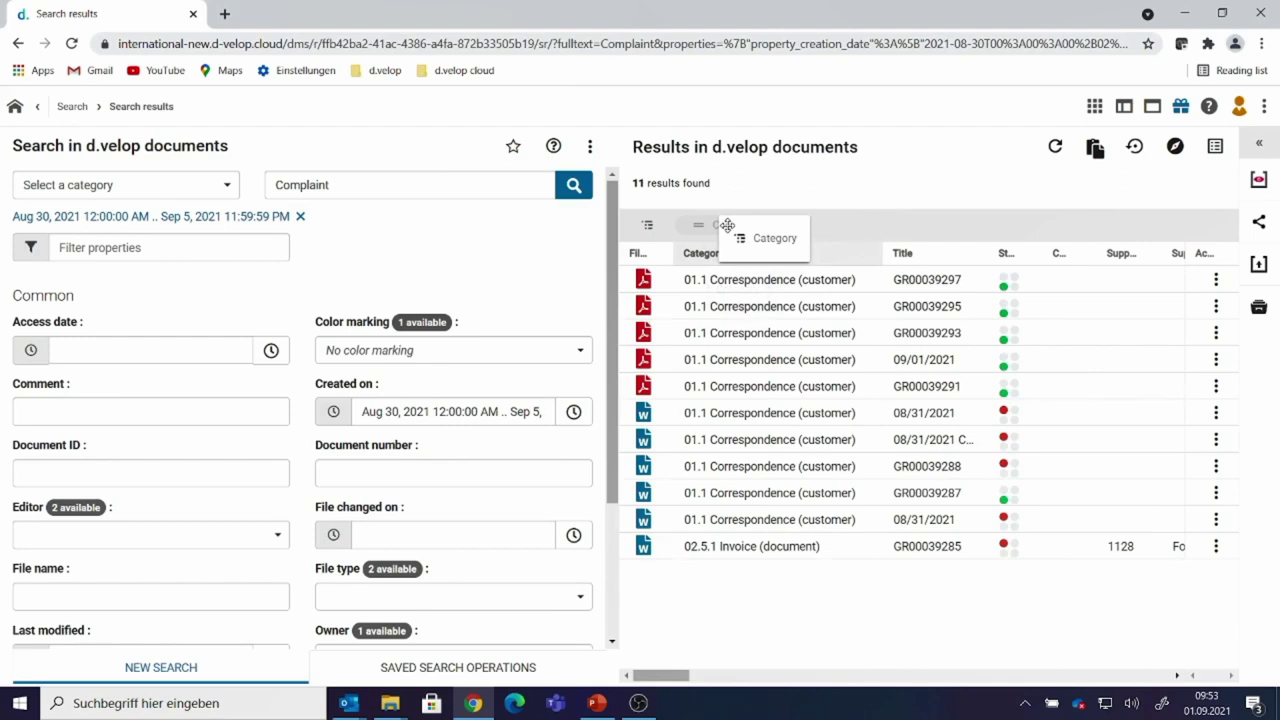
pyautogui.moveTo(727, 225); pyautogui.dragTo(729, 231)
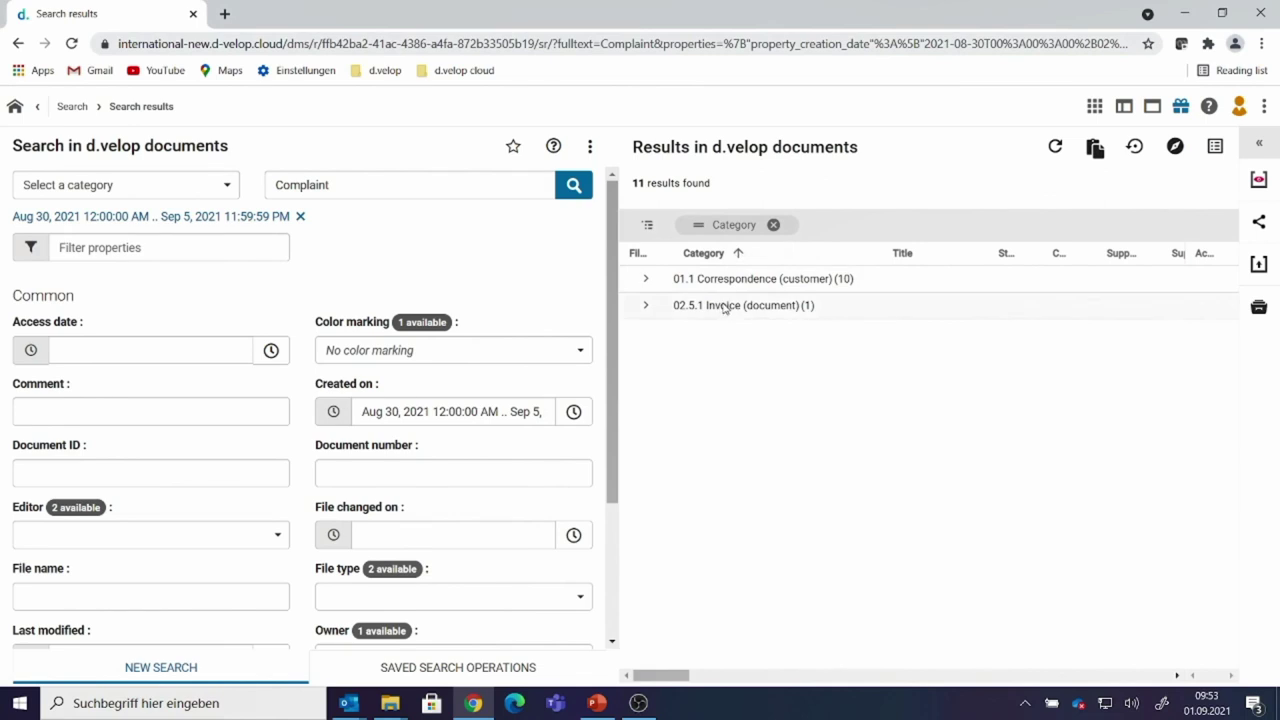
# - Expand the customer correspondence group, open the 09/01/2021 complaint letter, and mark the order number in its subject line
pyautogui.click(646, 280)
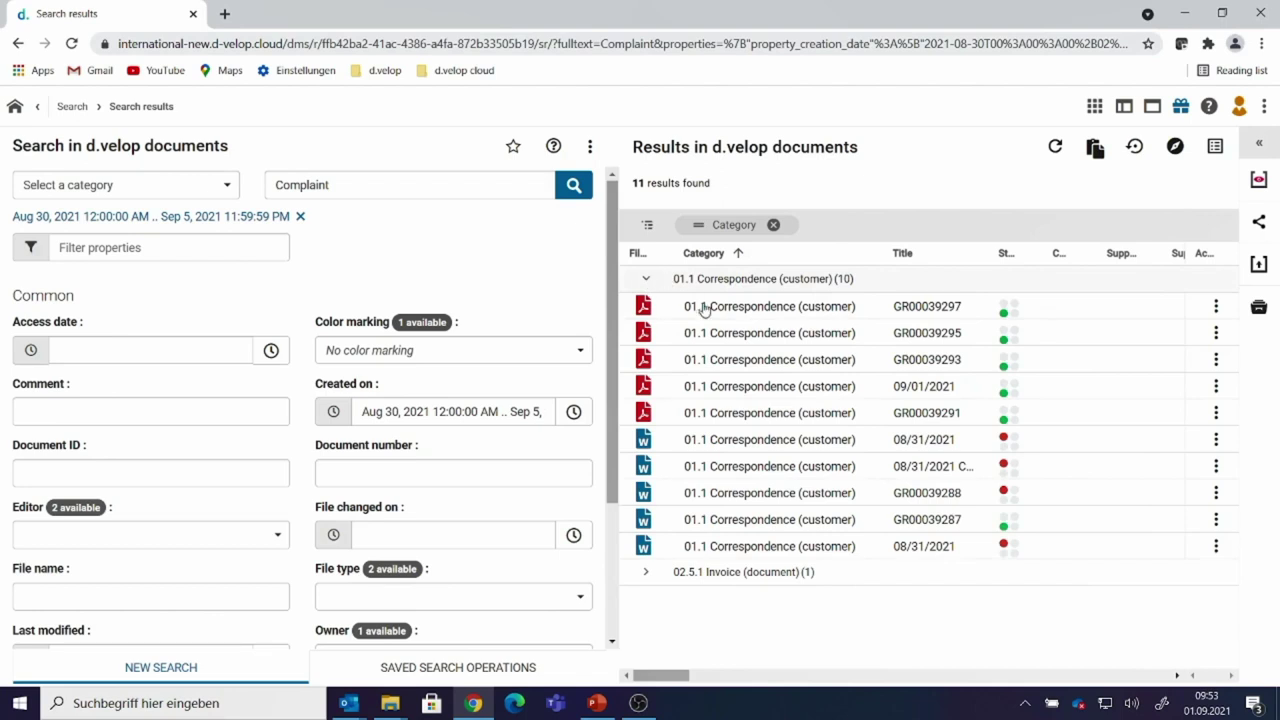
pyautogui.click(721, 390)
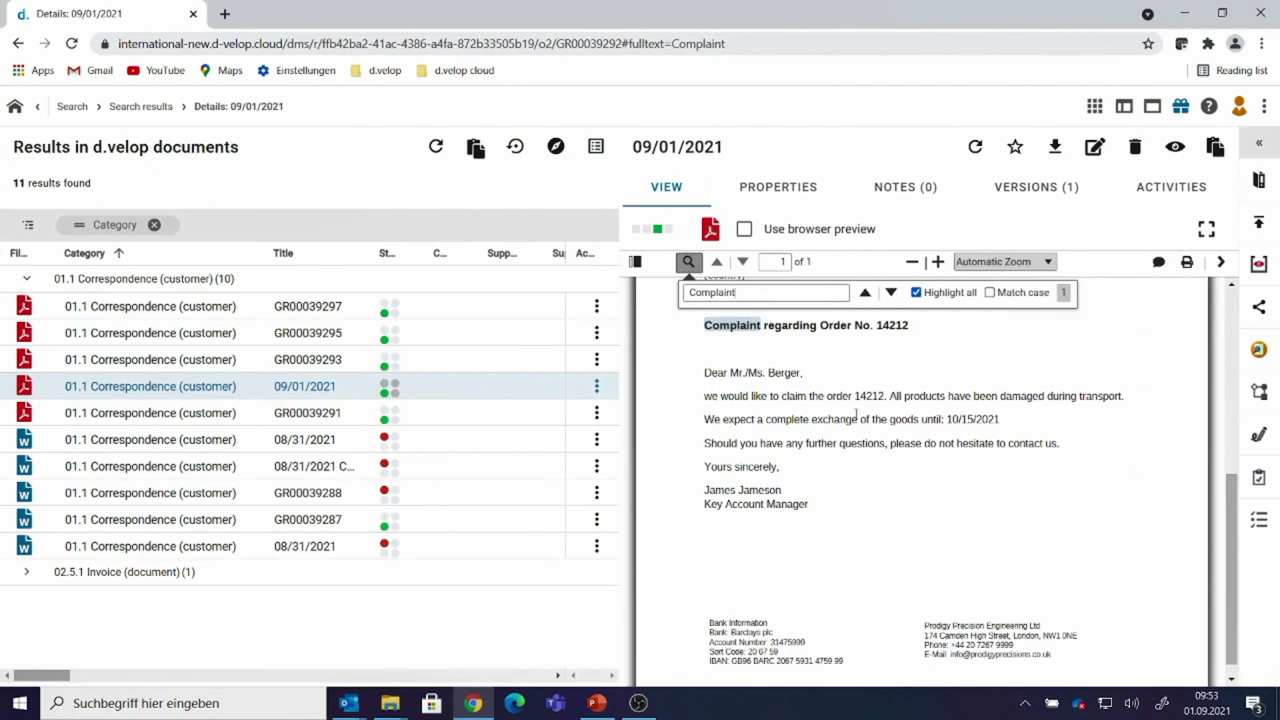
pyautogui.moveTo(877, 325); pyautogui.dragTo(909, 325)
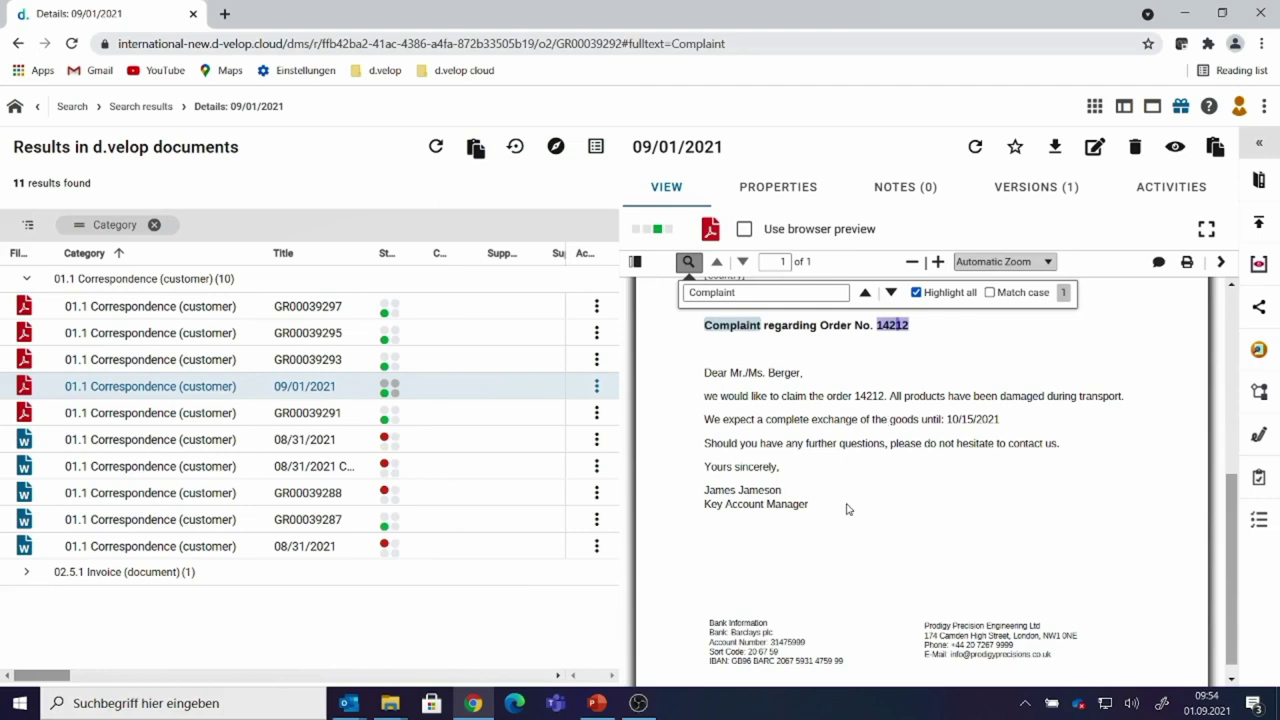
# - Open the letter's customer dossier, compare its order files with the order number in the letter, and return to the letter's details
pyautogui.click(1260, 180)
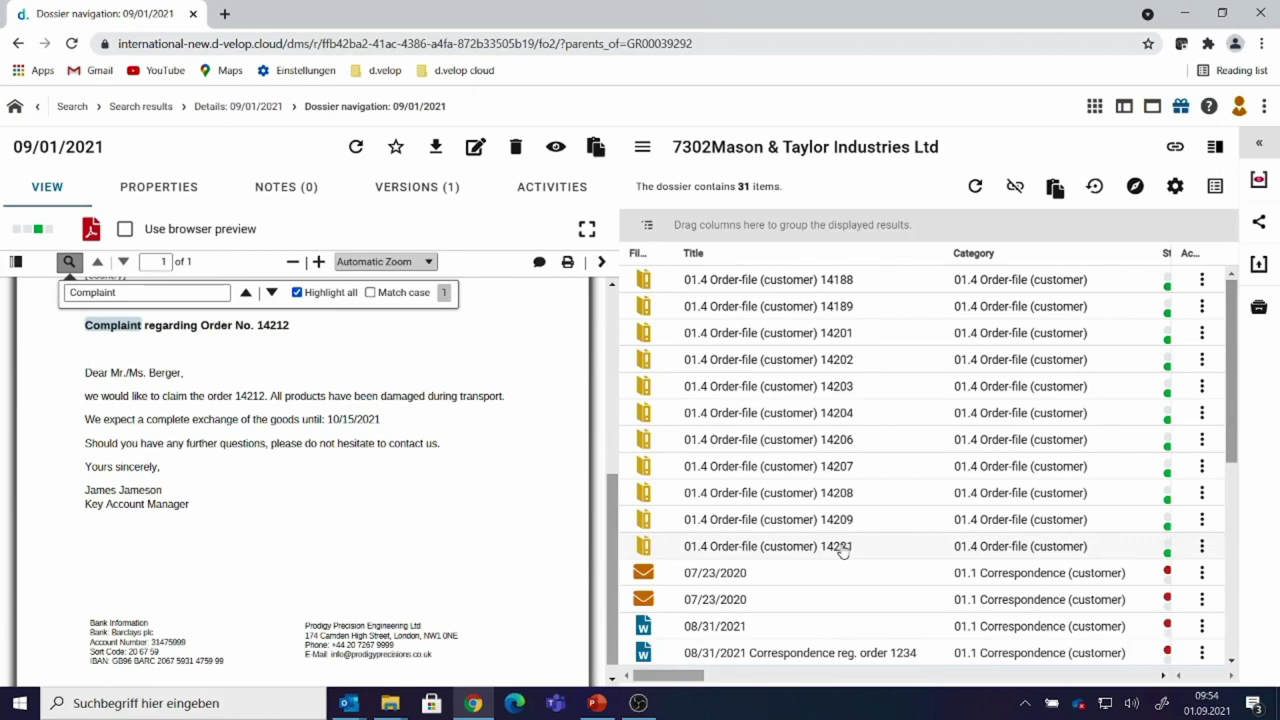
pyautogui.scroll(5, 460, 457)
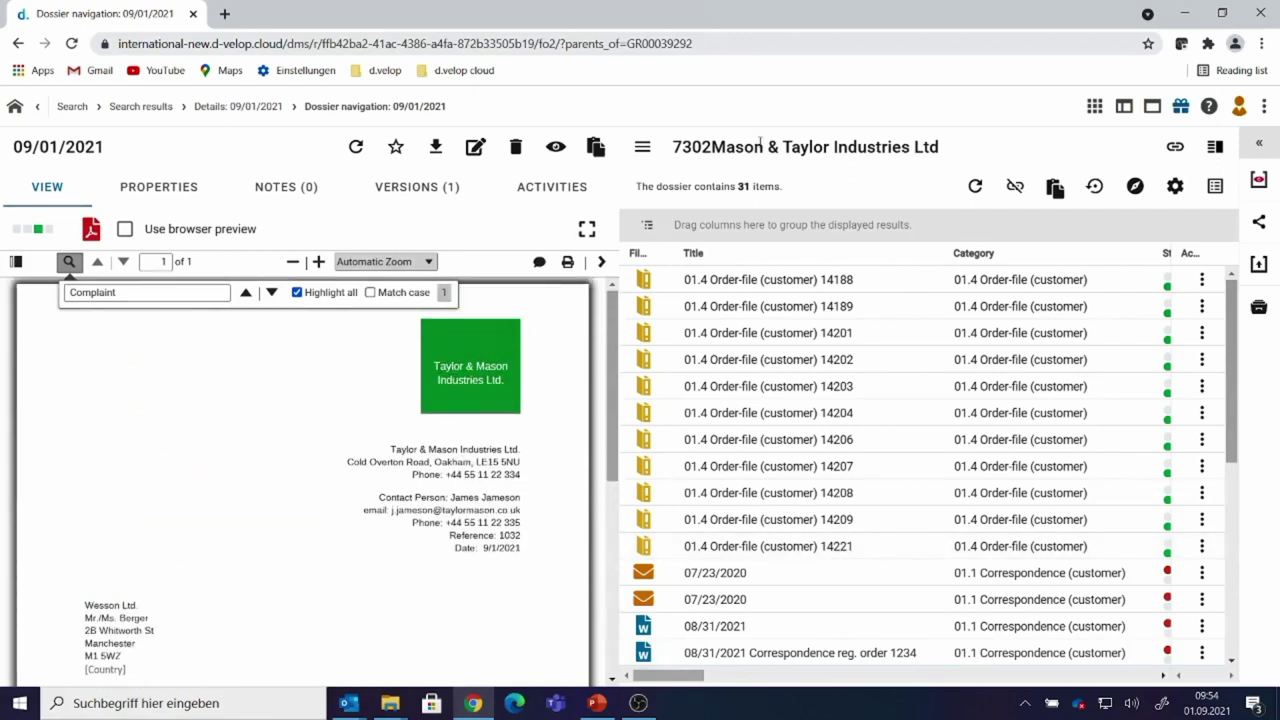
pyautogui.moveTo(618, 379); pyautogui.dragTo(616, 562)
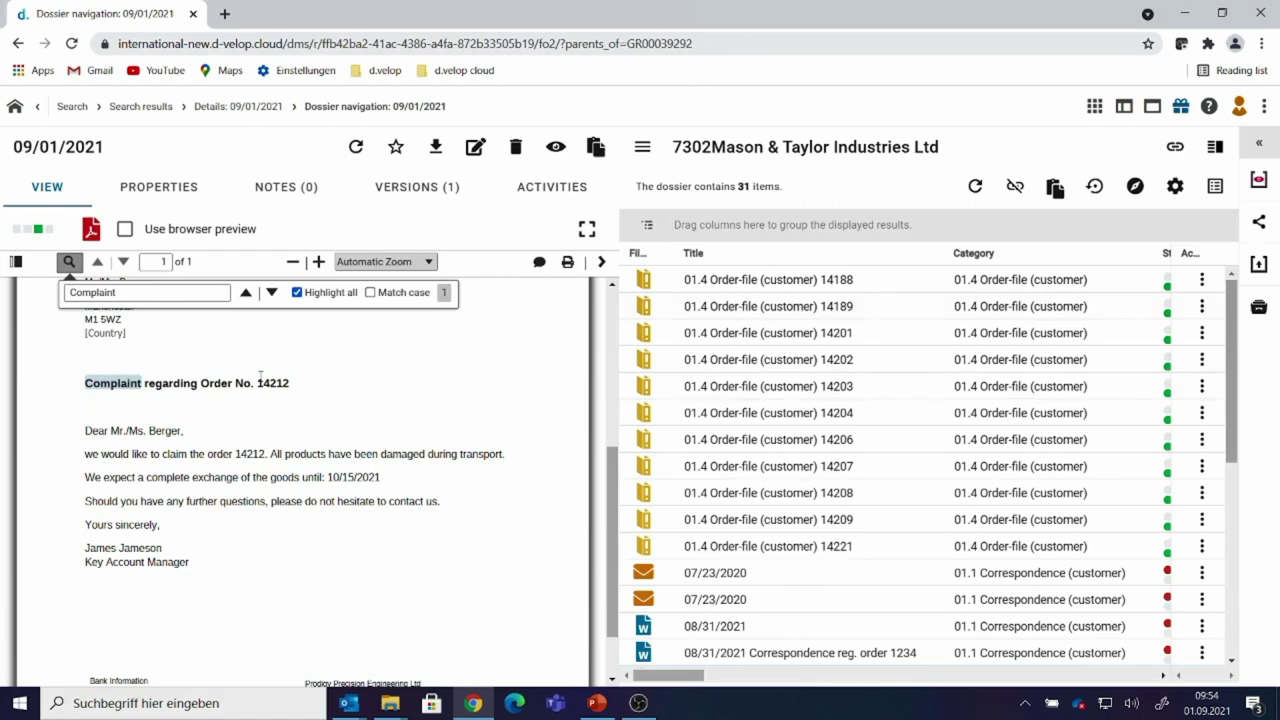
pyautogui.click(39, 108)
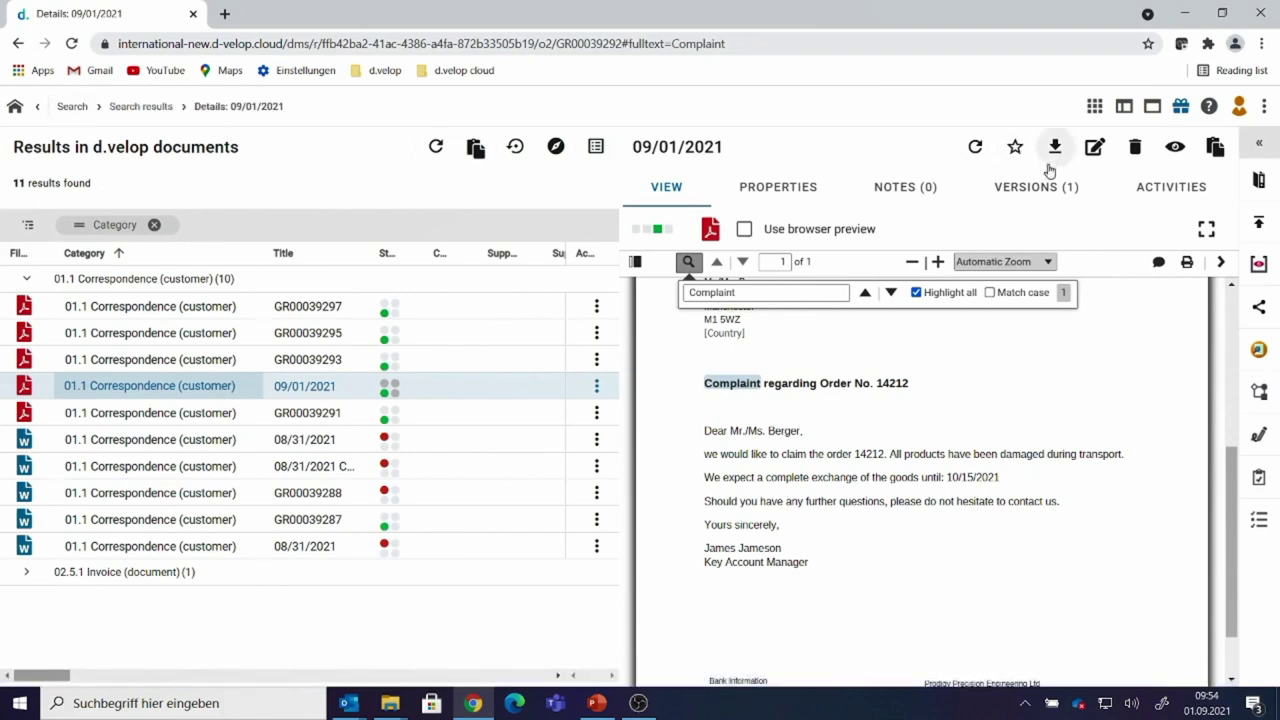
# - Start a new task for the complaint letter and add the responsible user as its recipient
pyautogui.click(1260, 477)
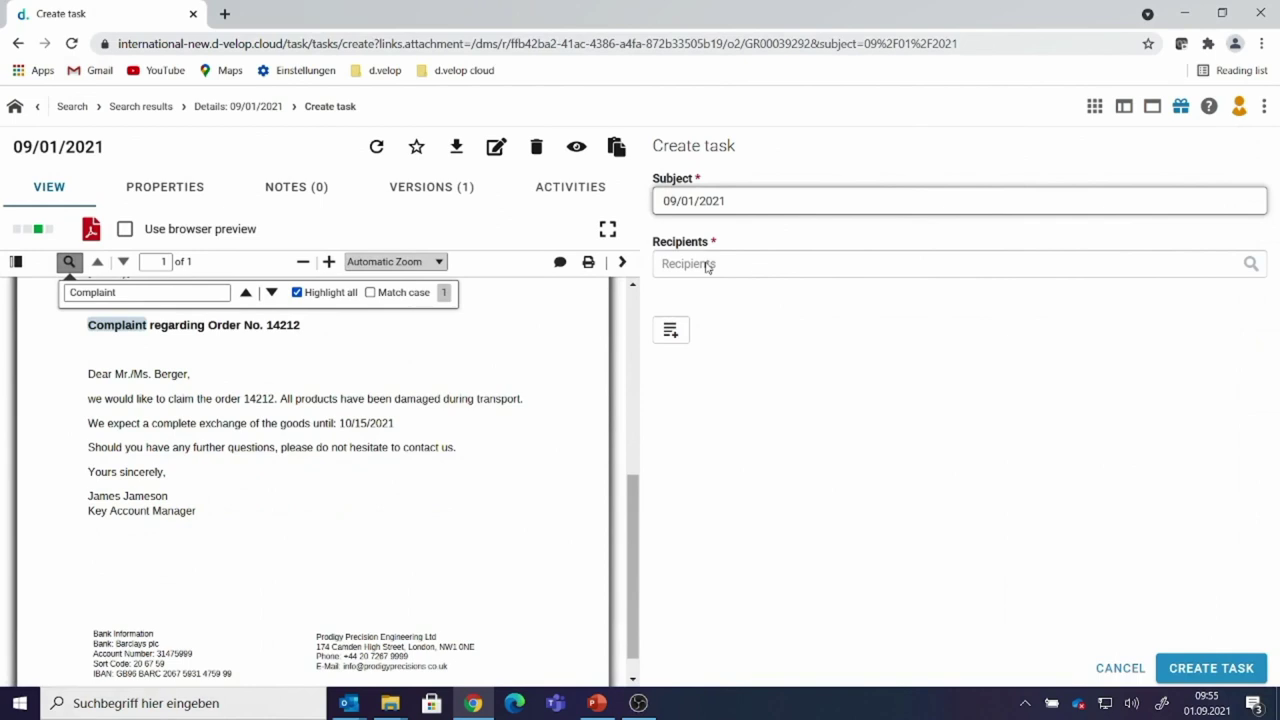
pyautogui.click(706, 264)
pyautogui.write('berger')
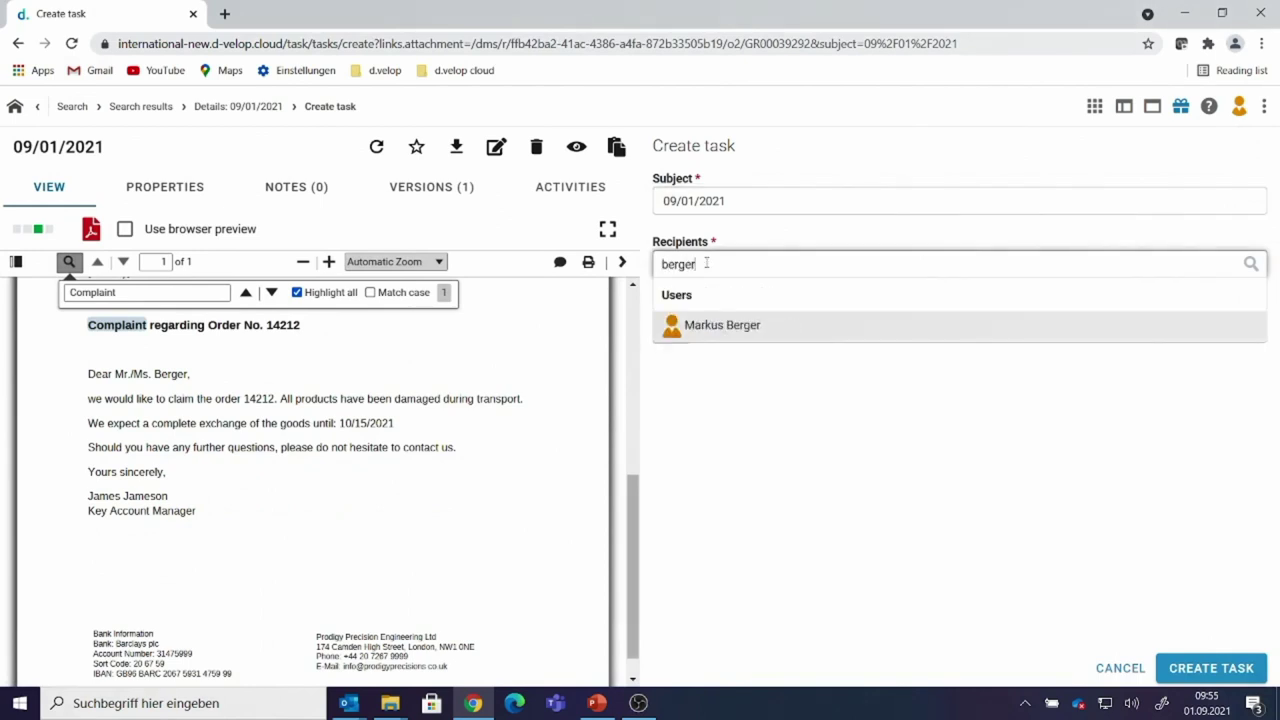
pyautogui.click(712, 330)
# - Expand the task's advanced properties and enter the description "Please to check order number for more details"
pyautogui.click(670, 330)
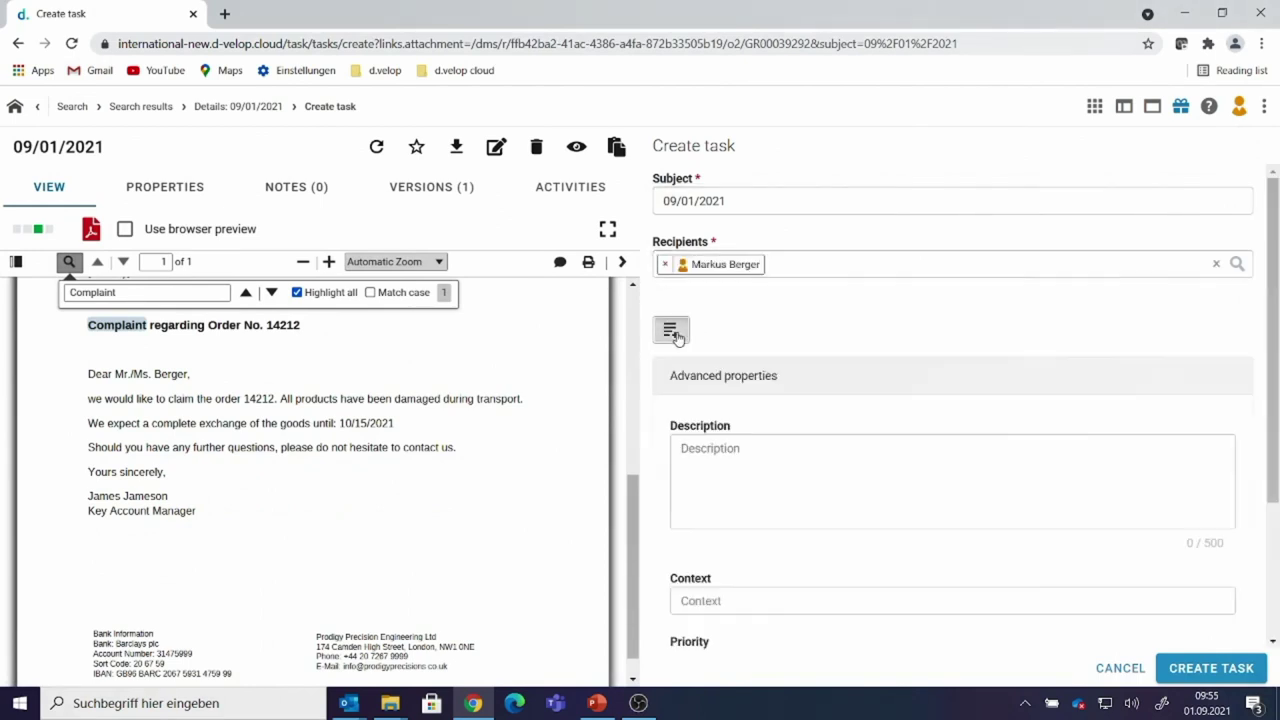
pyautogui.click(737, 461)
pyautogui.write('Ple')
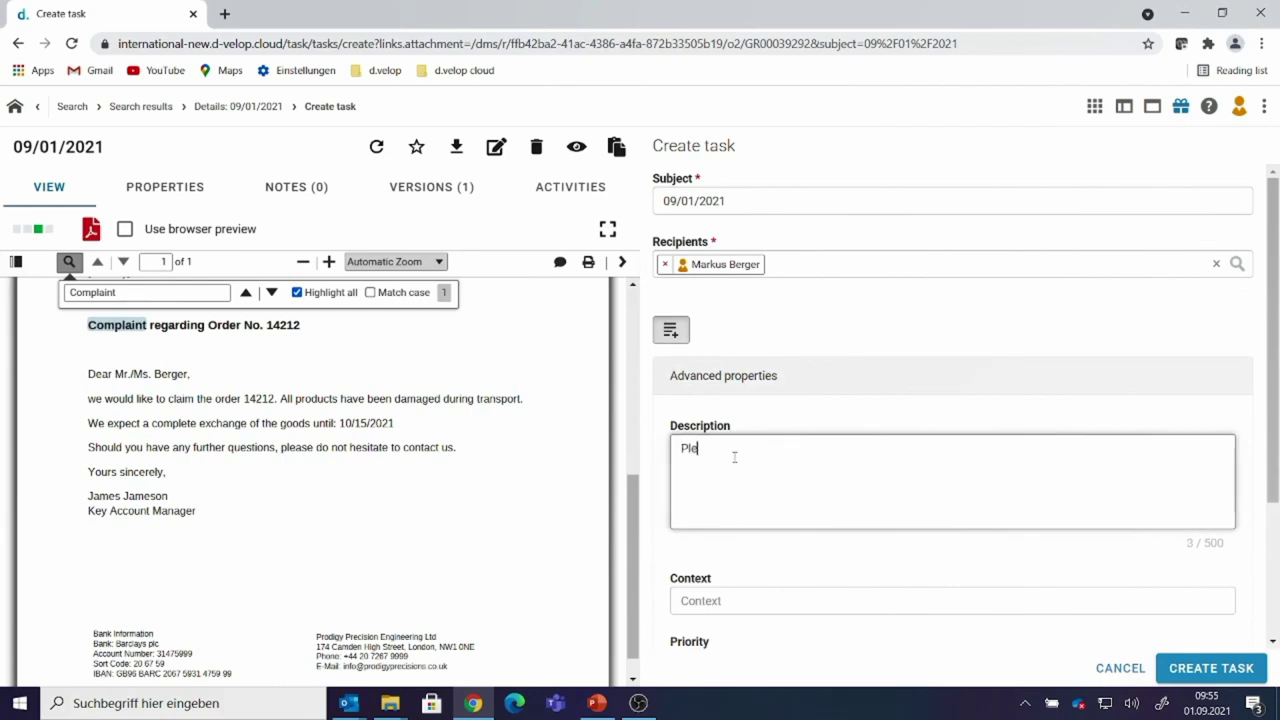
pyautogui.write('ase to check order number for mpro')
pyautogui.press('BackSpace')
pyautogui.write('ore deta')
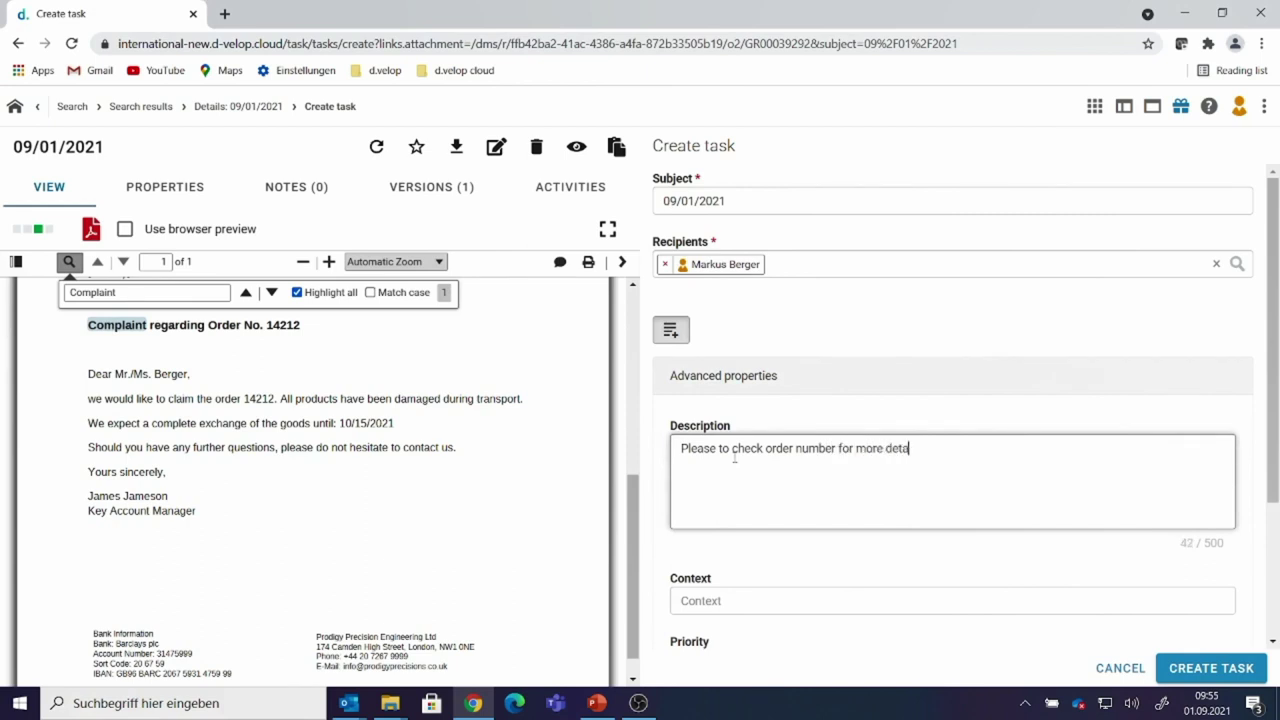
pyautogui.scroll(-2, 814, 551)
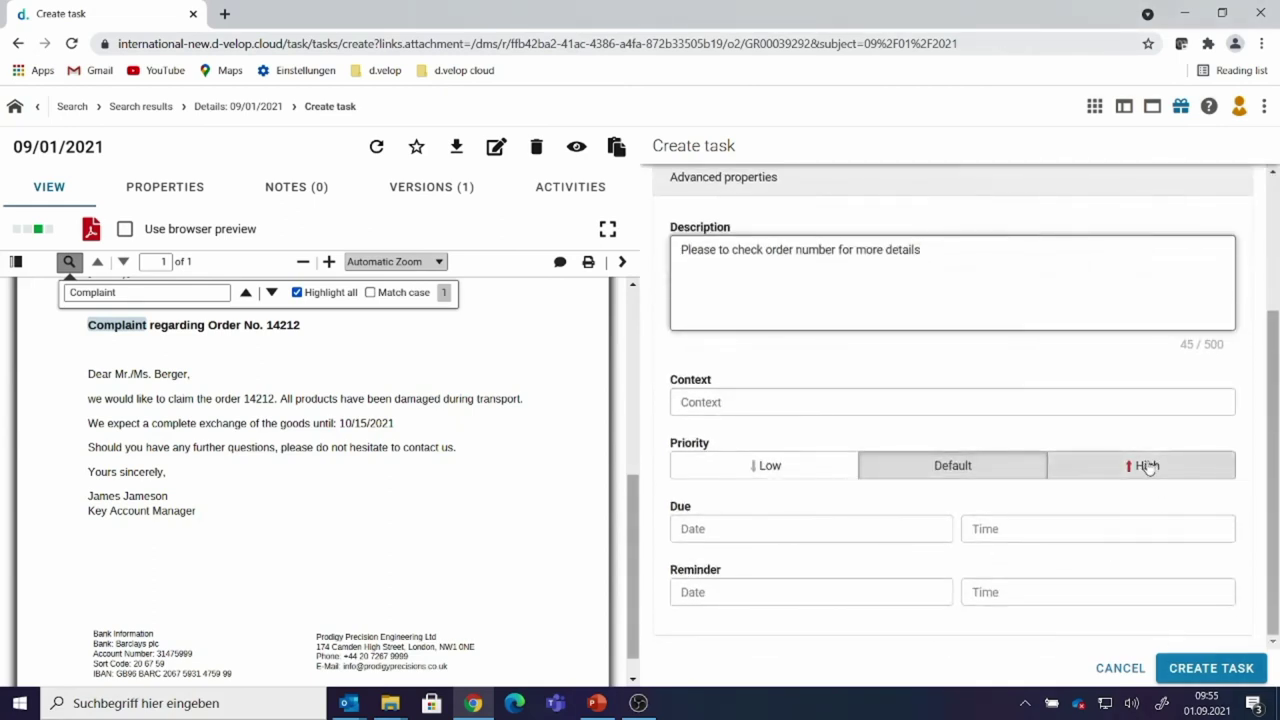
# - Set the complaint letter task's priority to High and create the task
pyautogui.click(1147, 466)
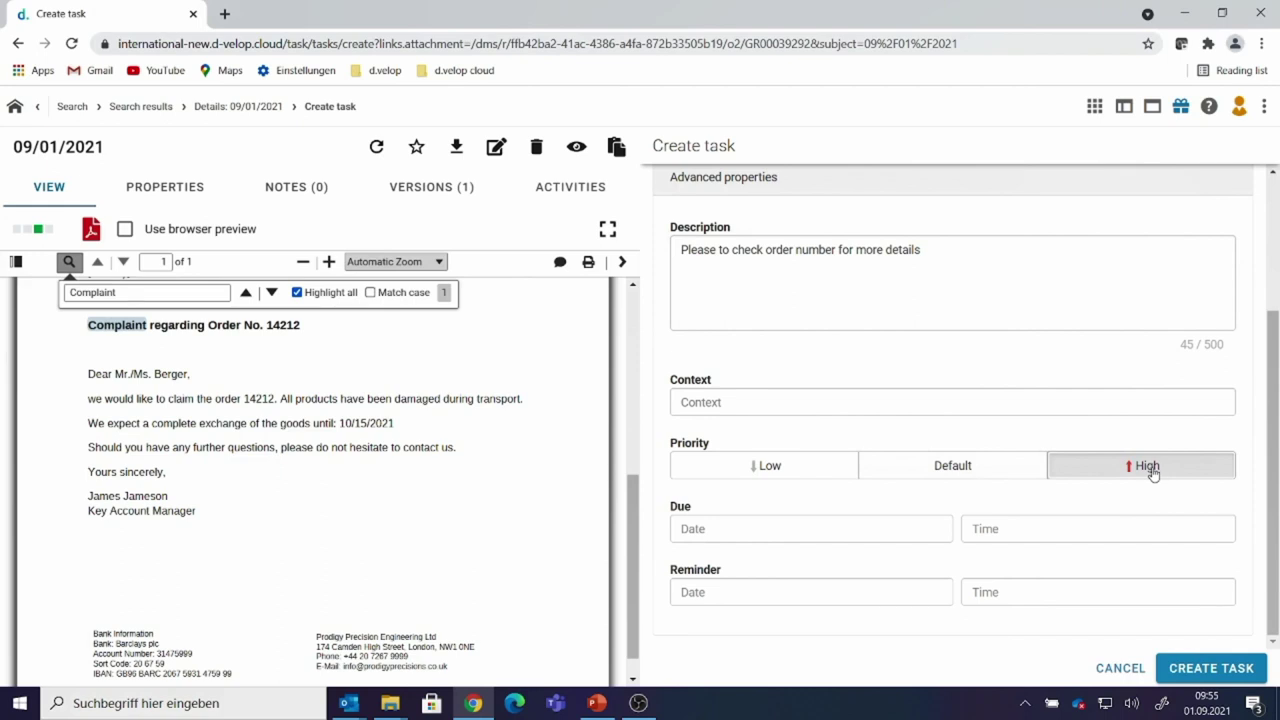
pyautogui.click(1212, 669)
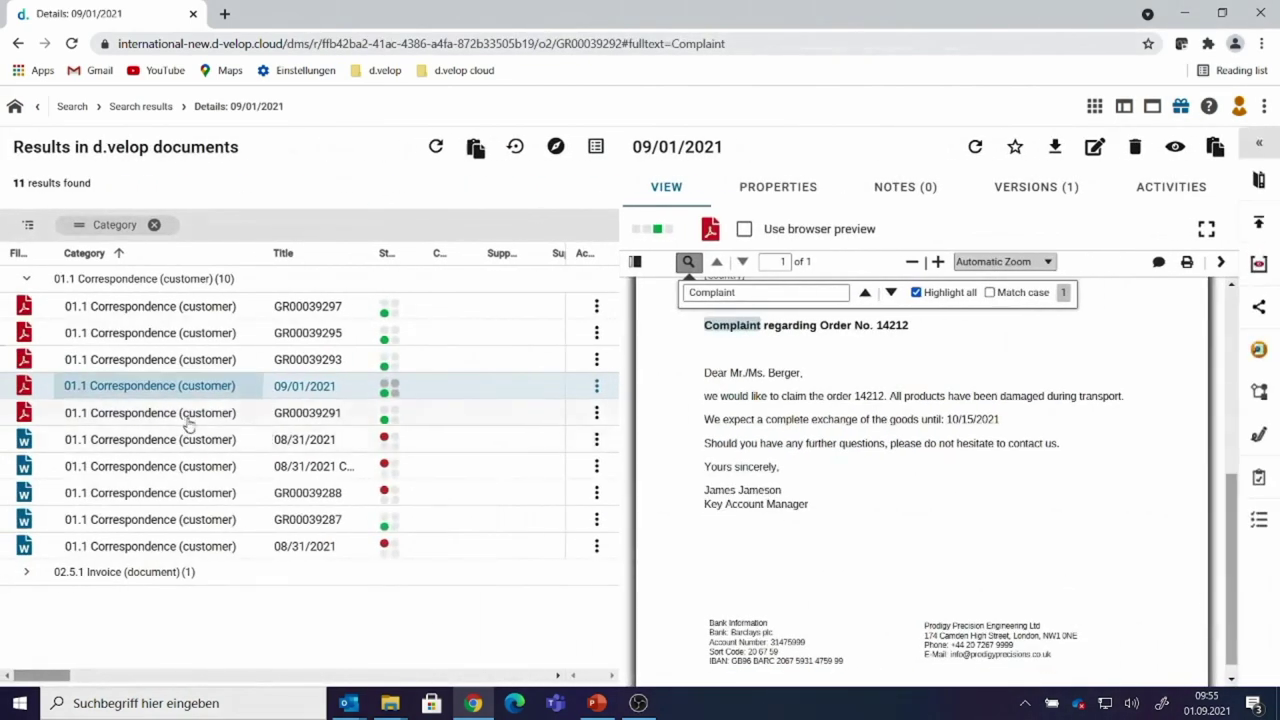
# - Look through the three customer correspondence documents listed directly below the 09/01/2021 letter
pyautogui.click(185, 421)
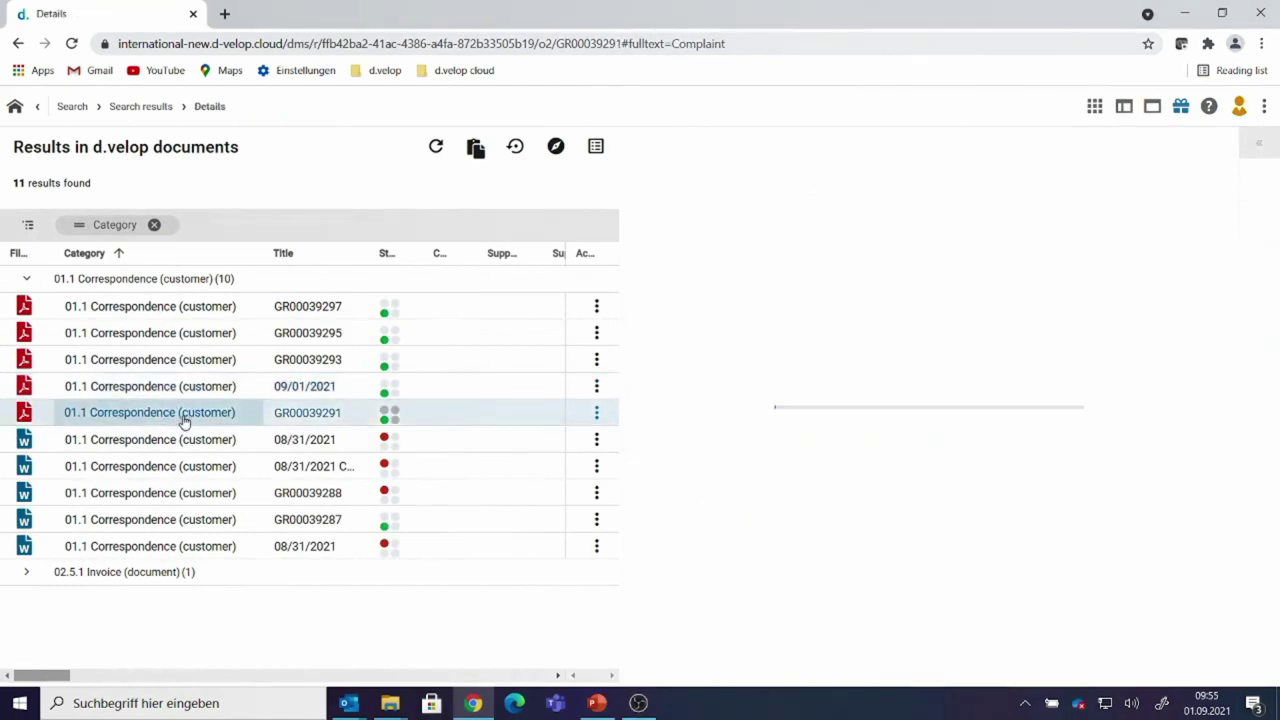
pyautogui.click(185, 448)
pyautogui.click(185, 466)
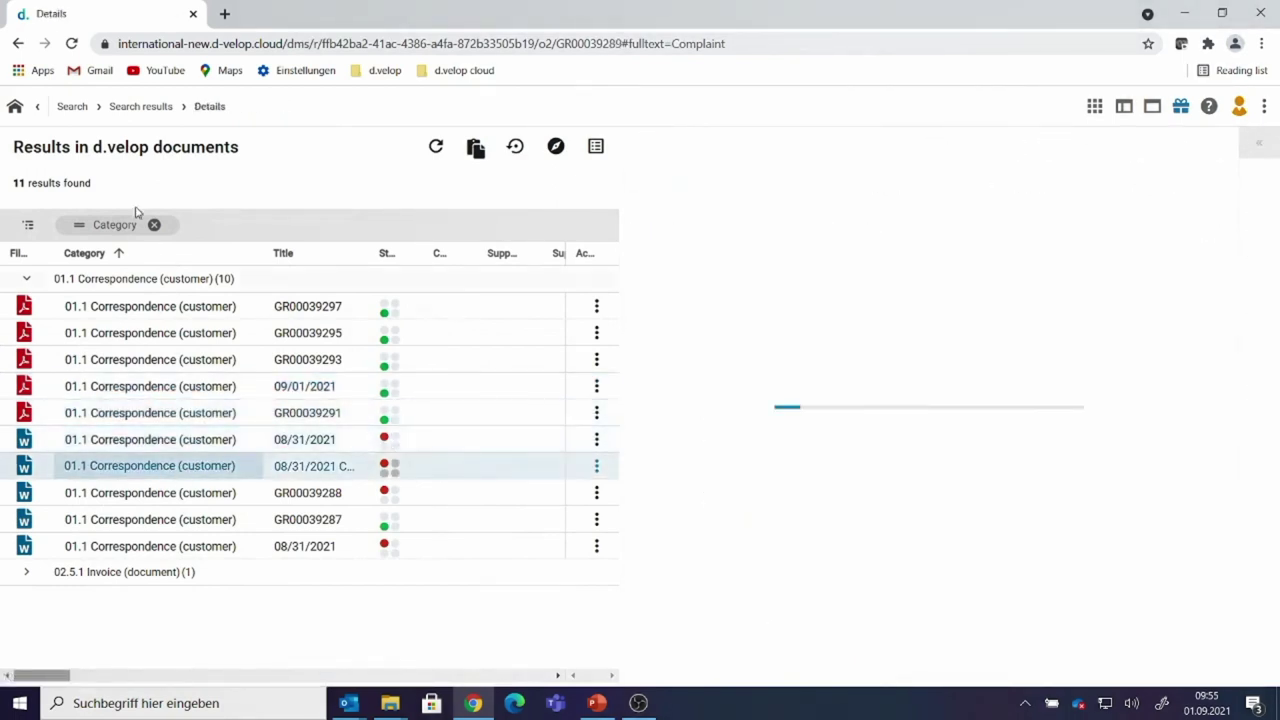
# - Return to the start page, open the 09/01/2021 task from the task list in full view, and mark its description
pyautogui.click(1092, 107)
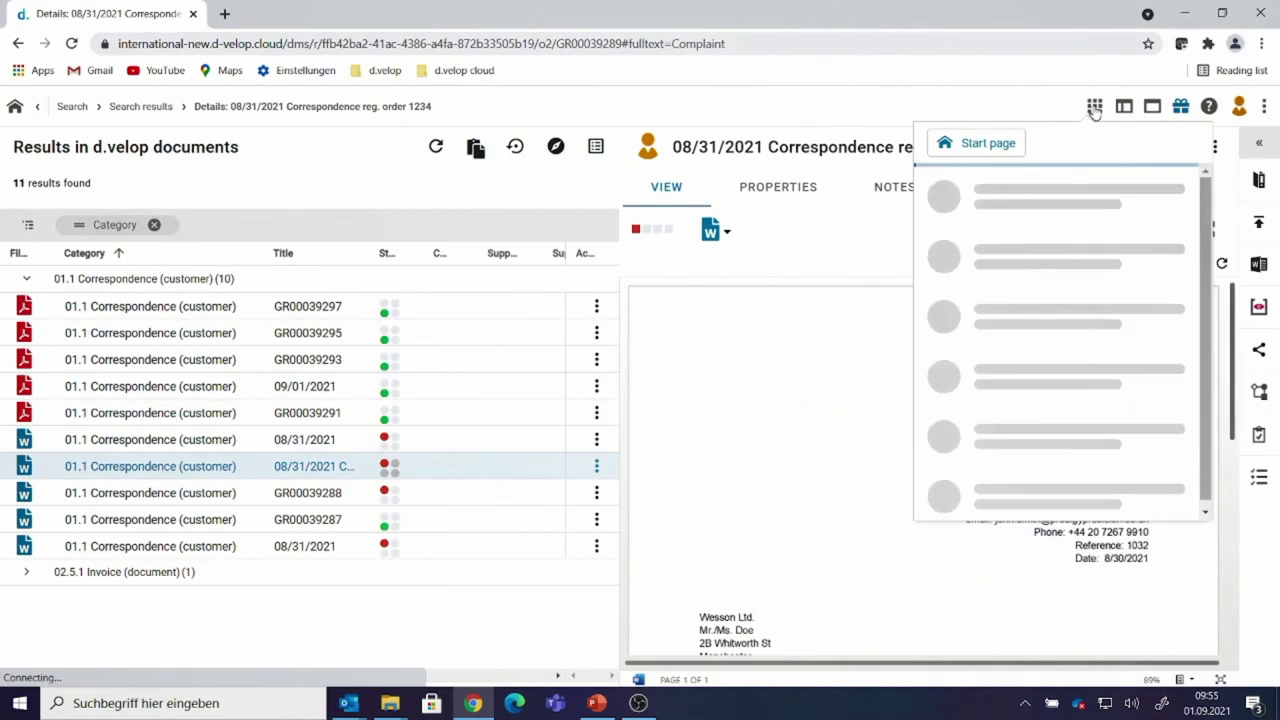
pyautogui.click(992, 148)
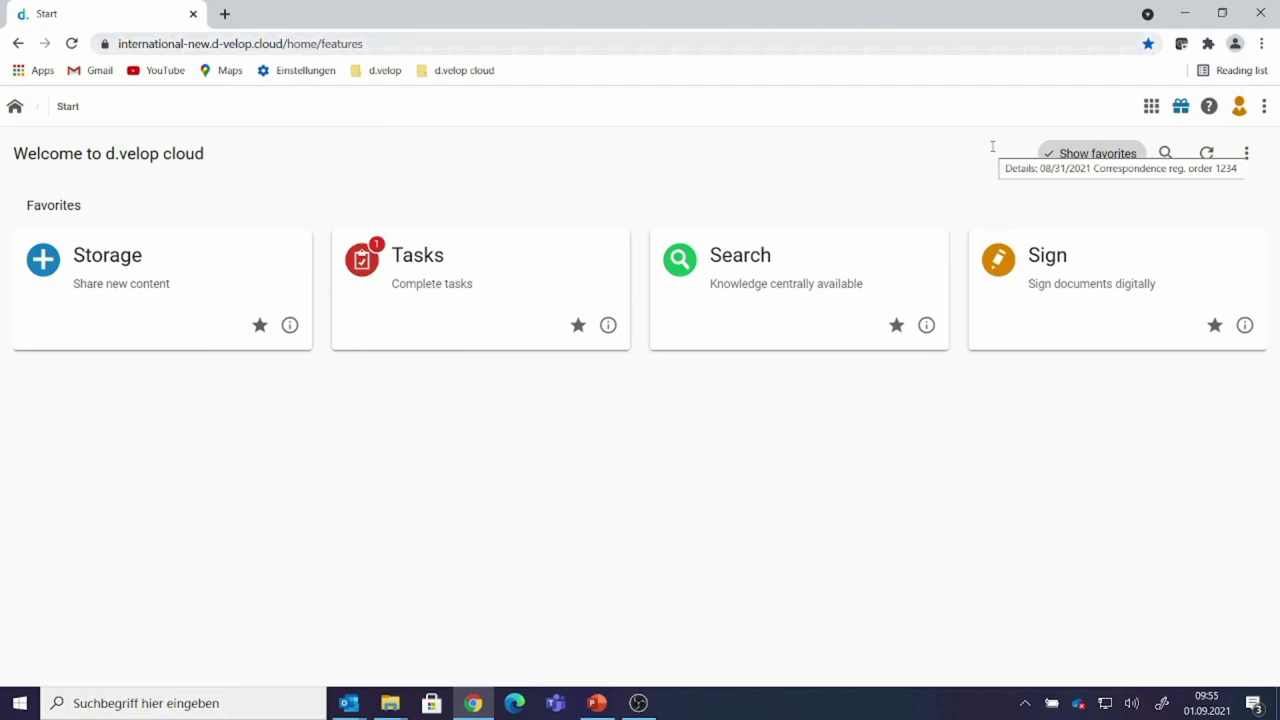
pyautogui.click(413, 315)
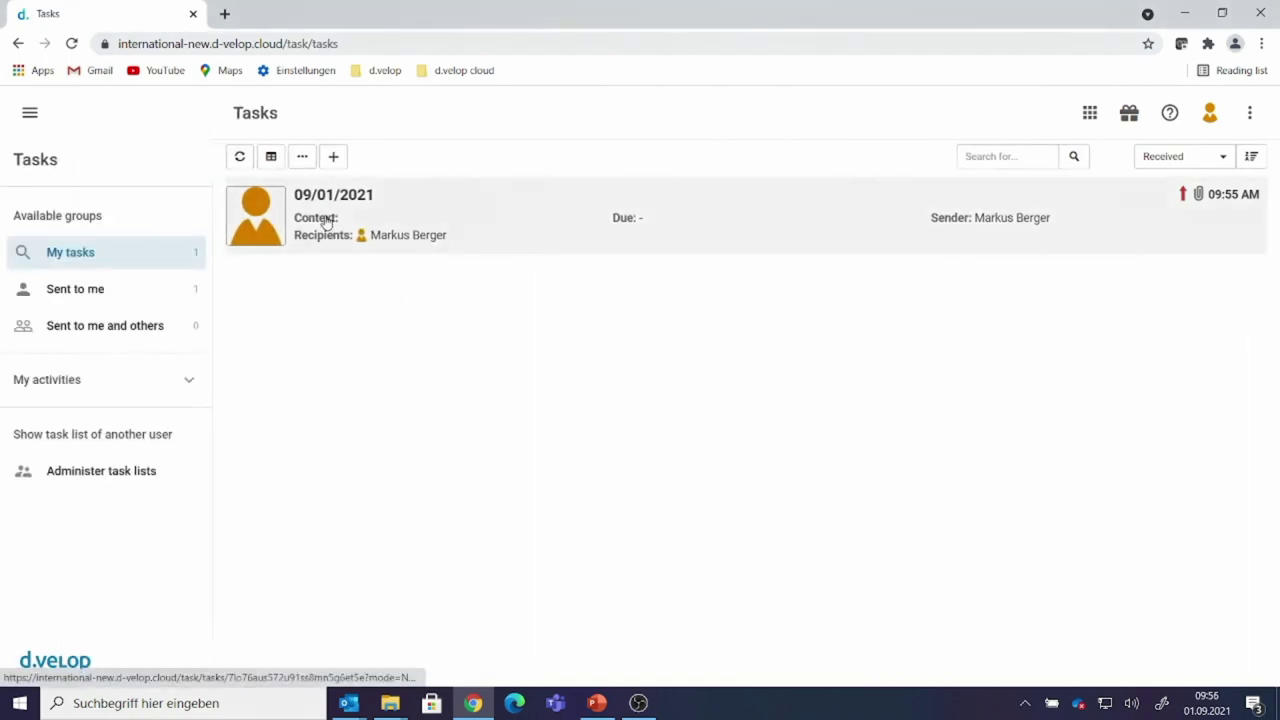
pyautogui.click(326, 221)
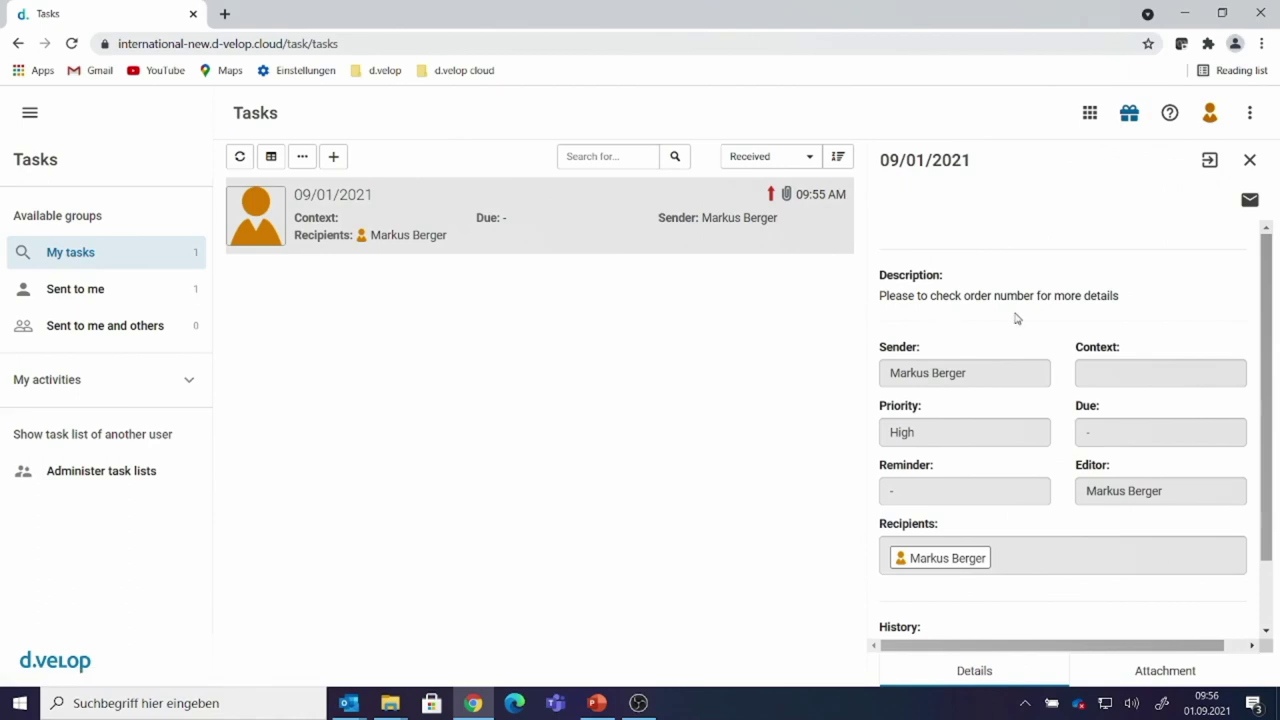
pyautogui.click(1209, 160)
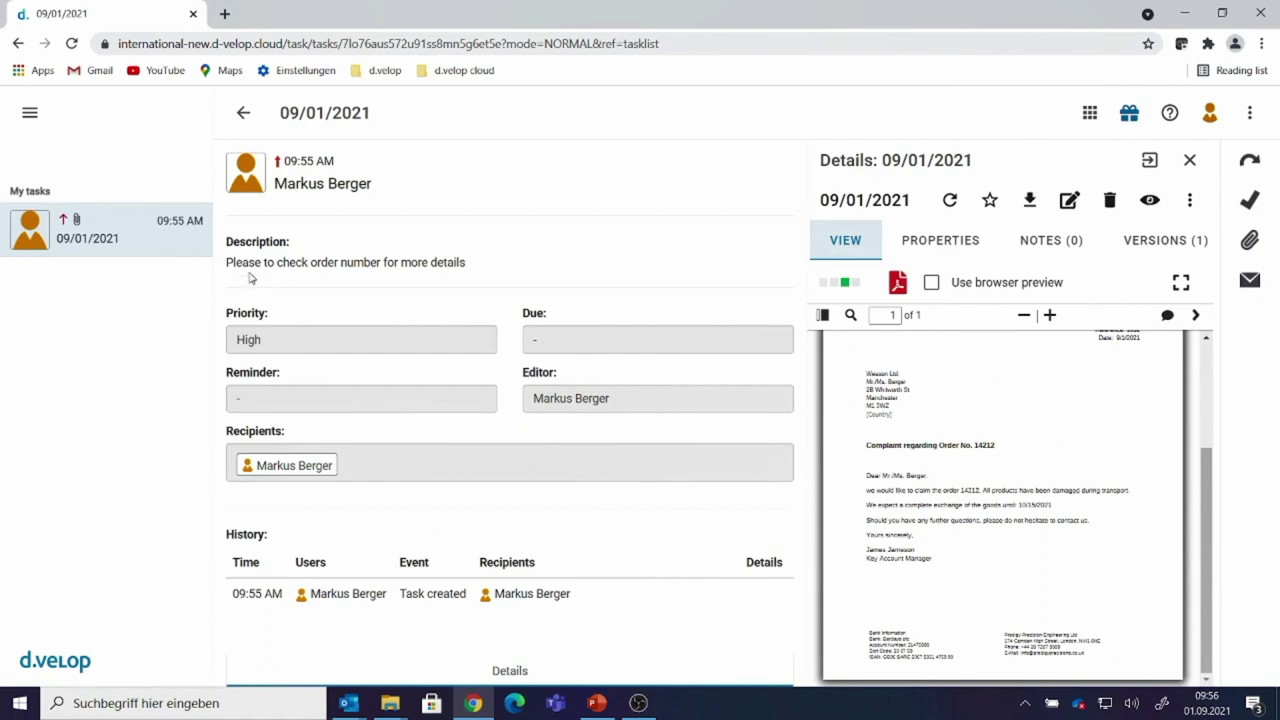
pyautogui.moveTo(226, 264); pyautogui.dragTo(509, 267)
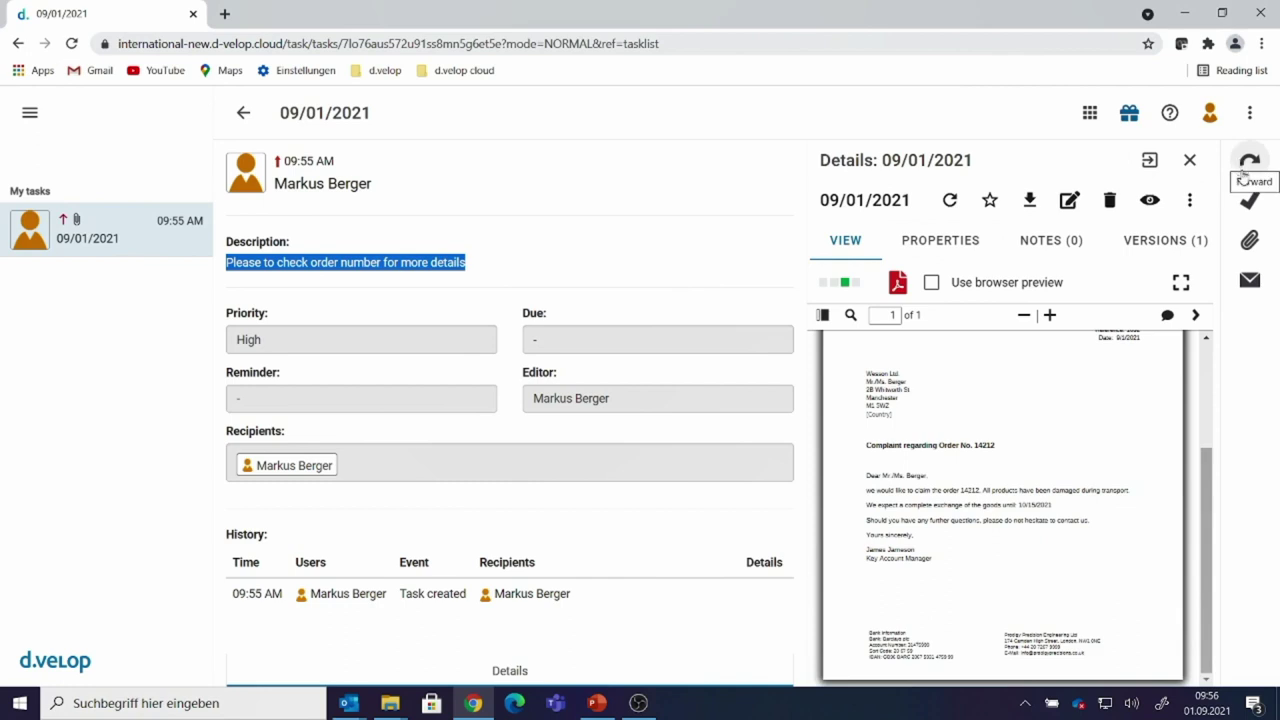
# - Complete the 09/01/2021 task and return to the start page
pyautogui.click(1247, 201)
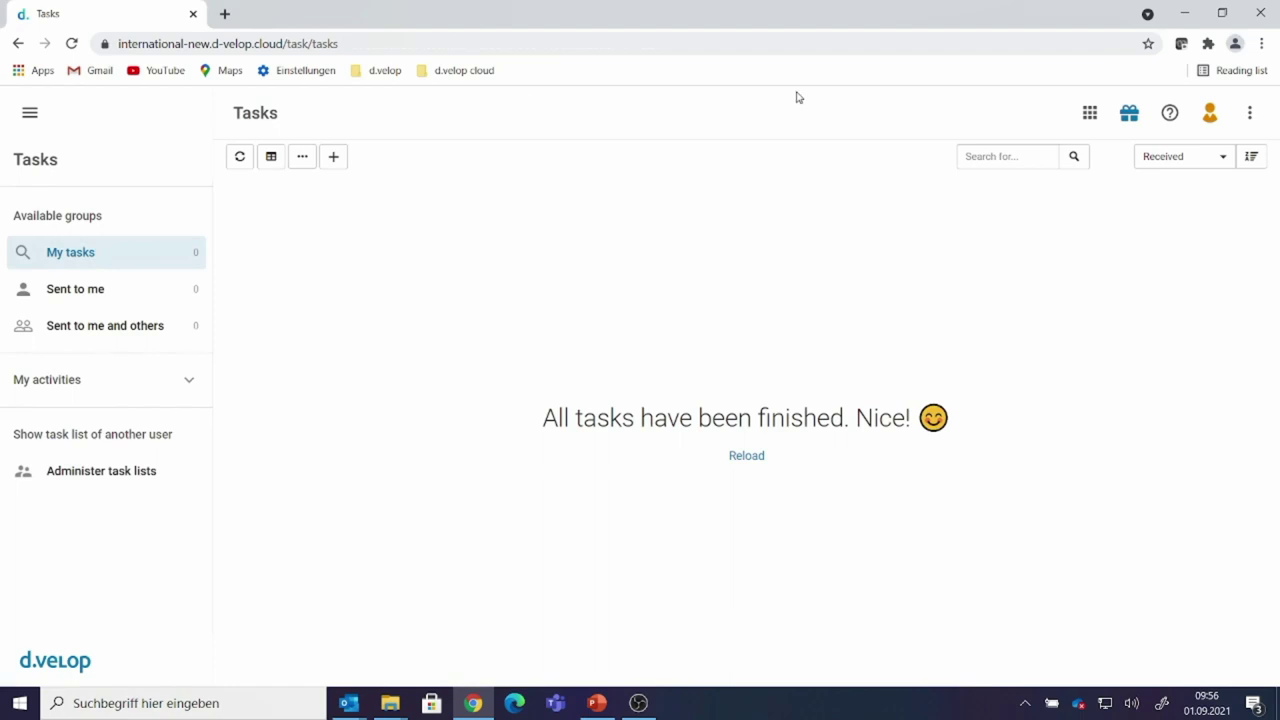
pyautogui.click(1082, 118)
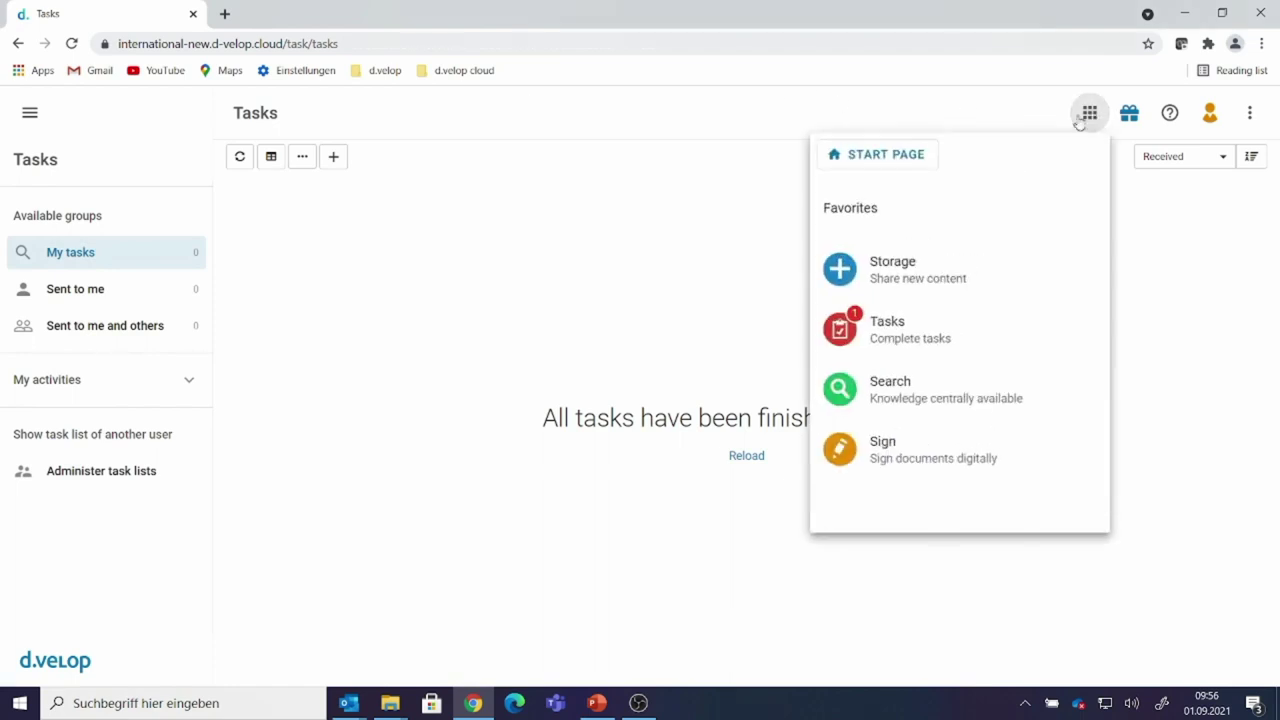
pyautogui.click(917, 156)
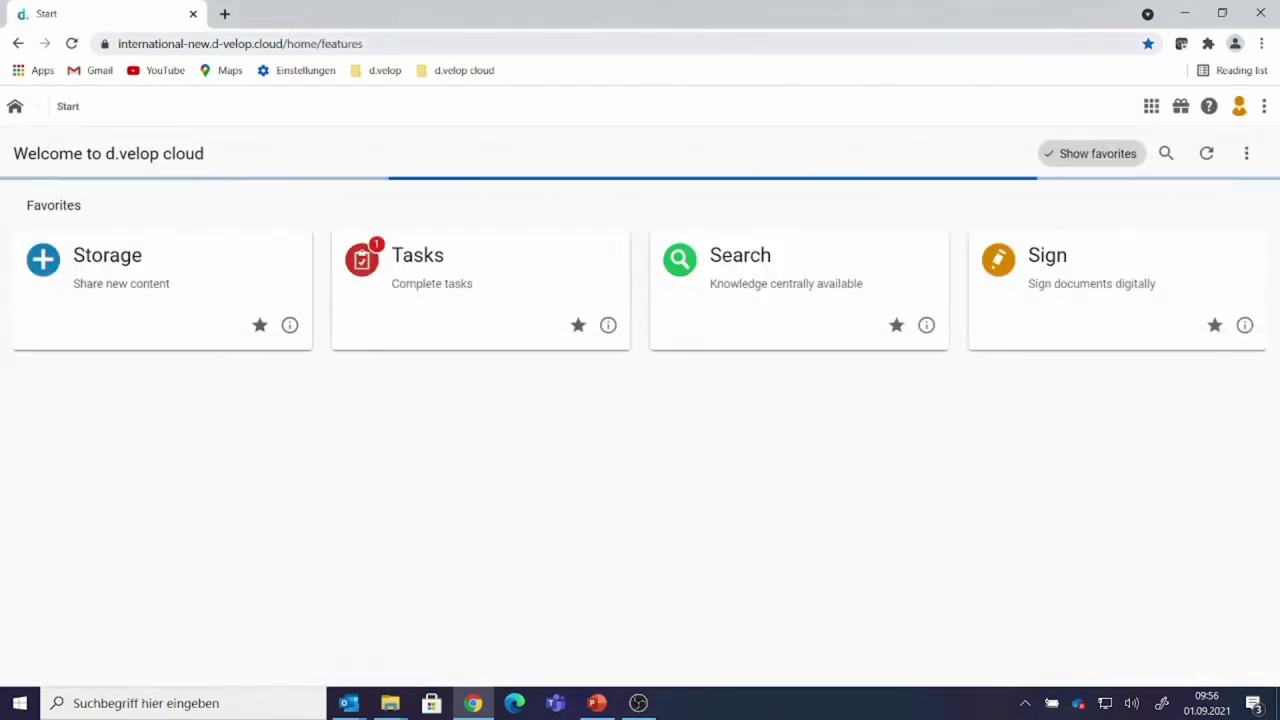